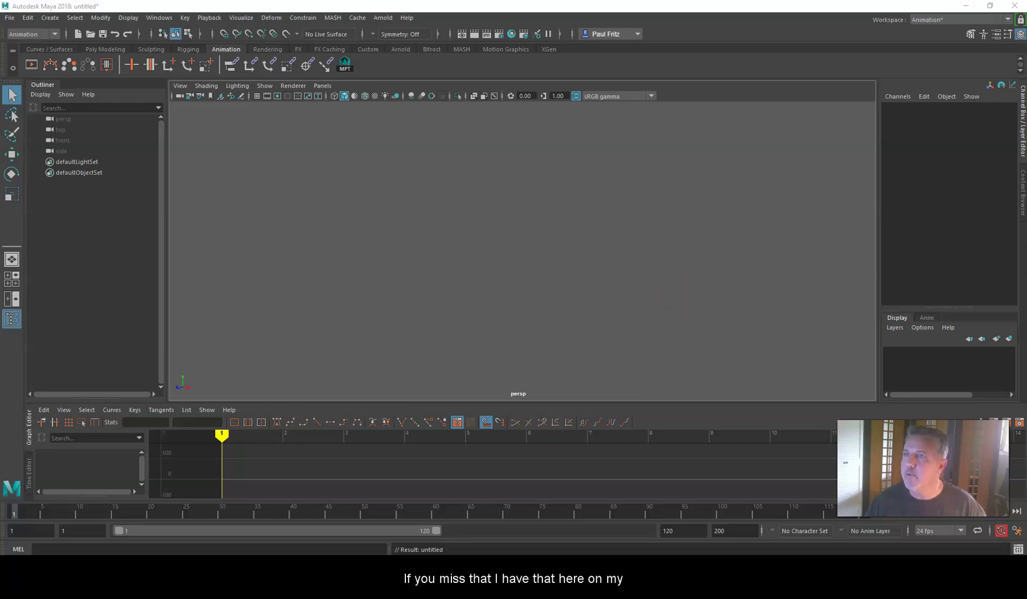
# Drag the Firefox window with the YouTube channel's Videos page over the empty Maya scene
pyautogui.moveTo(1026, 92); pyautogui.dragTo(356, 71)
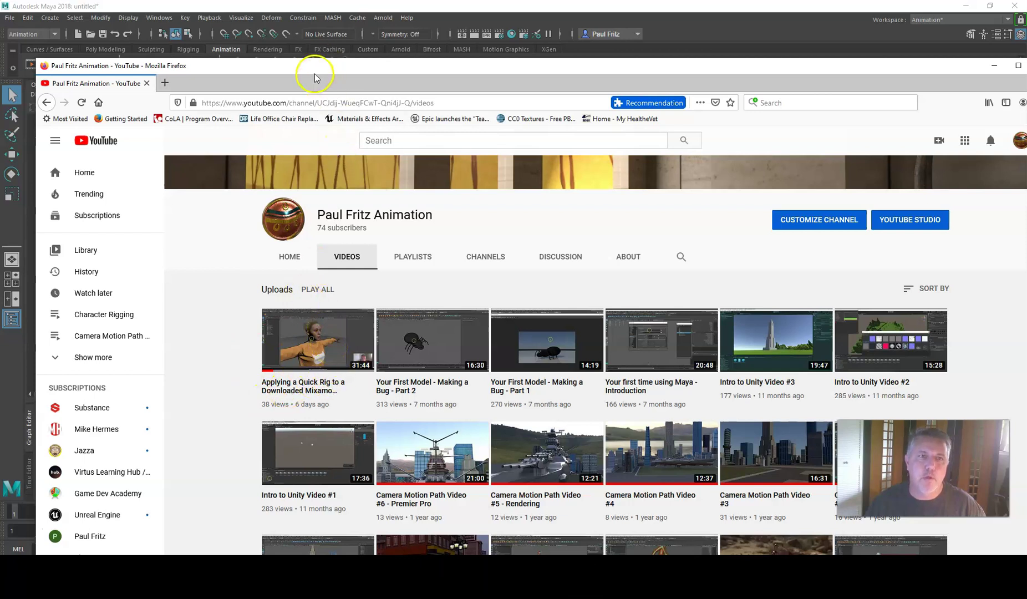
# Slide the Firefox YouTube window off the right edge of the screen
pyautogui.moveTo(314, 74); pyautogui.dragTo(1026, 77)
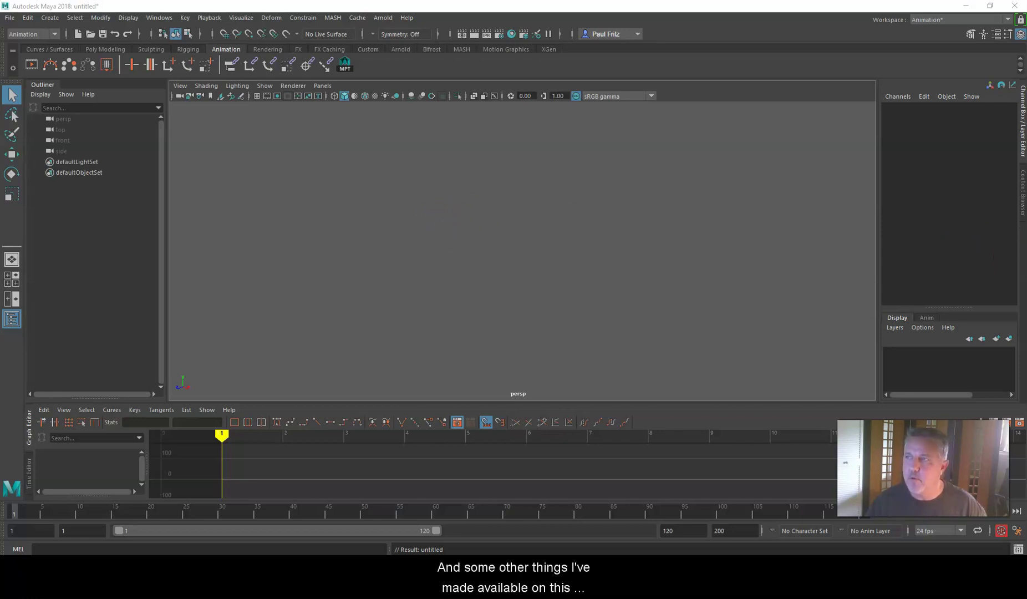
# Bring the Photos window showing Running_Ref_Front.png in from the right screen edge
pyautogui.moveTo(1026, 149); pyautogui.dragTo(355, 47)
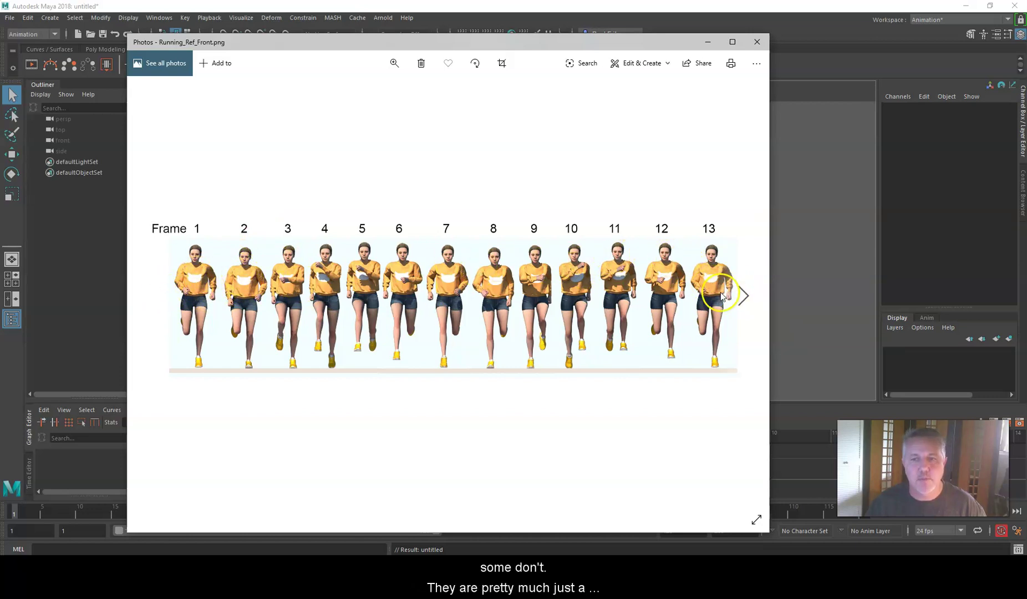
# Advance the Photos viewer to Running_Ref_Side.png, the side-view run cycle reference
pyautogui.click(743, 295)
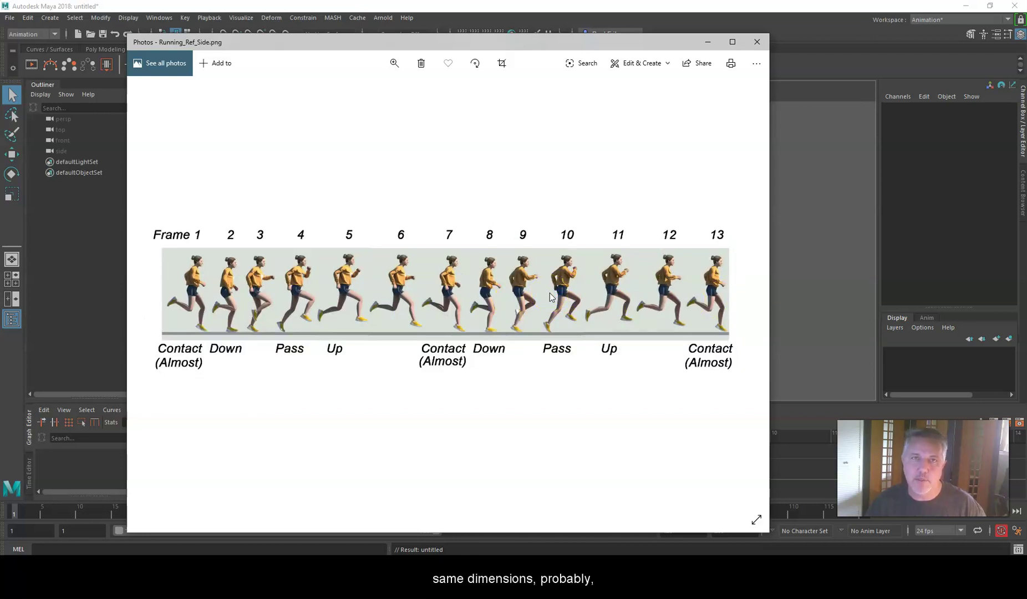
pyautogui.click(372, 240)
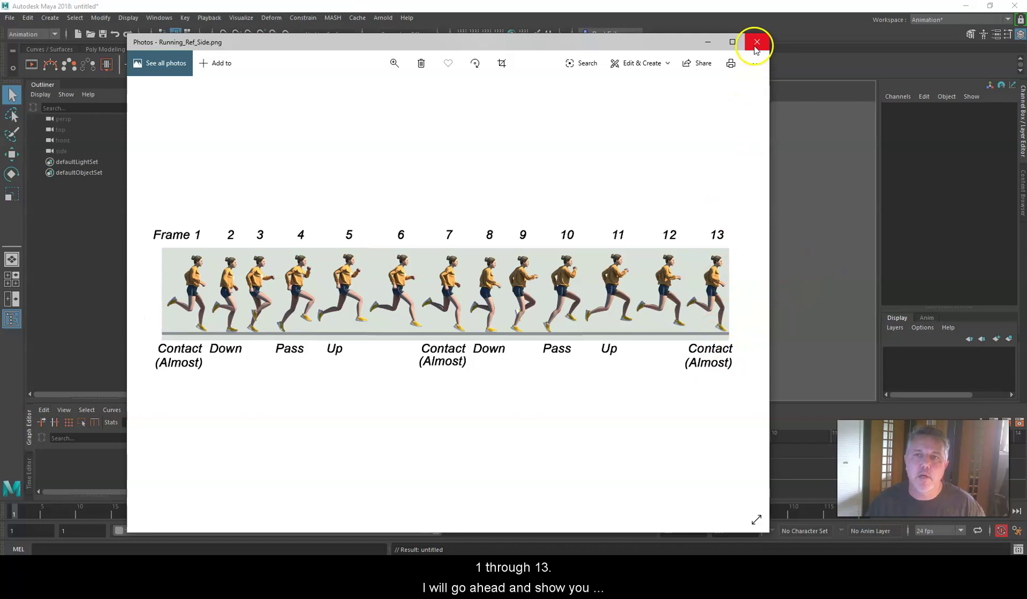
# Minimize the photo viewer and create a new Maya project Runcycle_Demo in C:/Animation Demos
pyautogui.click(705, 44)
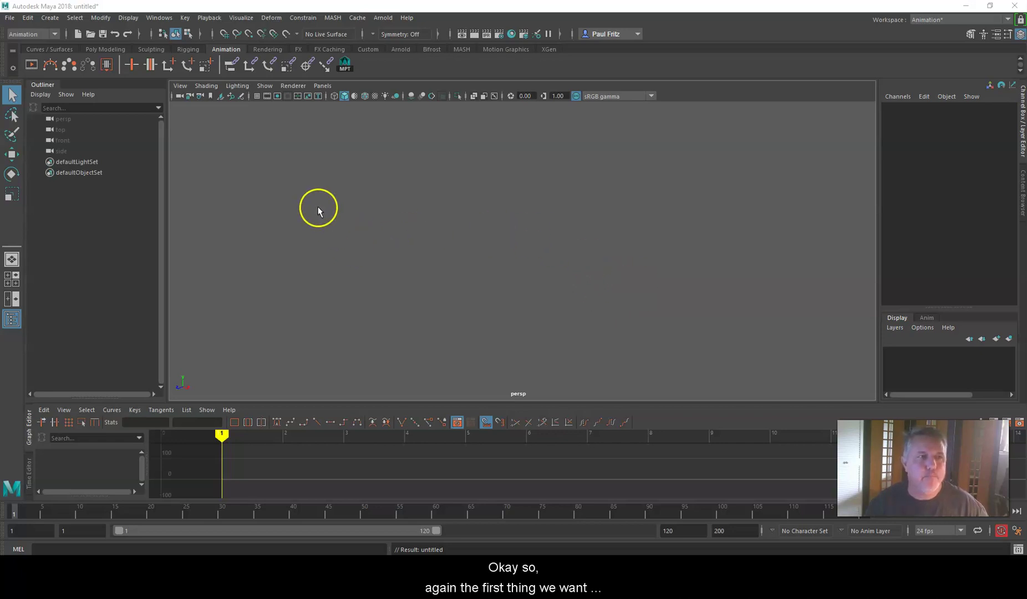
pyautogui.click(10, 20)
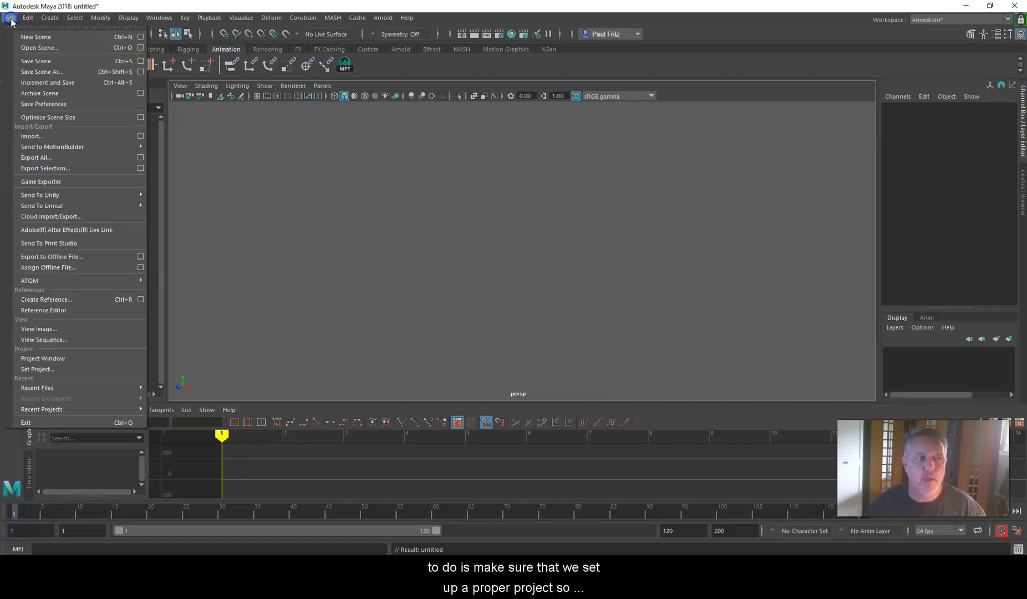
pyautogui.click(43, 360)
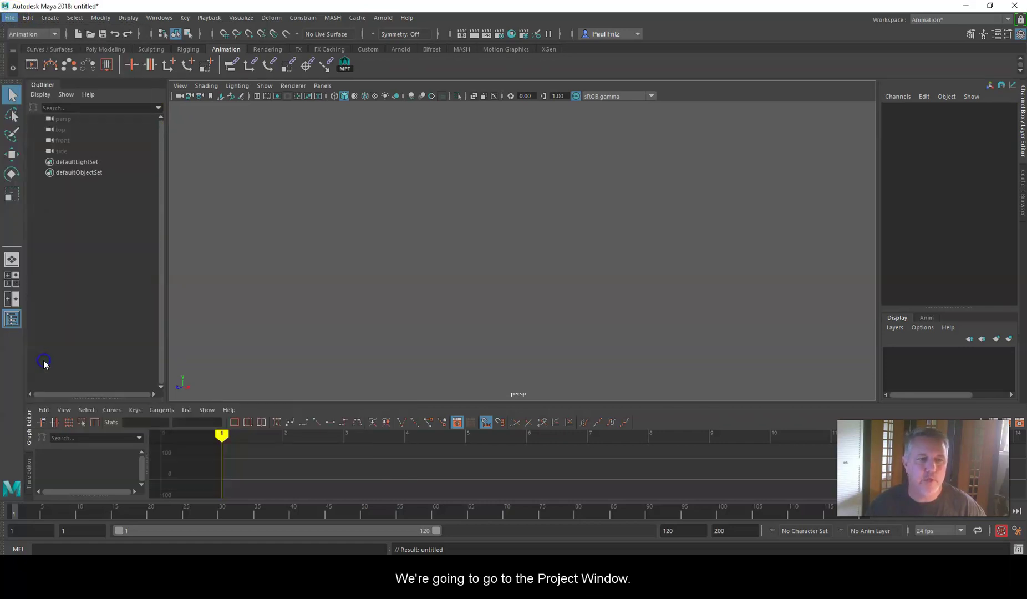
pyautogui.click(628, 228)
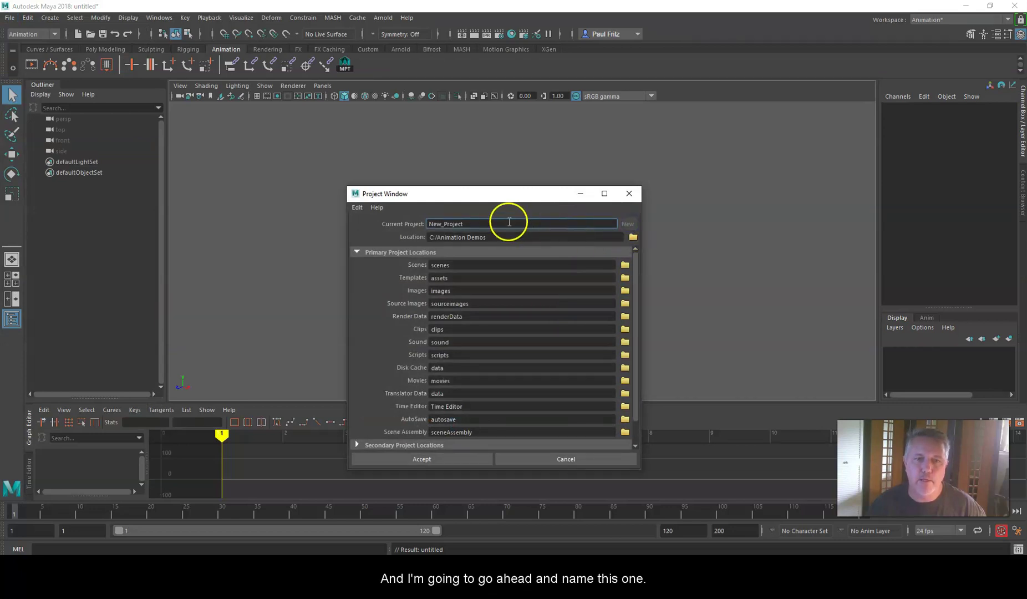
pyautogui.click(482, 222)
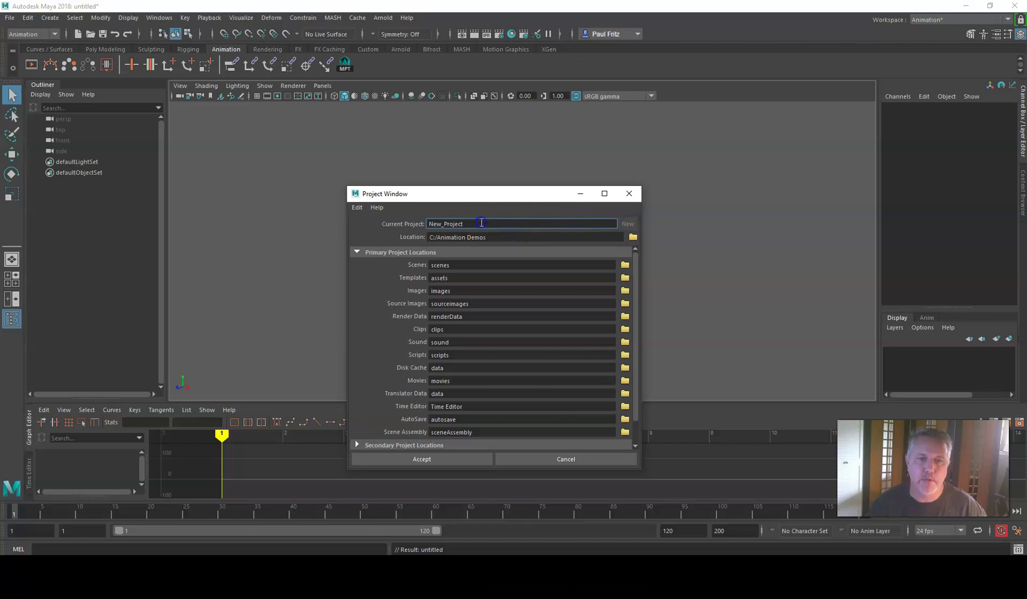
pyautogui.press('BackSpace')
pyautogui.press('BackSpace')
pyautogui.press('BackSpace')
pyautogui.press('BackSpace')
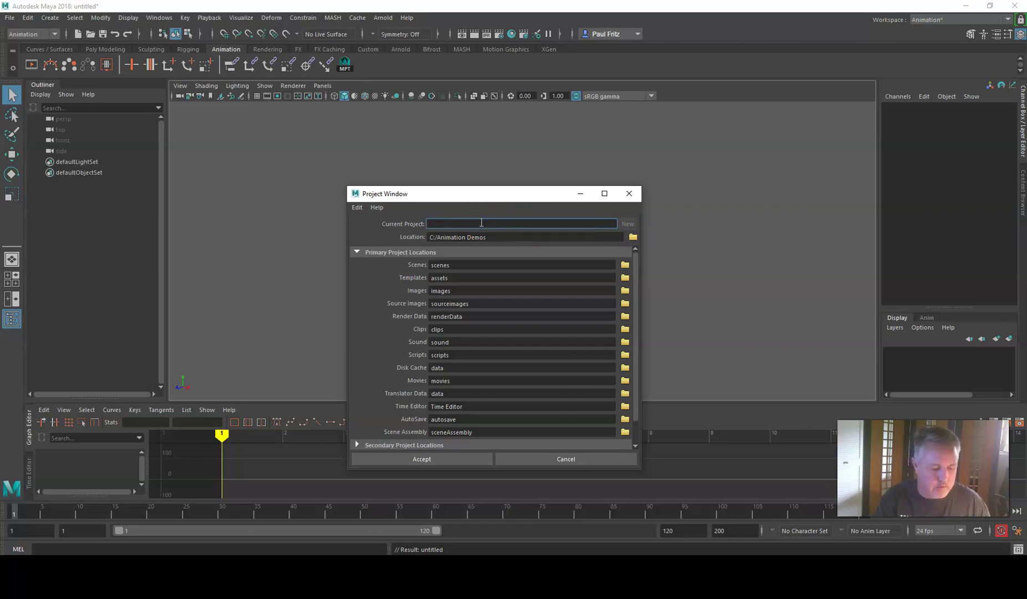
pyautogui.write('Run')
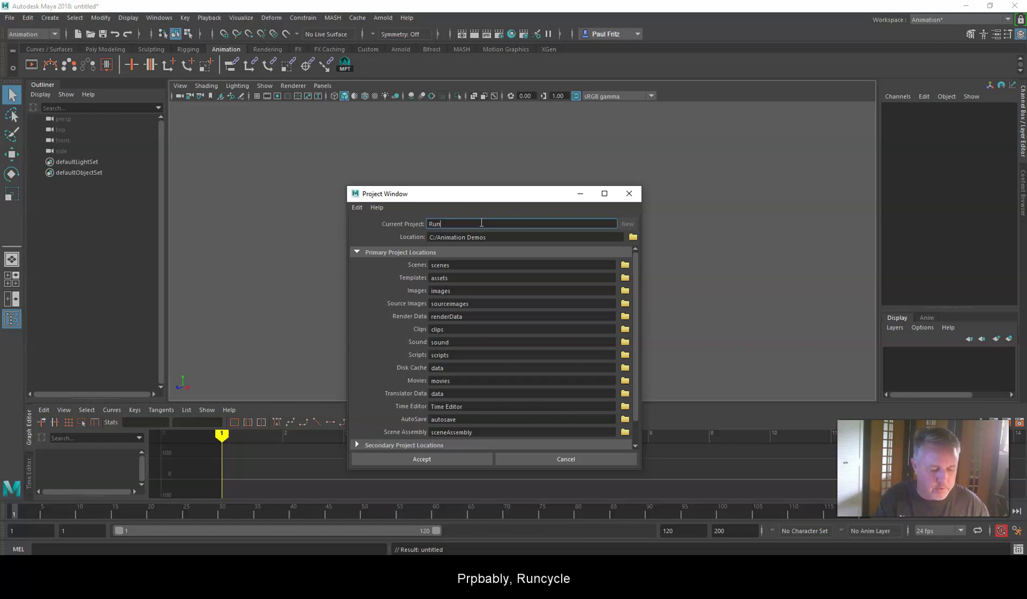
pyautogui.write('cycle')
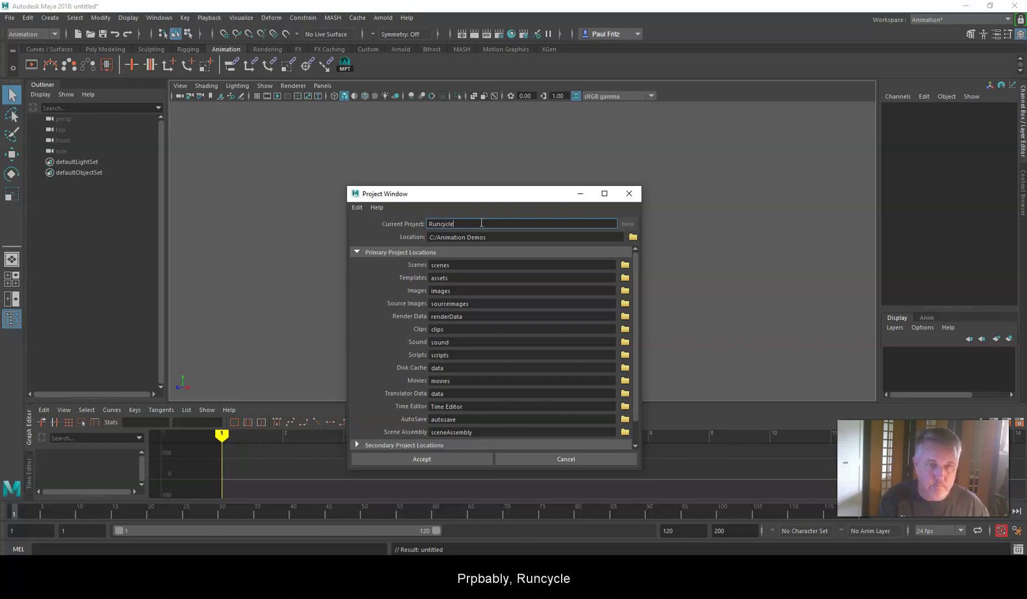
pyautogui.write('_Demo')
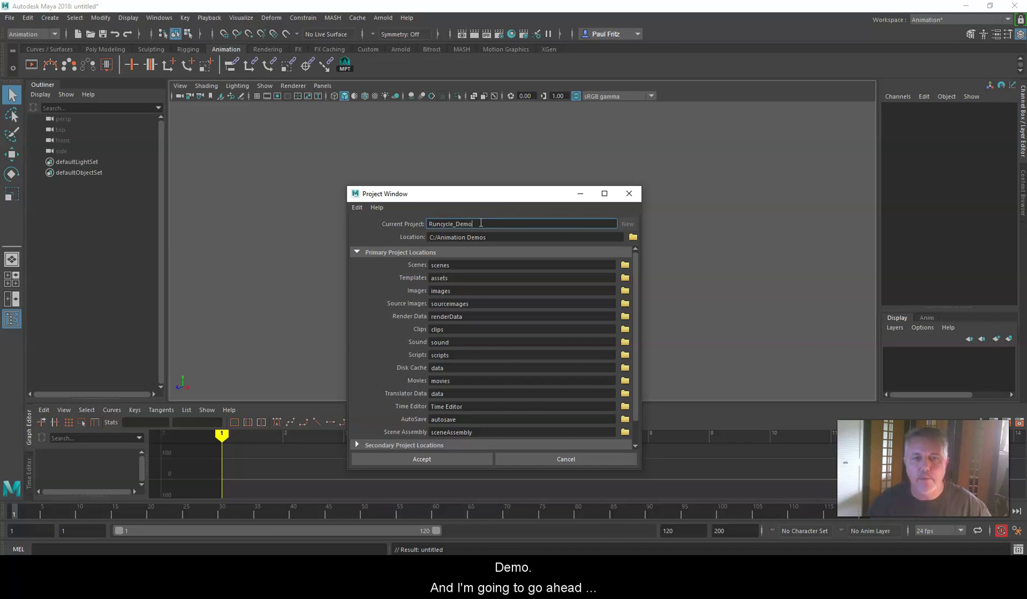
pyautogui.click(476, 224)
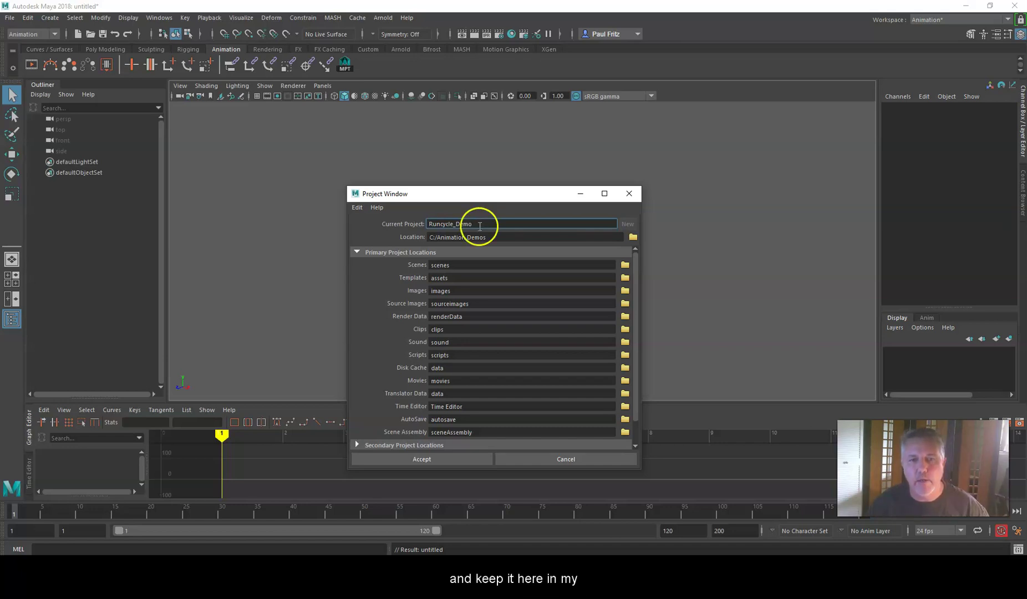
pyautogui.click(461, 459)
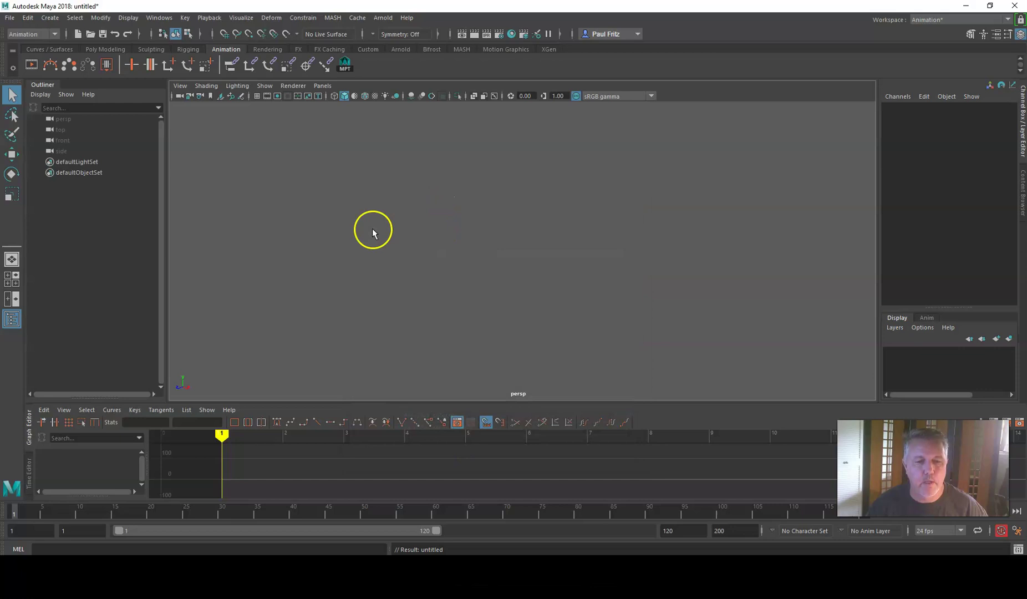
# Set Runcycle_Demo as the current project and bring back the Misty_Demo Explorer window
pyautogui.click(10, 18)
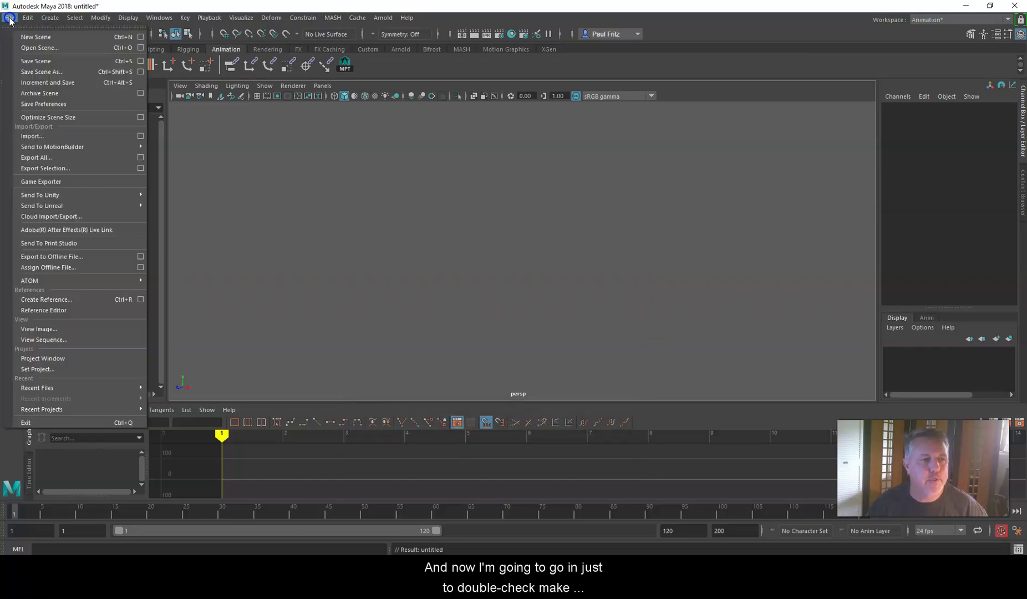
pyautogui.click(55, 369)
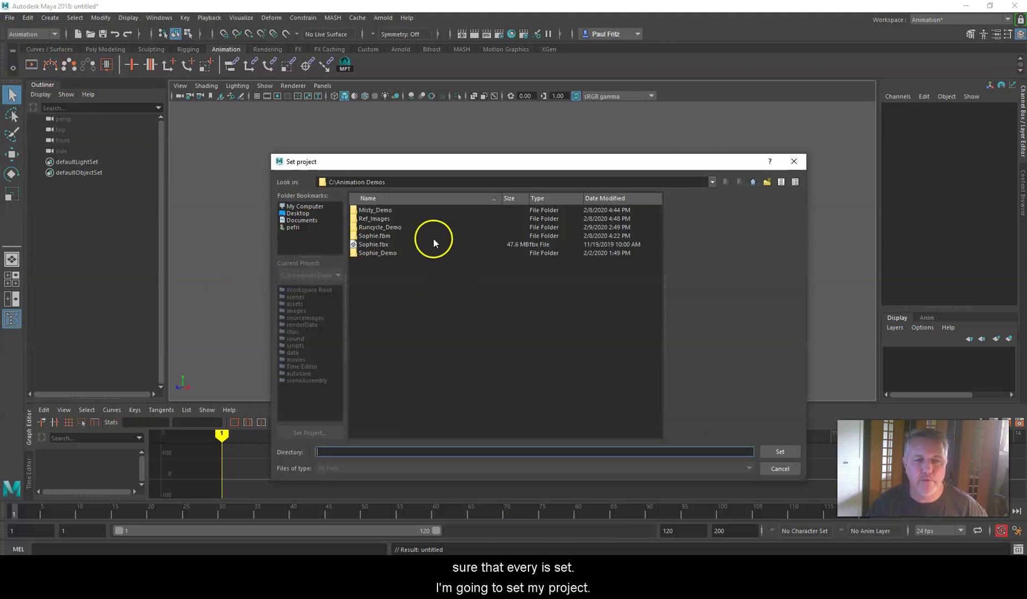
pyautogui.click(380, 226)
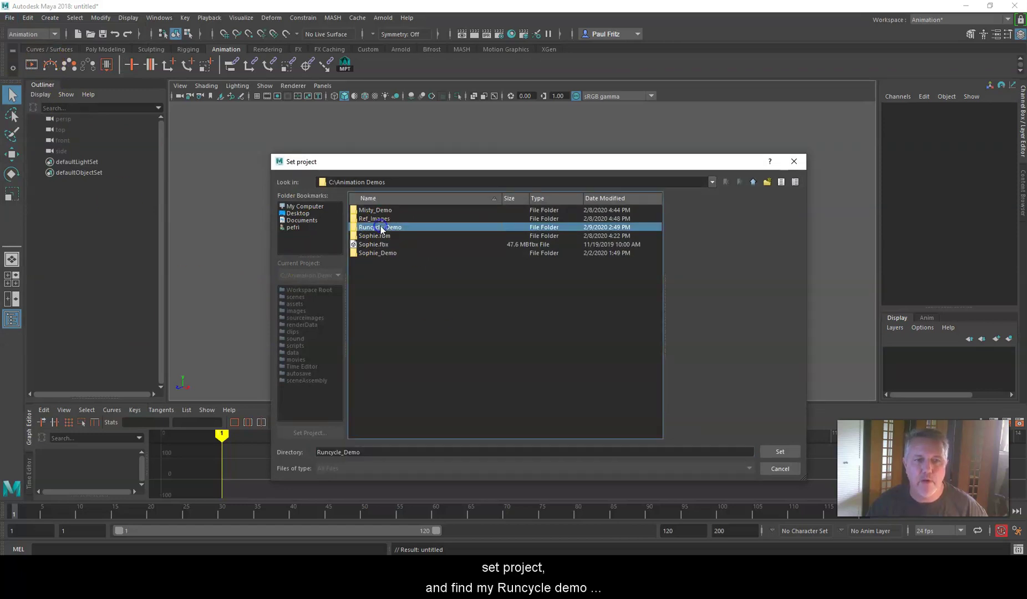
pyautogui.click(778, 452)
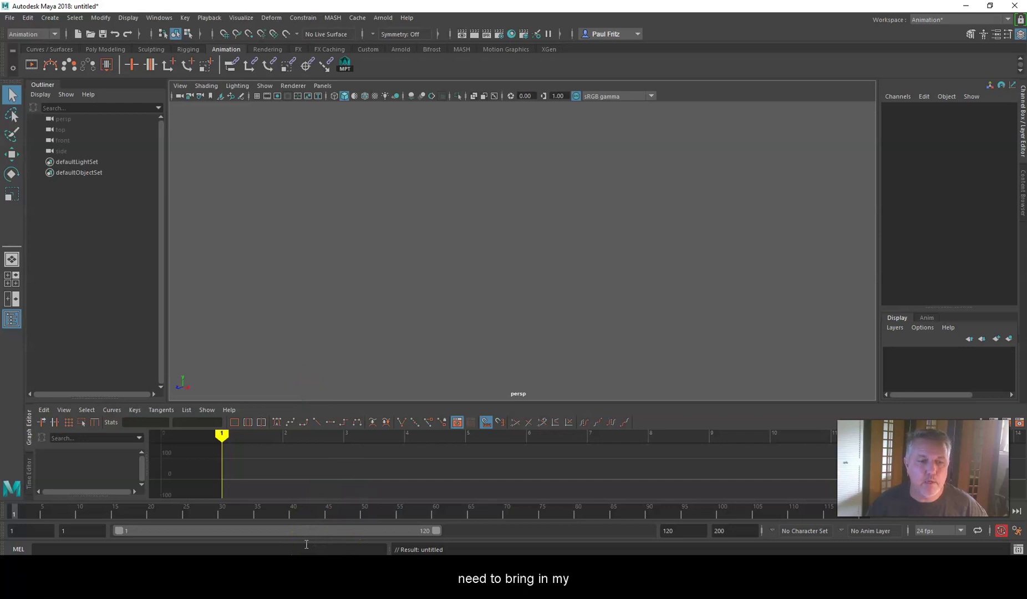
pyautogui.moveTo(276, 582)
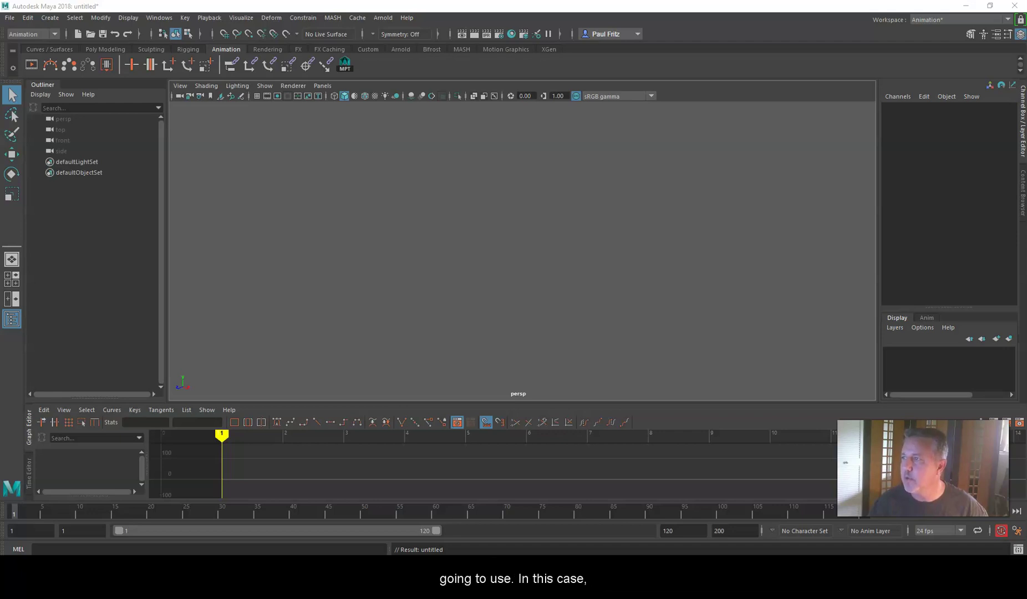
pyautogui.hotkey('alt', 'Tab')
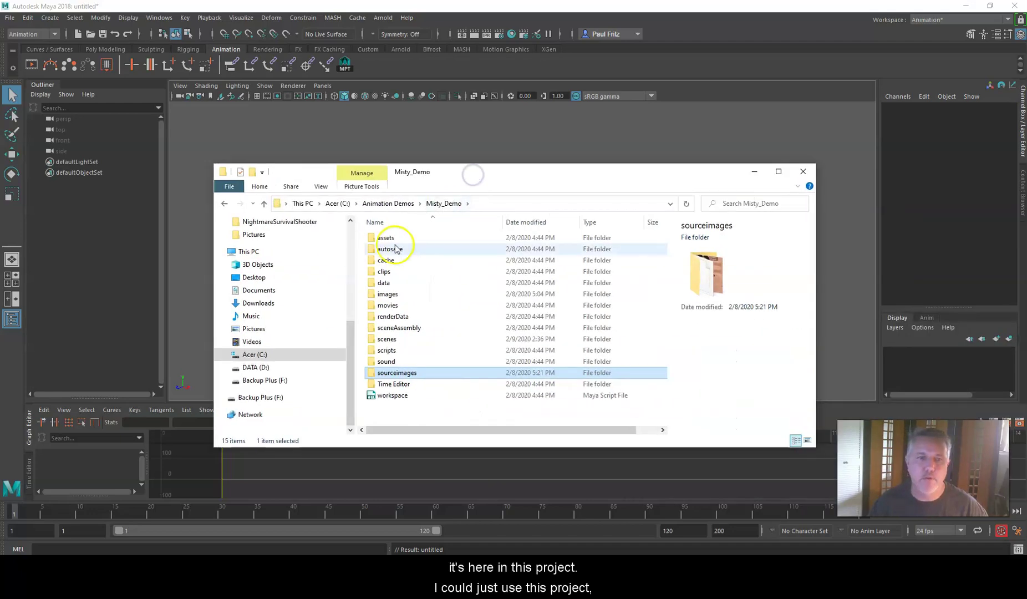
# Open a second File Explorer window and browse to C:\Animation Demos\Runcycle_Demo
pyautogui.click(394, 375)
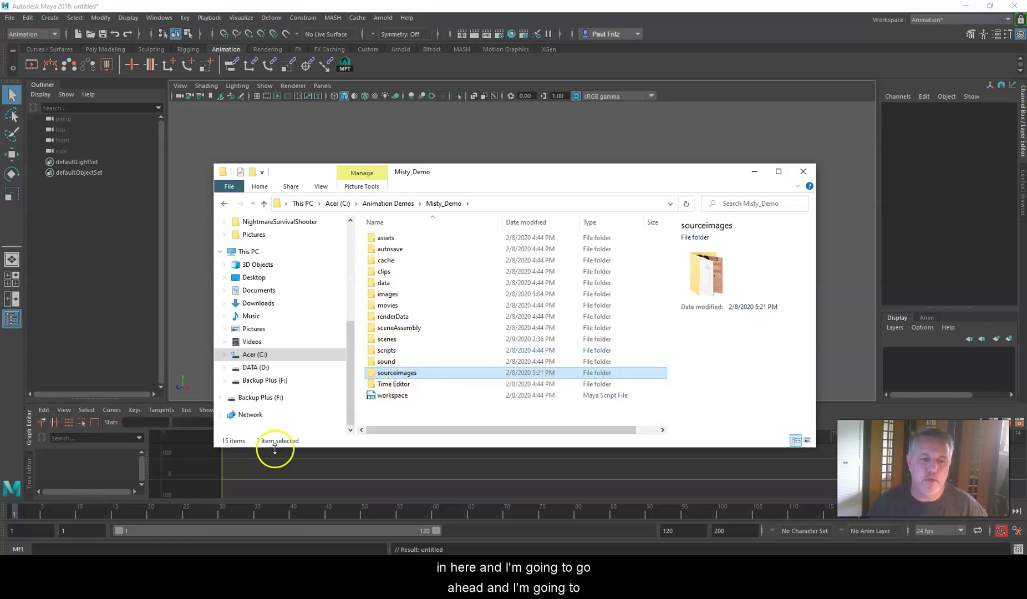
pyautogui.rightClick(274, 591)
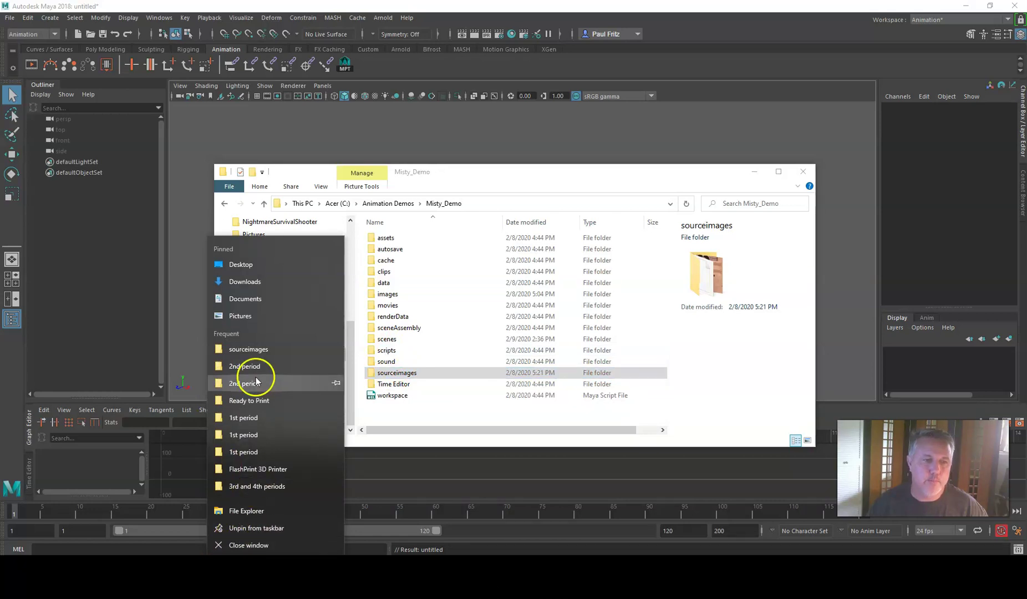
pyautogui.click(246, 510)
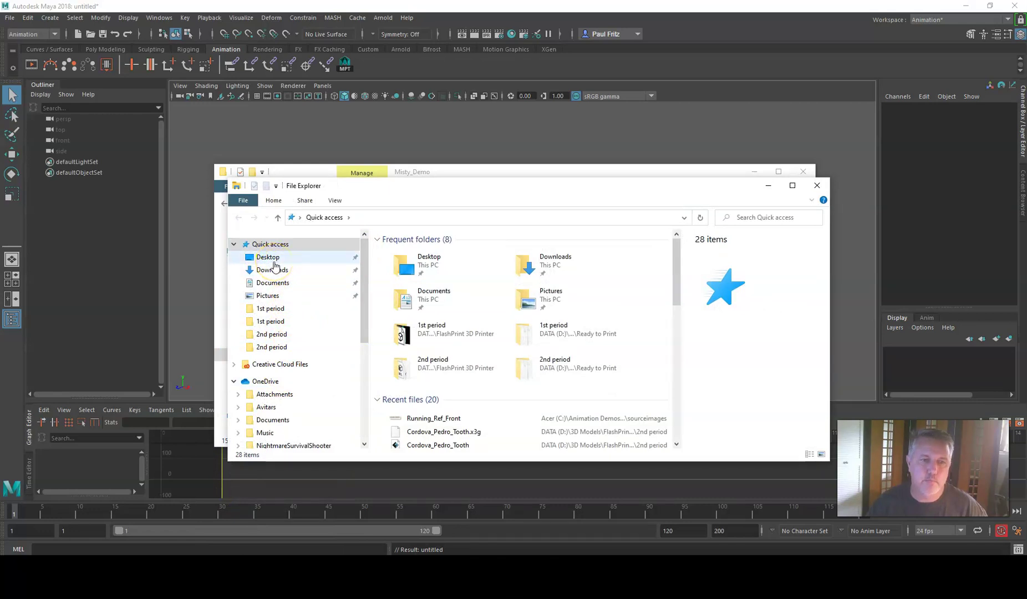
pyautogui.scroll(-3, 282, 405)
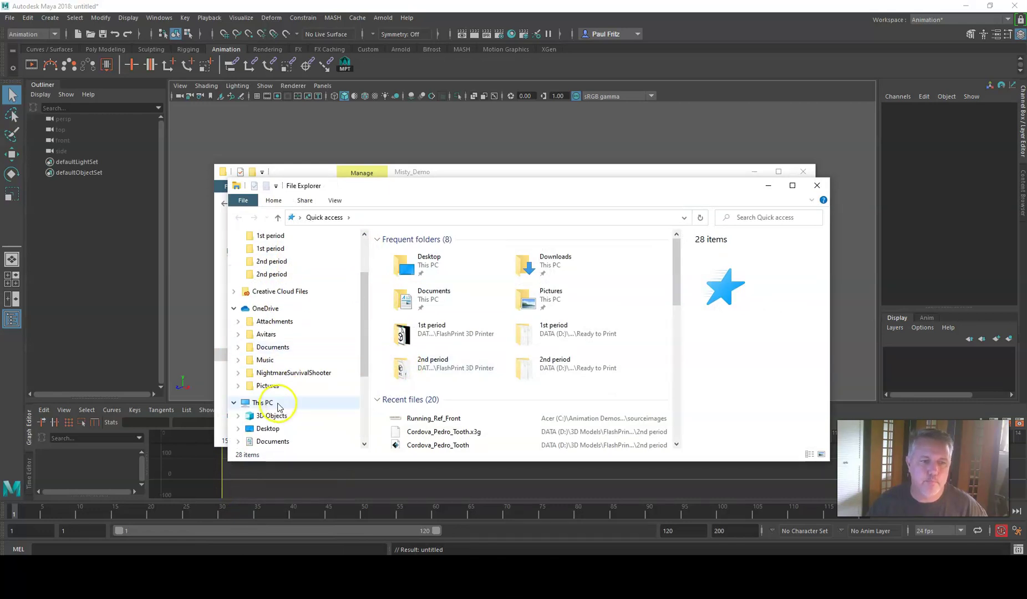
pyautogui.click(271, 403)
pyautogui.doubleClick(438, 393)
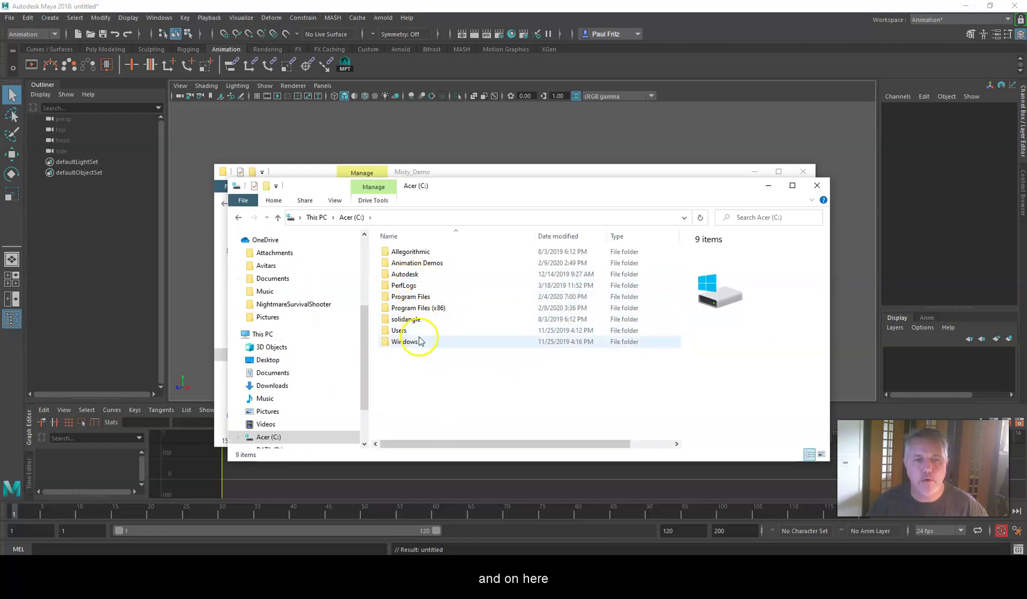
pyautogui.doubleClick(411, 263)
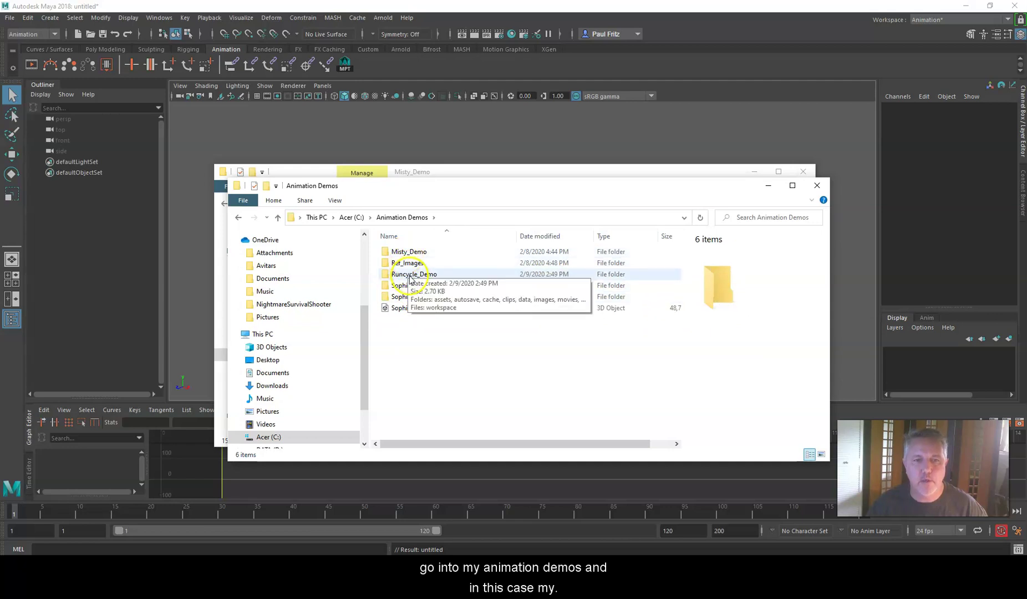
pyautogui.doubleClick(411, 275)
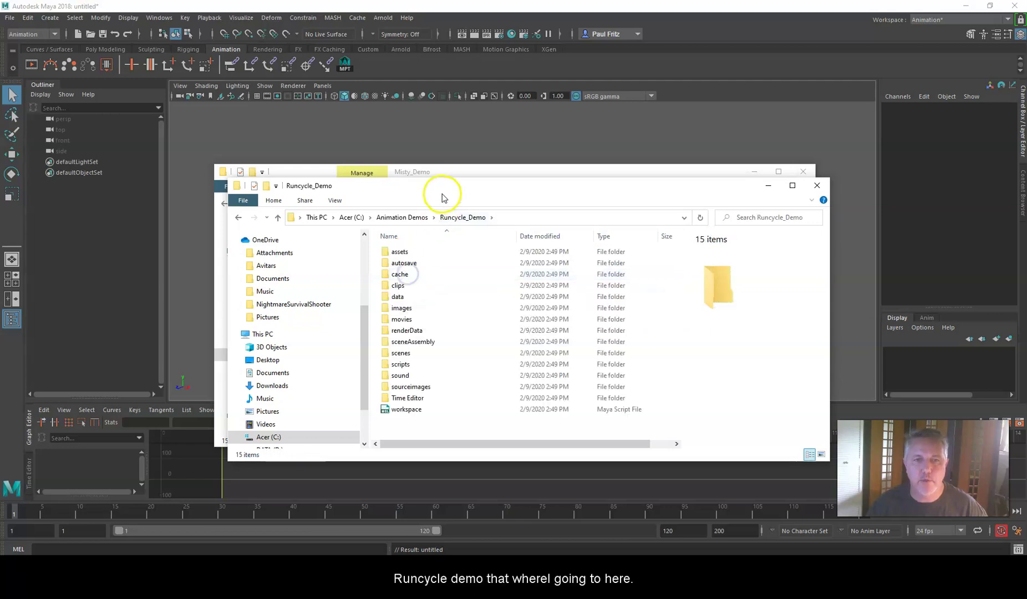
# Copy all 42 images in Misty_Demo's sourceimages, from Misty_2_Body_Diffuse through Running_Ref_Side
pyautogui.moveTo(442, 197); pyautogui.dragTo(651, 180)
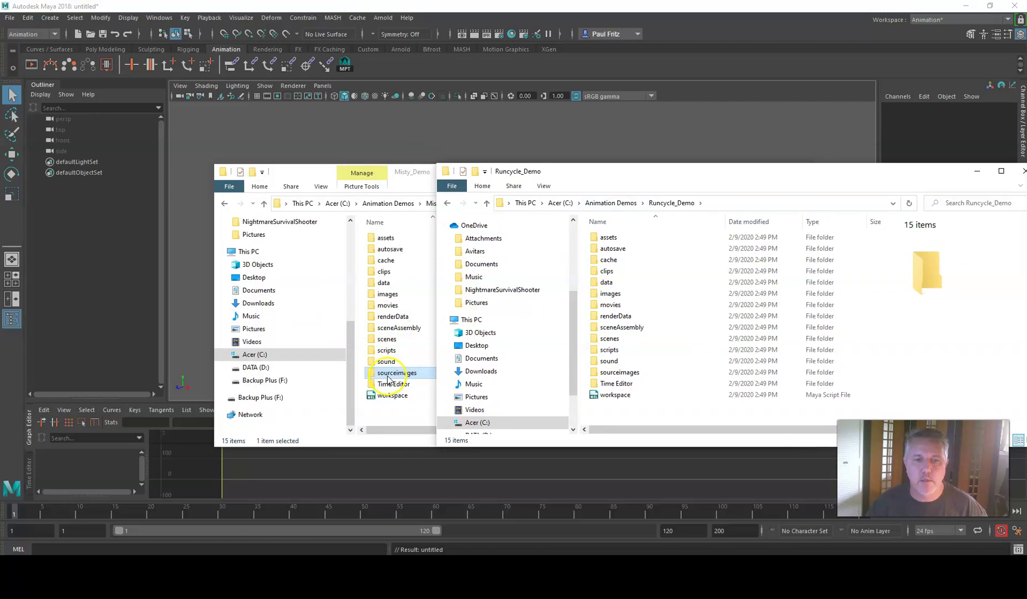
pyautogui.doubleClick(388, 376)
pyautogui.moveTo(506, 172); pyautogui.dragTo(298, 180)
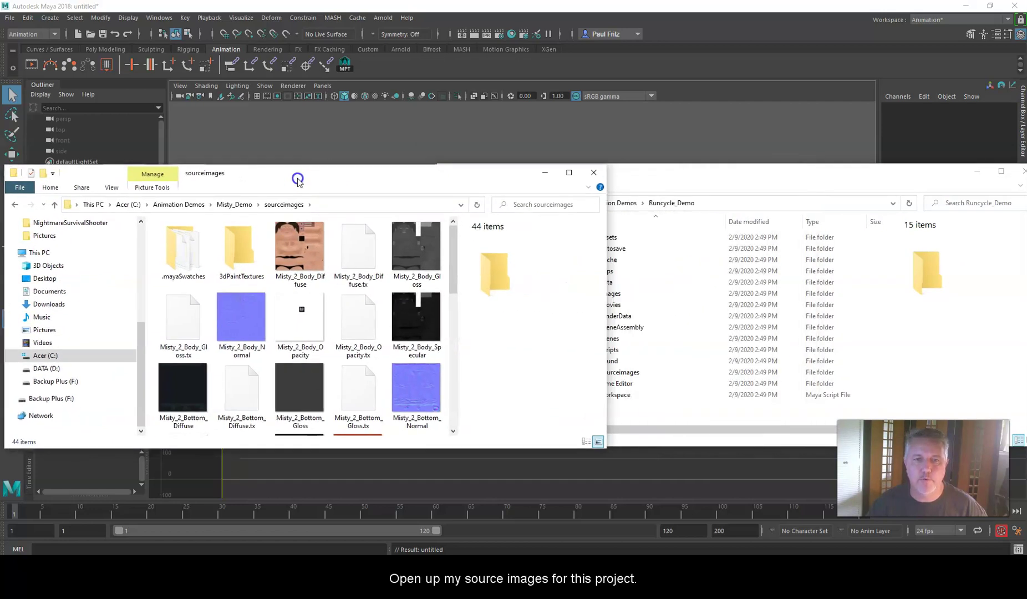
pyautogui.scroll(-10, 302, 288)
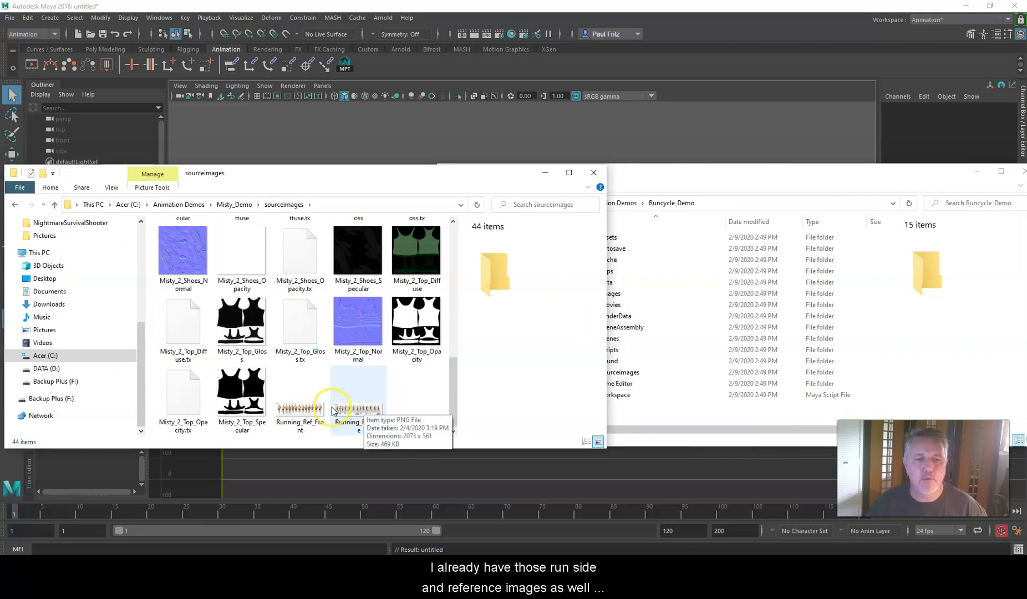
pyautogui.scroll(10, 333, 333)
pyautogui.click(302, 252)
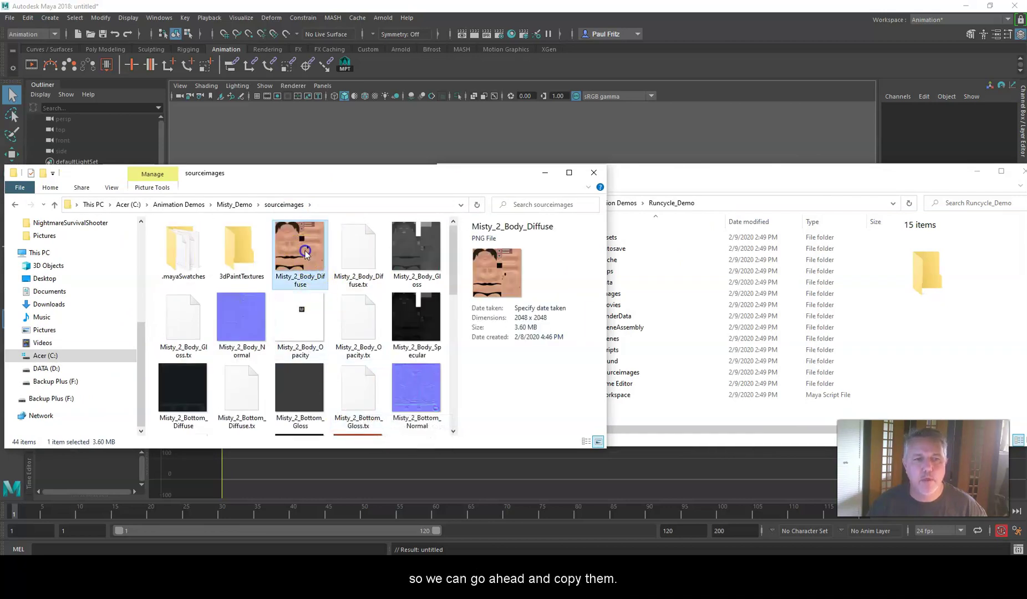
pyautogui.scroll(-10, 344, 288)
pyautogui.keyDown('shift'); pyautogui.click(359, 411); pyautogui.keyUp('shift')
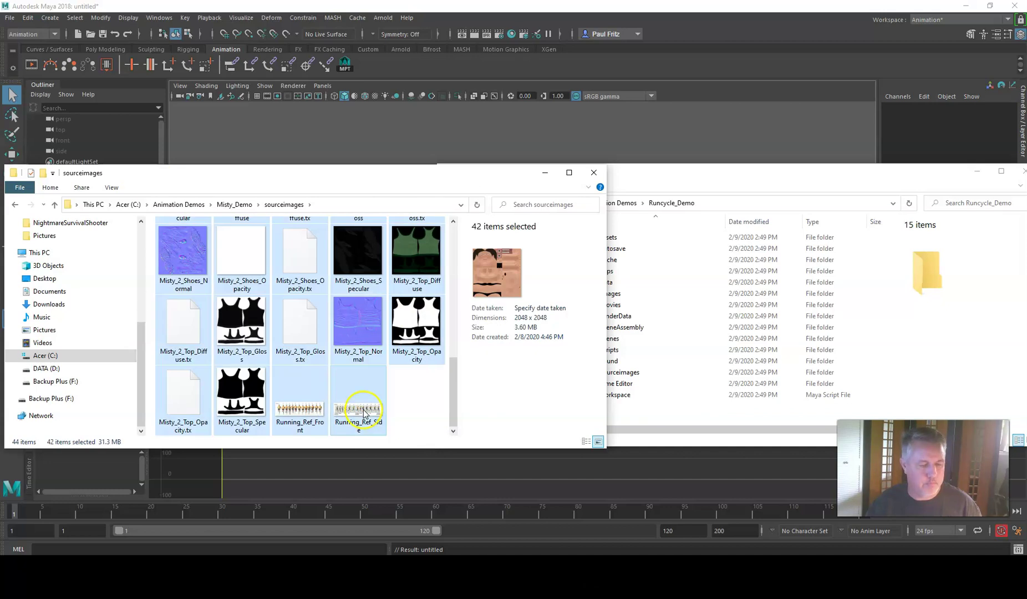
pyautogui.rightClick(358, 317)
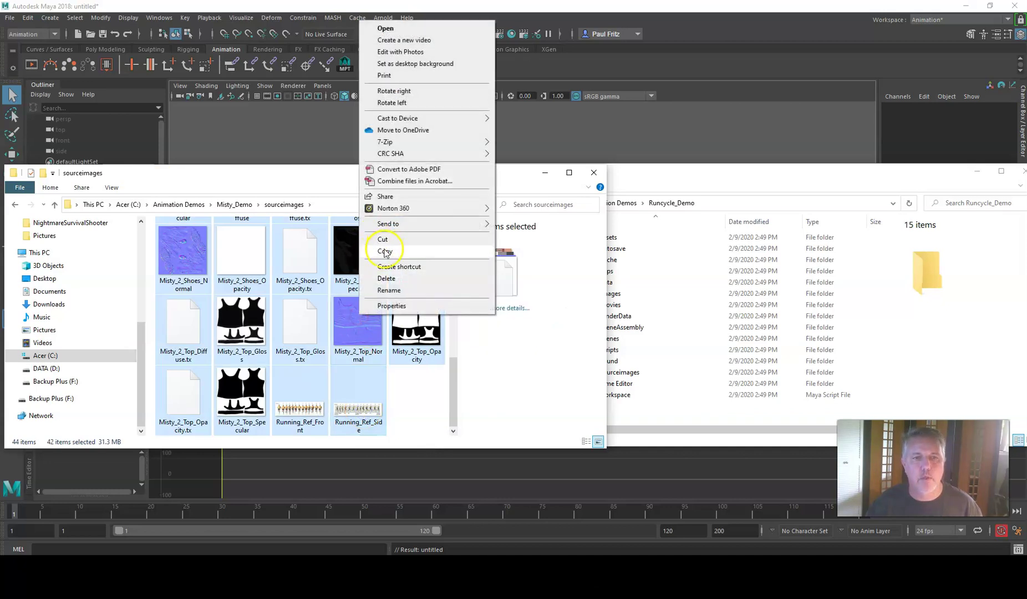
pyautogui.click(384, 250)
# Paste the 42 copied images into Runcycle_Demo's sourceimages folder
pyautogui.click(652, 179)
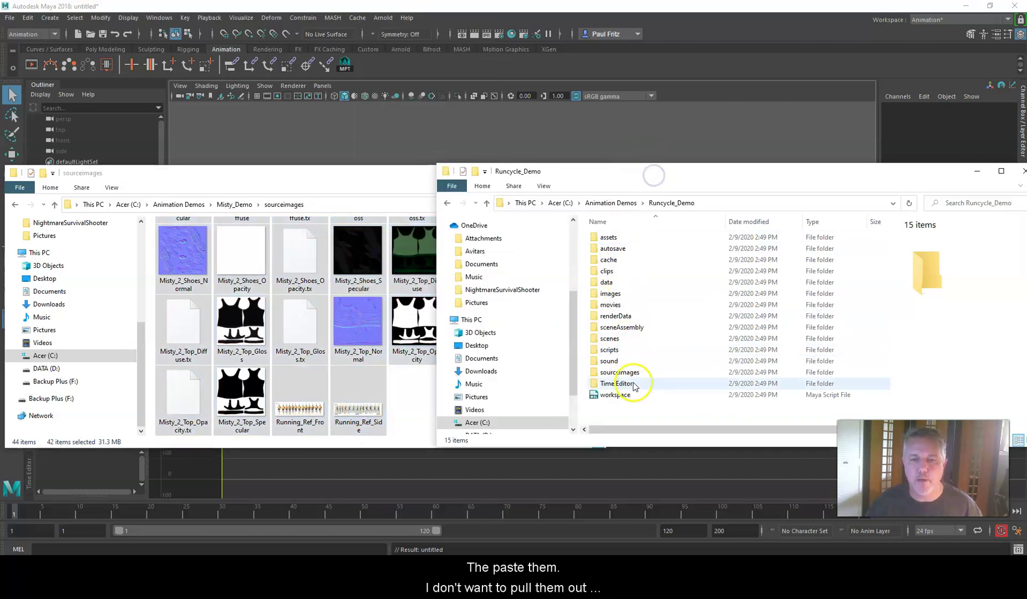
pyautogui.click(625, 374)
pyautogui.doubleClick(626, 374)
pyautogui.rightClick(626, 336)
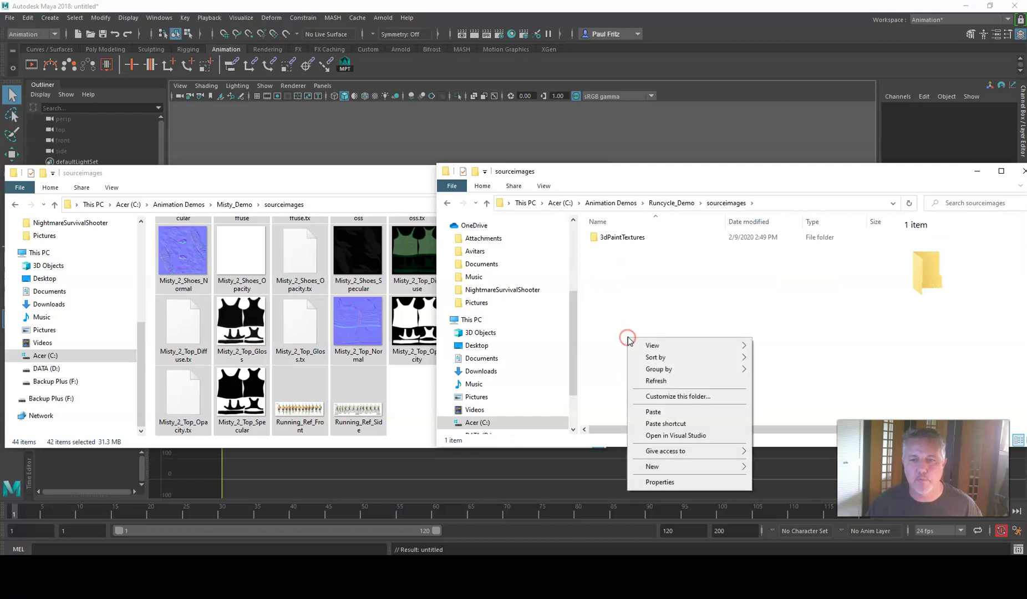
pyautogui.click(655, 412)
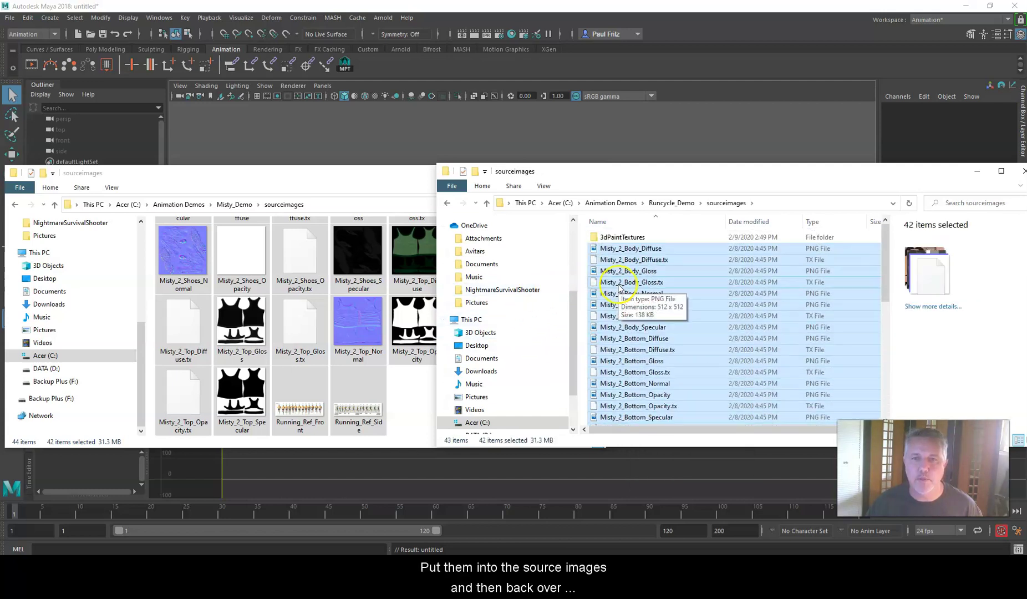
pyautogui.scroll(5, 197, 283)
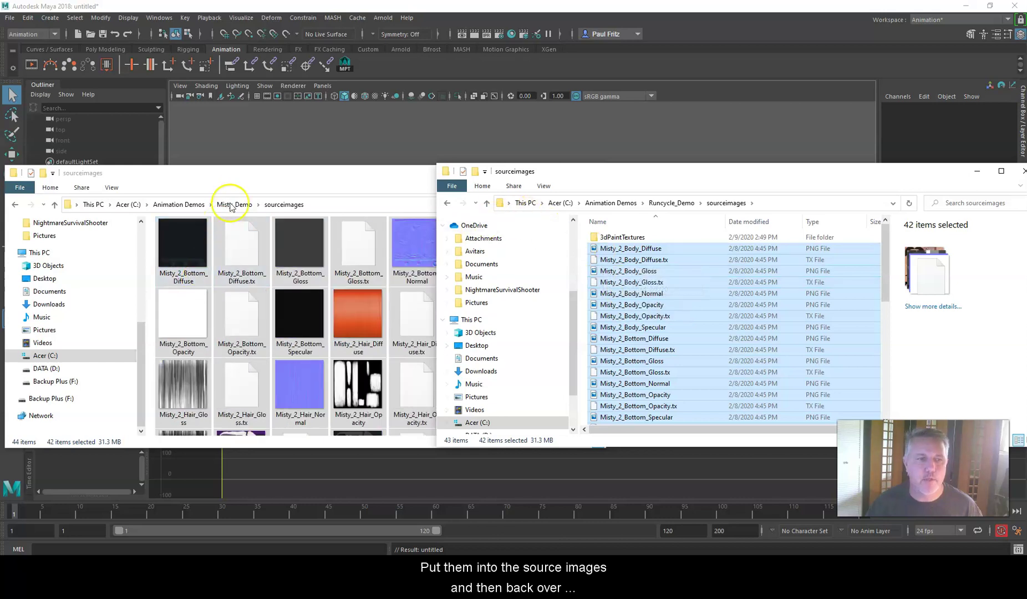
pyautogui.click(235, 188)
pyautogui.scroll(3, 264, 309)
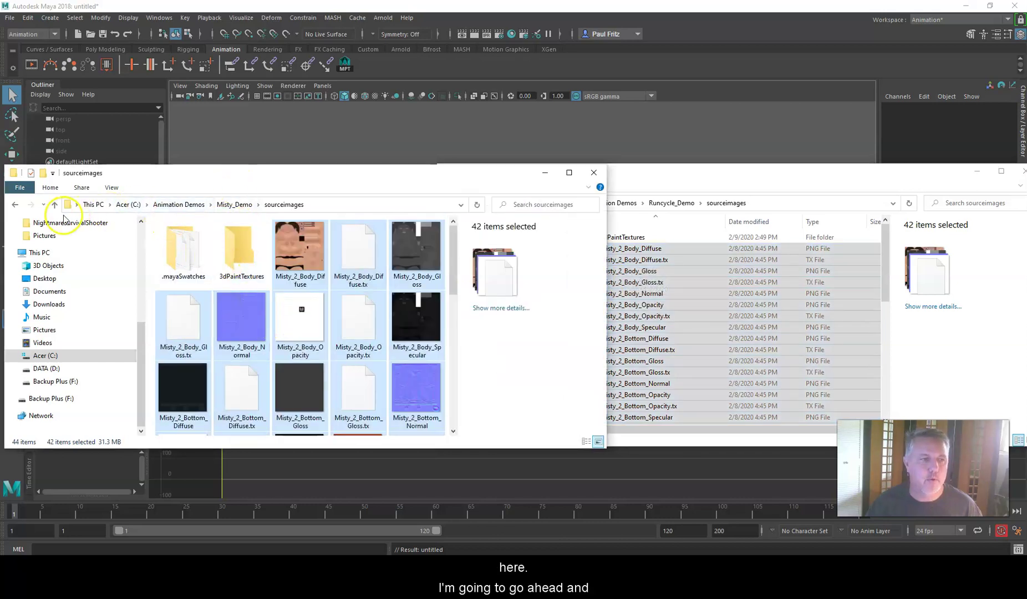
# Copy the Misty2_Tpose scene file from Misty_Demo's scenes folder
pyautogui.click(55, 204)
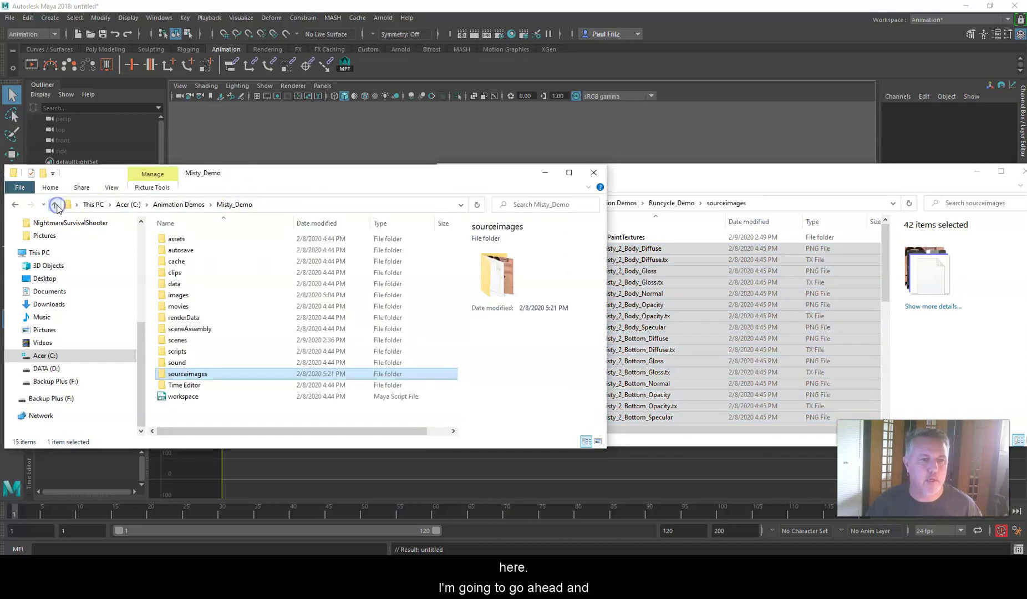
pyautogui.click(186, 341)
pyautogui.doubleClick(187, 341)
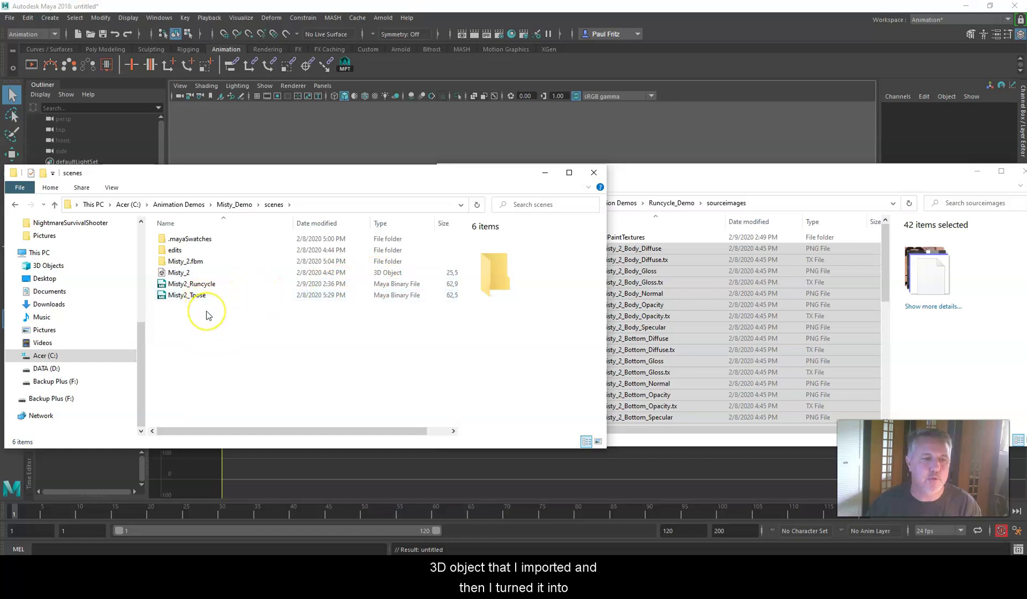
pyautogui.click(178, 297)
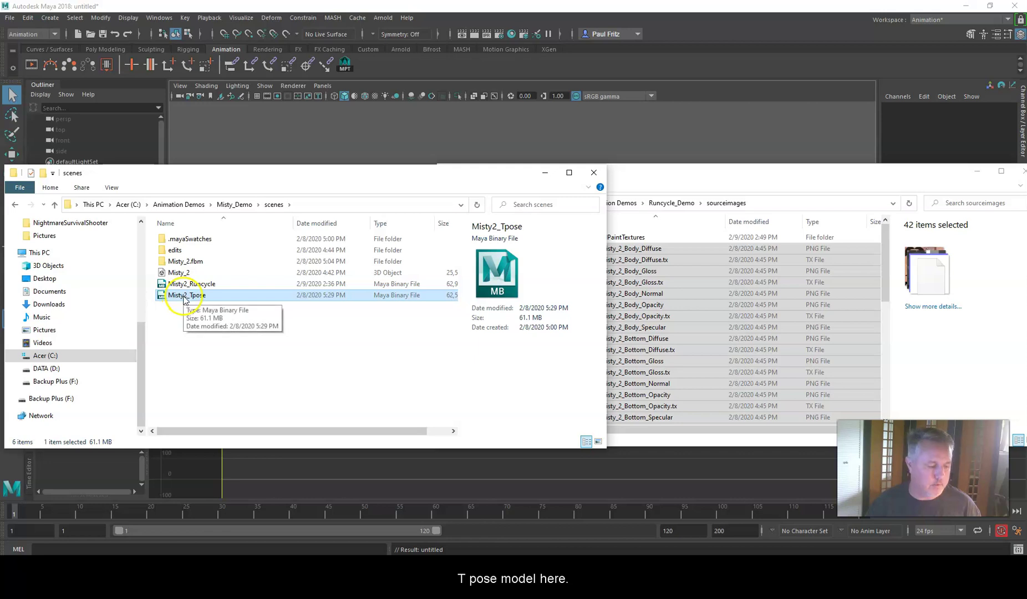
pyautogui.rightClick(185, 300)
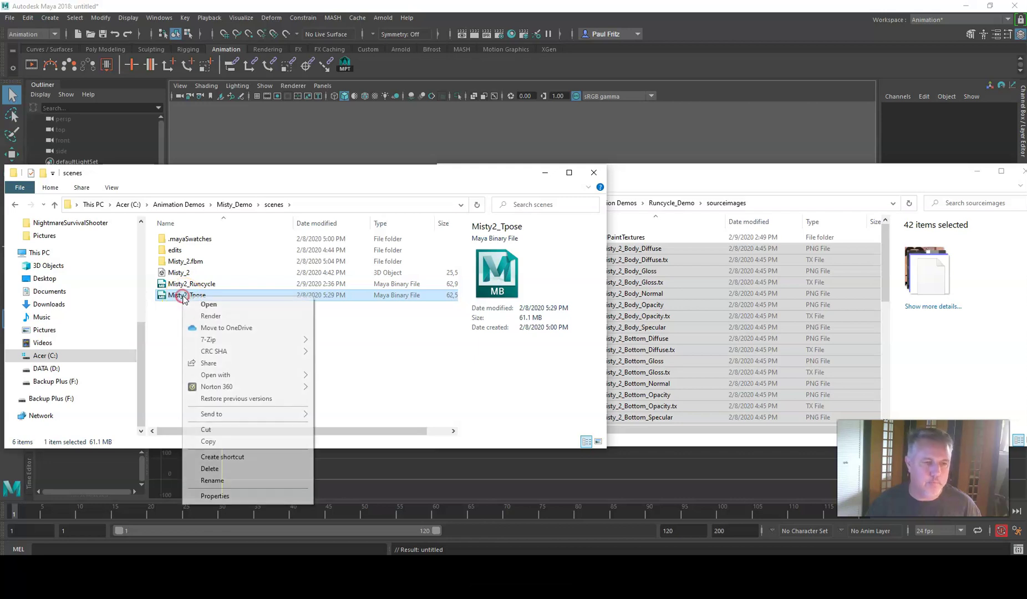
pyautogui.click(220, 442)
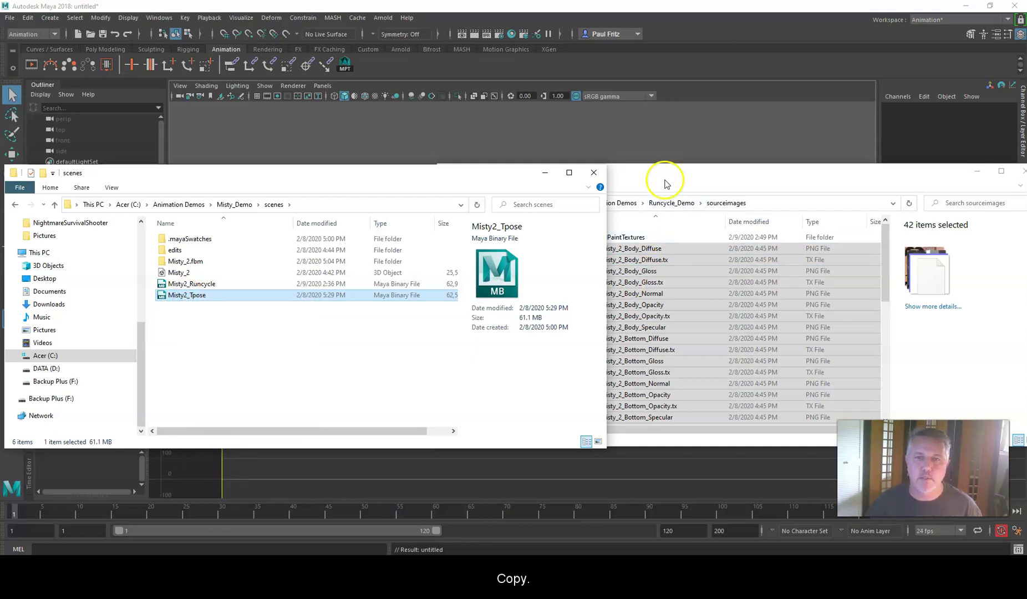
# Paste Misty2_Tpose into Runcycle_Demo's scenes folder and close that window
pyautogui.click(663, 183)
pyautogui.scroll(-4, 643, 309)
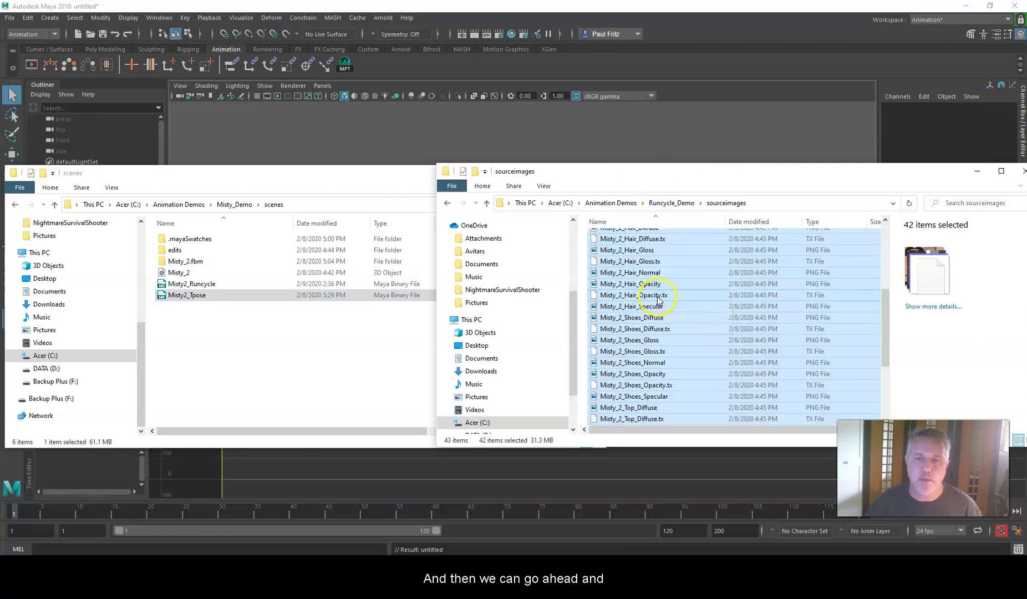
pyautogui.scroll(4, 621, 308)
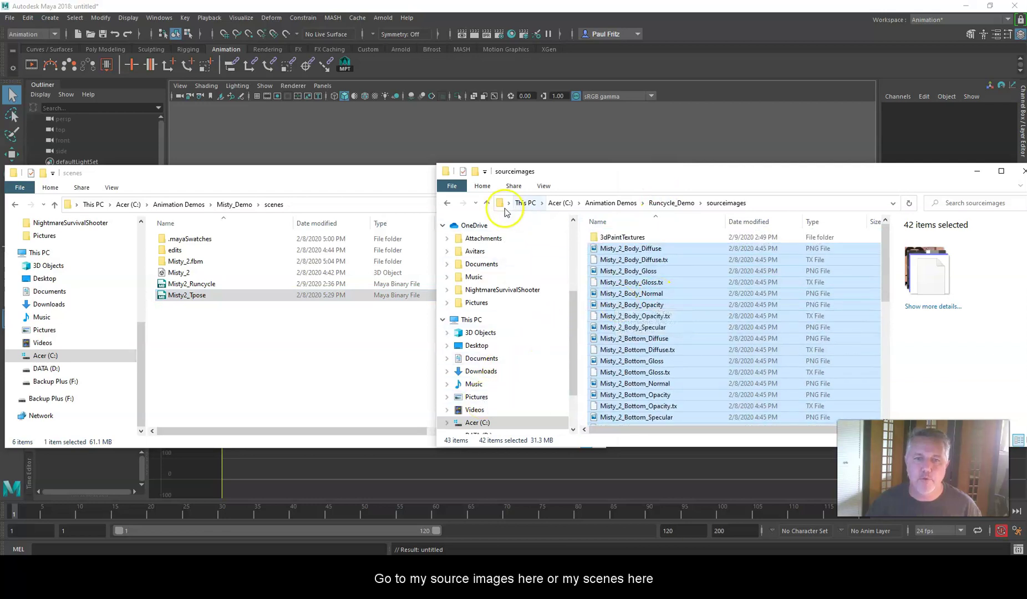
pyautogui.click(486, 204)
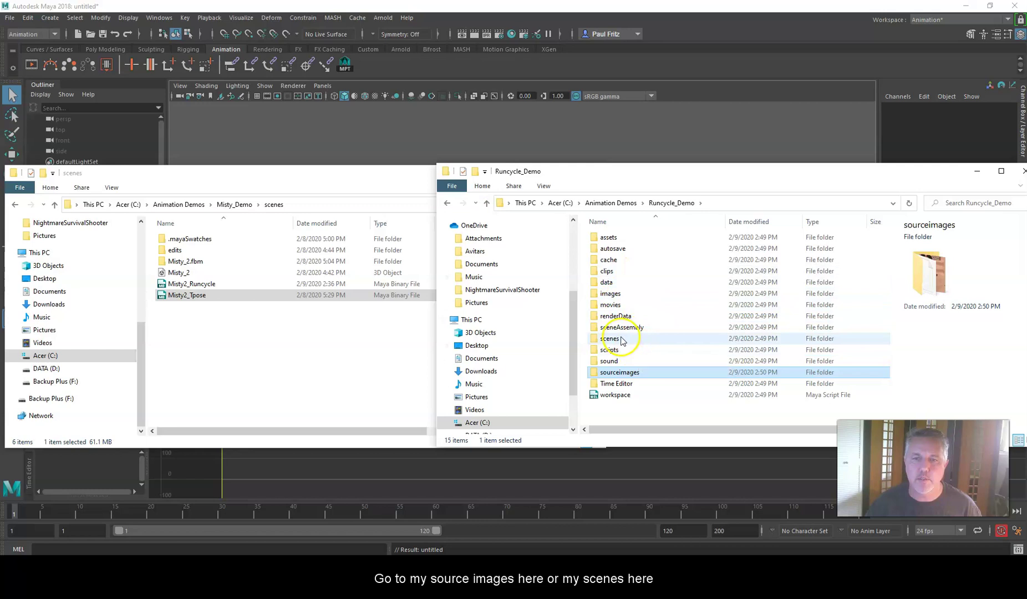
pyautogui.doubleClick(620, 337)
pyautogui.rightClick(624, 268)
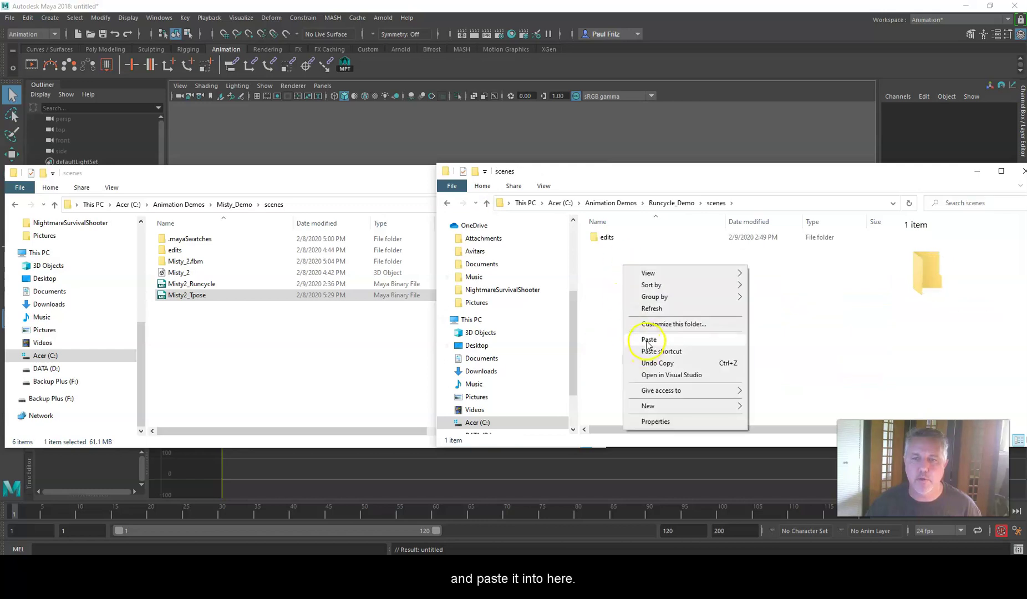
pyautogui.click(647, 337)
pyautogui.moveTo(710, 178); pyautogui.dragTo(417, 198)
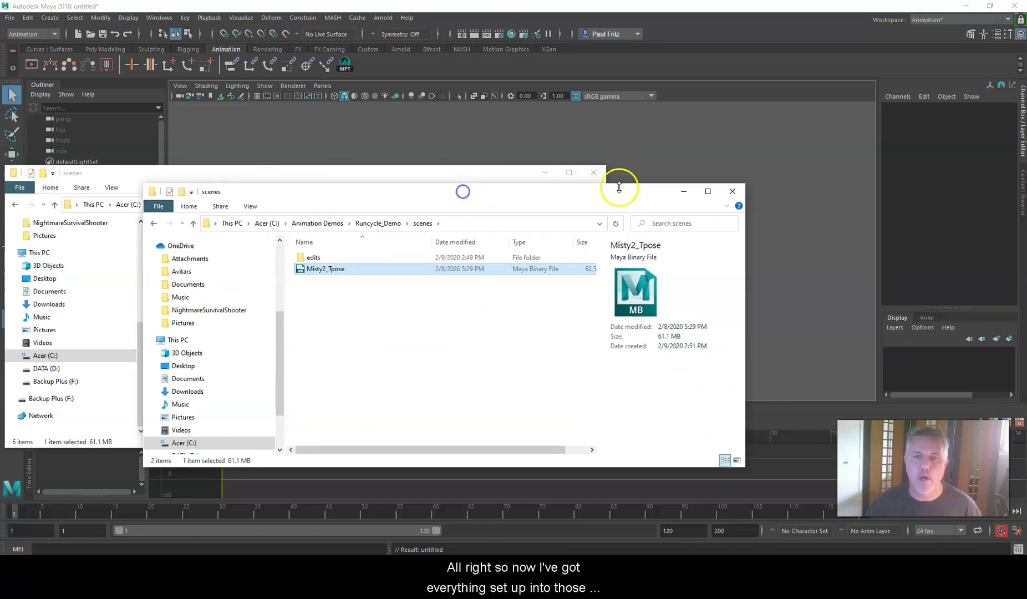
pyautogui.click(731, 193)
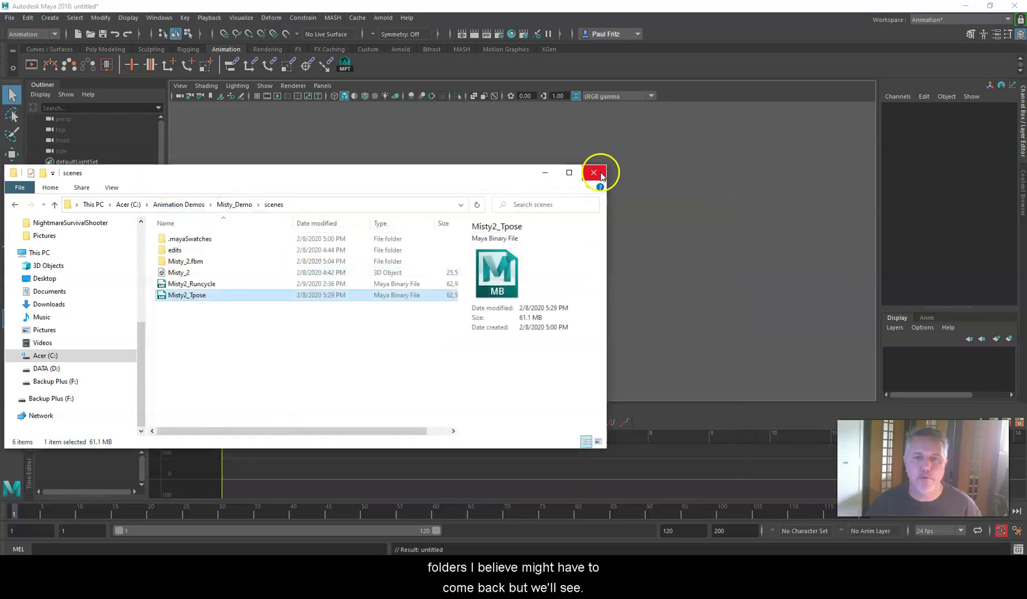
pyautogui.click(594, 172)
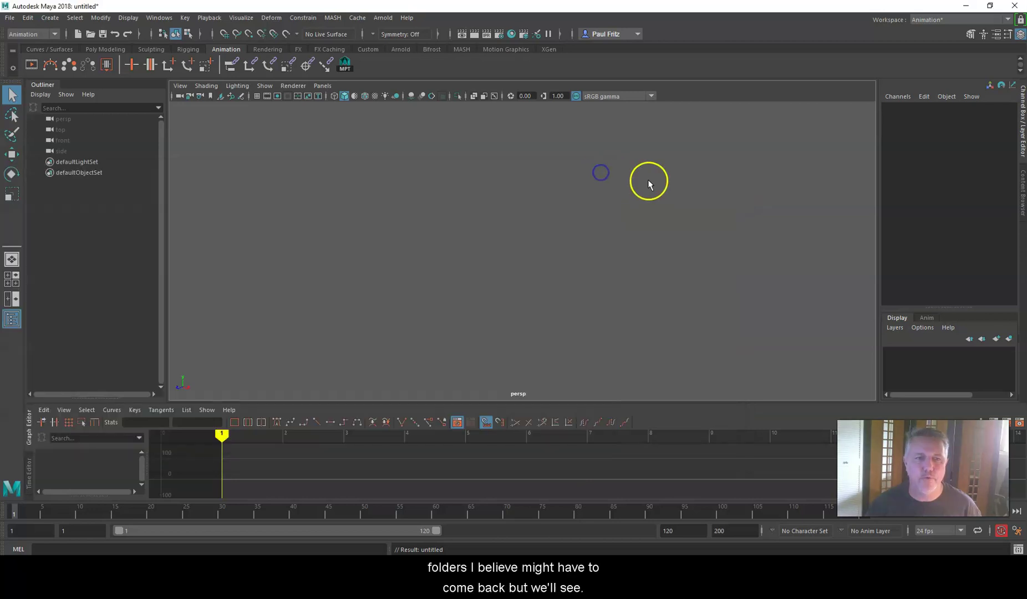
pyautogui.click(9, 20)
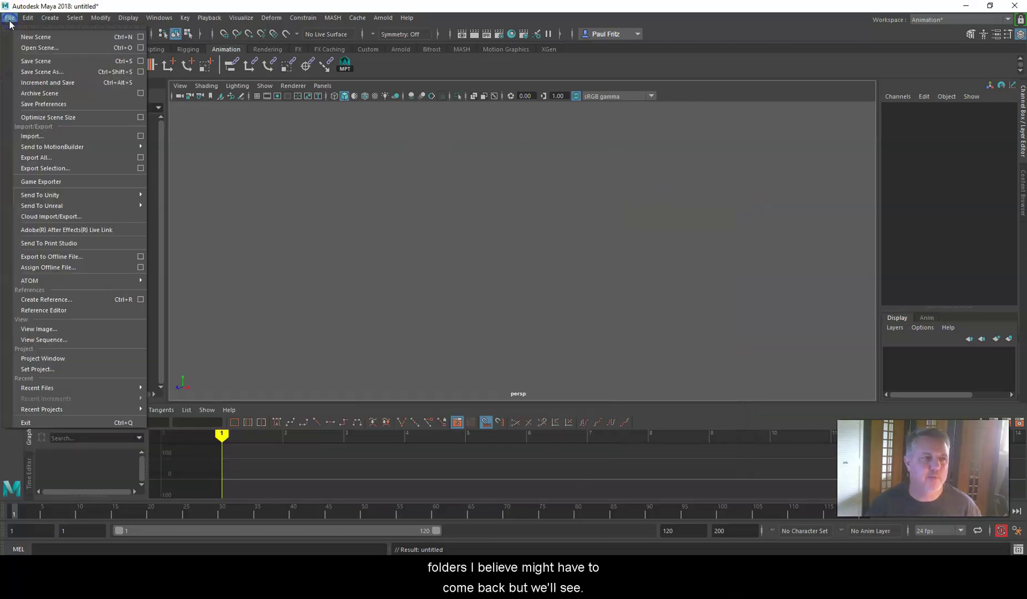
pyautogui.click(39, 48)
pyautogui.click(390, 219)
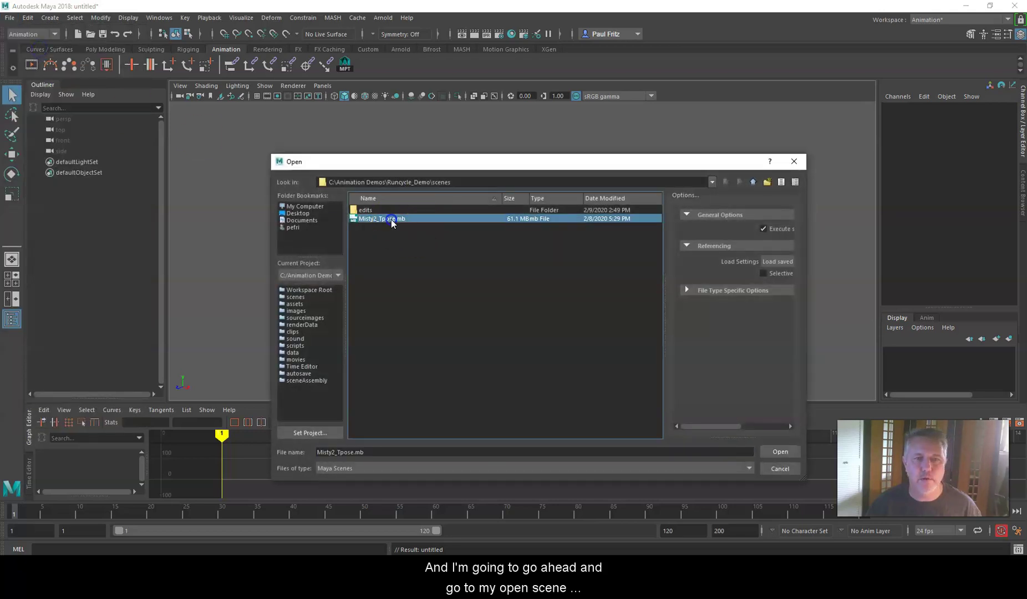
pyautogui.click(781, 452)
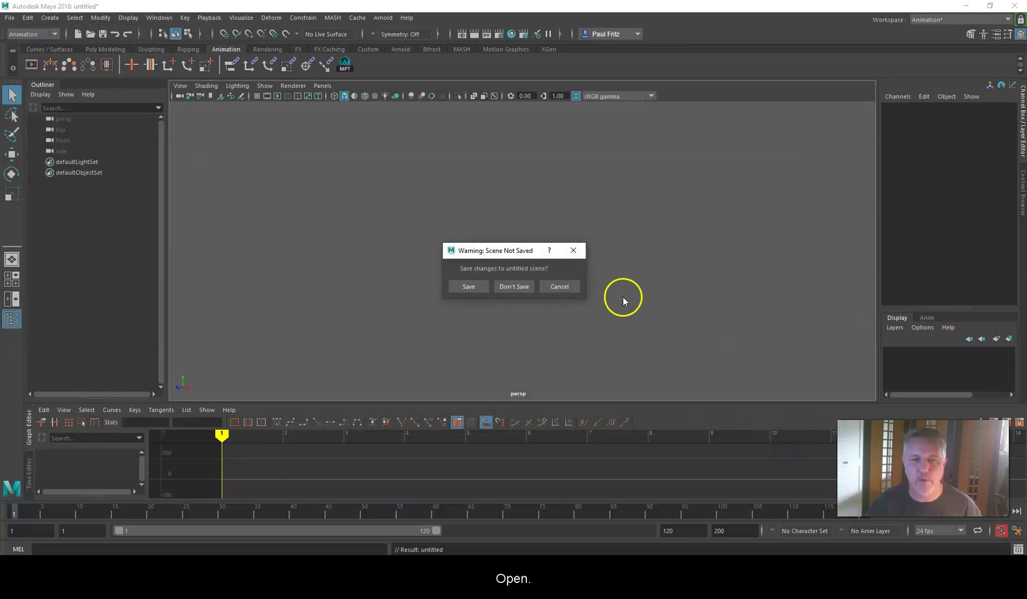
pyautogui.click(510, 286)
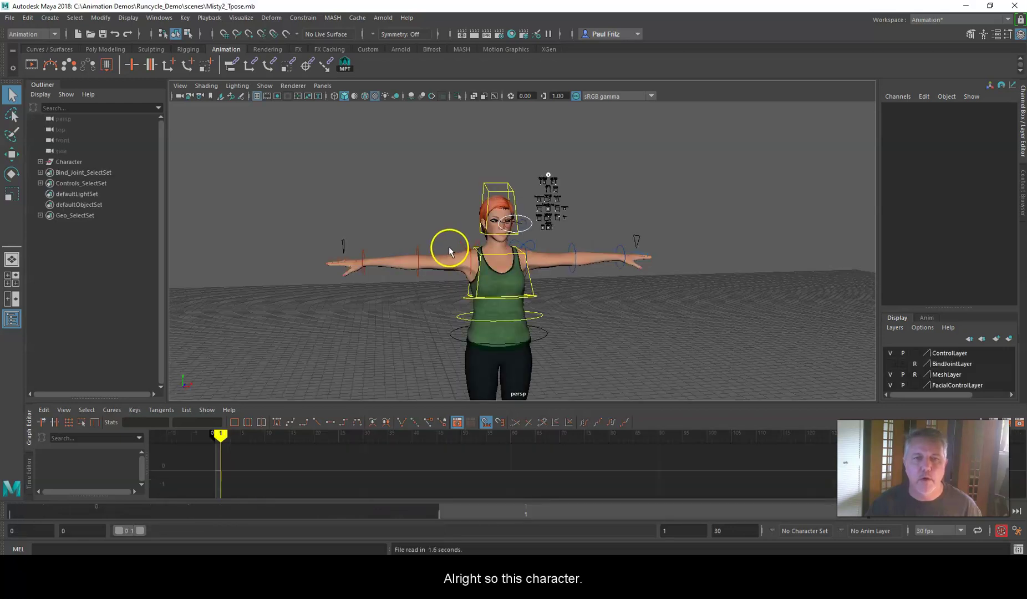
pyautogui.scroll(-1, 446, 250)
pyautogui.keyDown('alt'); pyautogui.moveTo(442, 248); pyautogui.dragTo(433, 224, button='middle'); pyautogui.keyUp('alt')
pyautogui.keyDown('alt'); pyautogui.moveTo(433, 224); pyautogui.dragTo(389, 249); pyautogui.keyUp('alt')
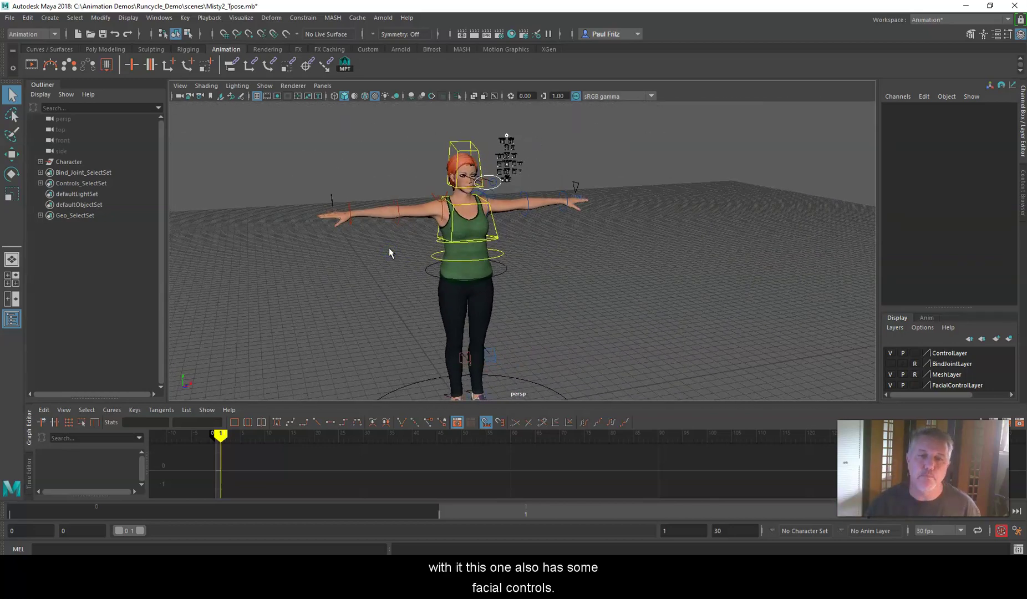
pyautogui.keyDown('alt'); pyautogui.moveTo(523, 243); pyautogui.dragTo(530, 243, button='right'); pyautogui.keyUp('alt')
pyautogui.keyDown('alt'); pyautogui.moveTo(530, 242); pyautogui.dragTo(543, 356, button='middle'); pyautogui.keyUp('alt')
pyautogui.keyDown('alt'); pyautogui.moveTo(544, 356); pyautogui.dragTo(543, 335, button='right'); pyautogui.keyUp('alt')
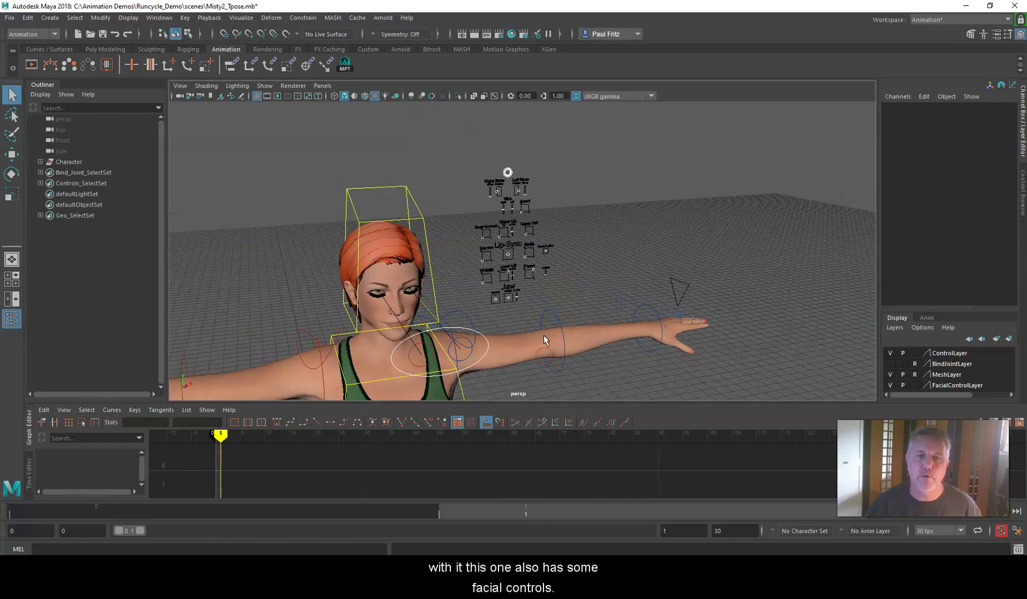
pyautogui.keyDown('alt'); pyautogui.moveTo(544, 334); pyautogui.dragTo(504, 316); pyautogui.keyUp('alt')
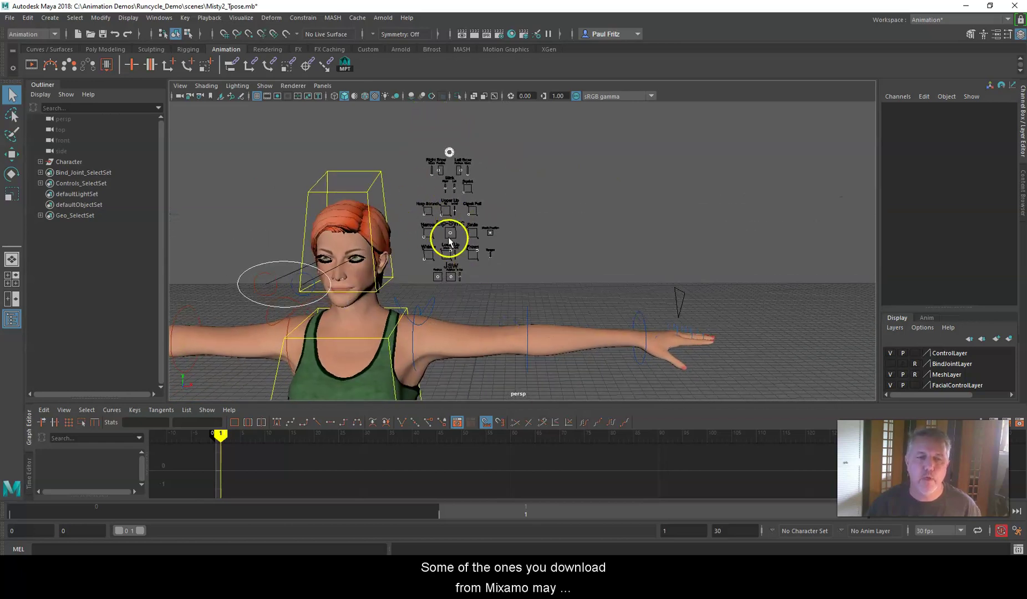
pyautogui.keyDown('alt'); pyautogui.moveTo(450, 240); pyautogui.dragTo(498, 256); pyautogui.keyUp('alt')
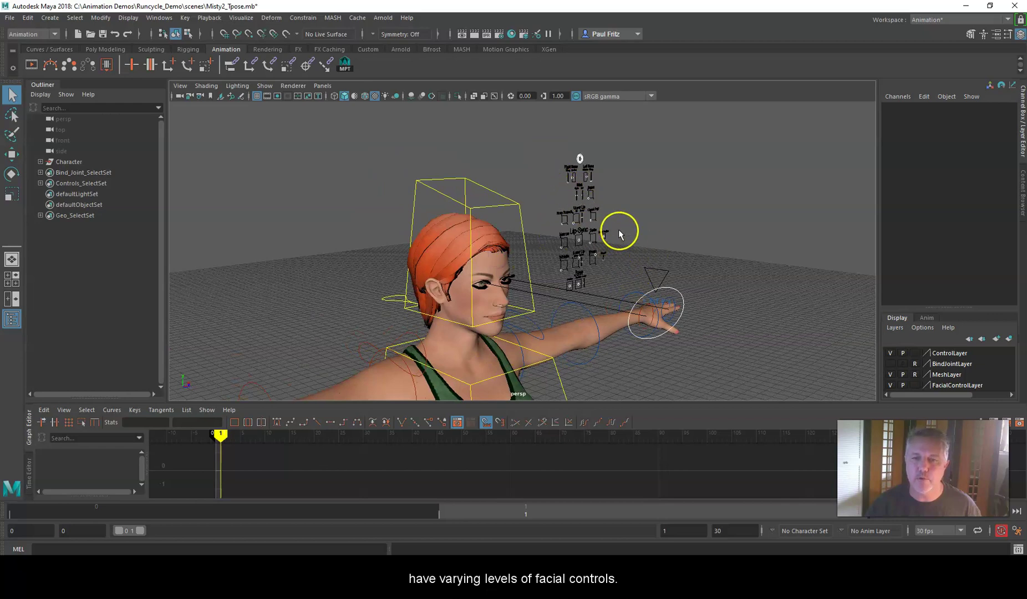
pyautogui.keyDown('alt'); pyautogui.moveTo(619, 232); pyautogui.dragTo(611, 202); pyautogui.keyUp('alt')
pyautogui.keyDown('alt'); pyautogui.moveTo(612, 202); pyautogui.dragTo(546, 190, button='right'); pyautogui.keyUp('alt')
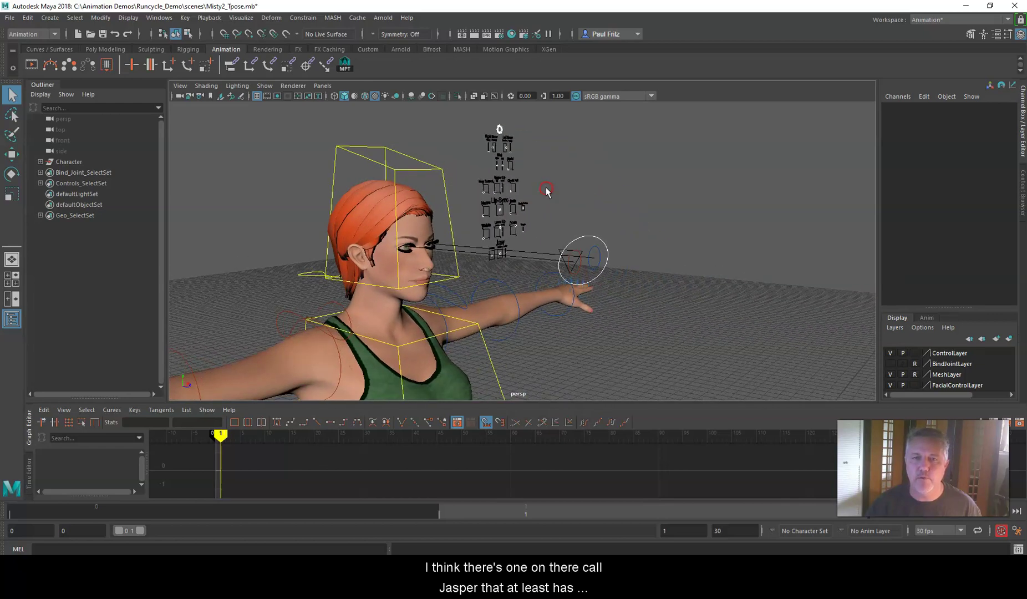
pyautogui.keyDown('alt'); pyautogui.moveTo(546, 189); pyautogui.dragTo(621, 221); pyautogui.keyUp('alt')
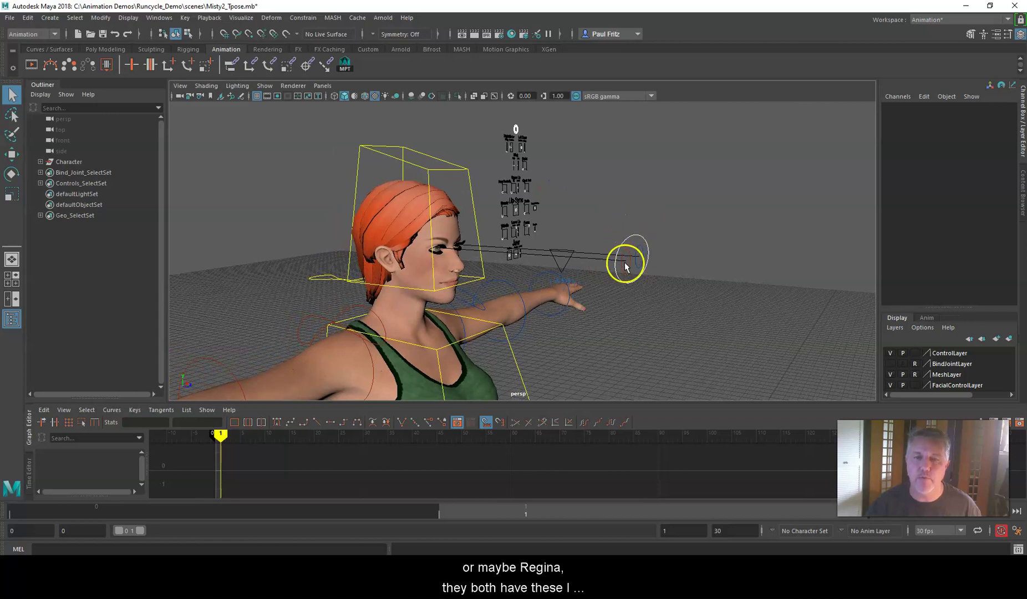
pyautogui.keyDown('alt'); pyautogui.moveTo(625, 240); pyautogui.dragTo(475, 183); pyautogui.keyUp('alt')
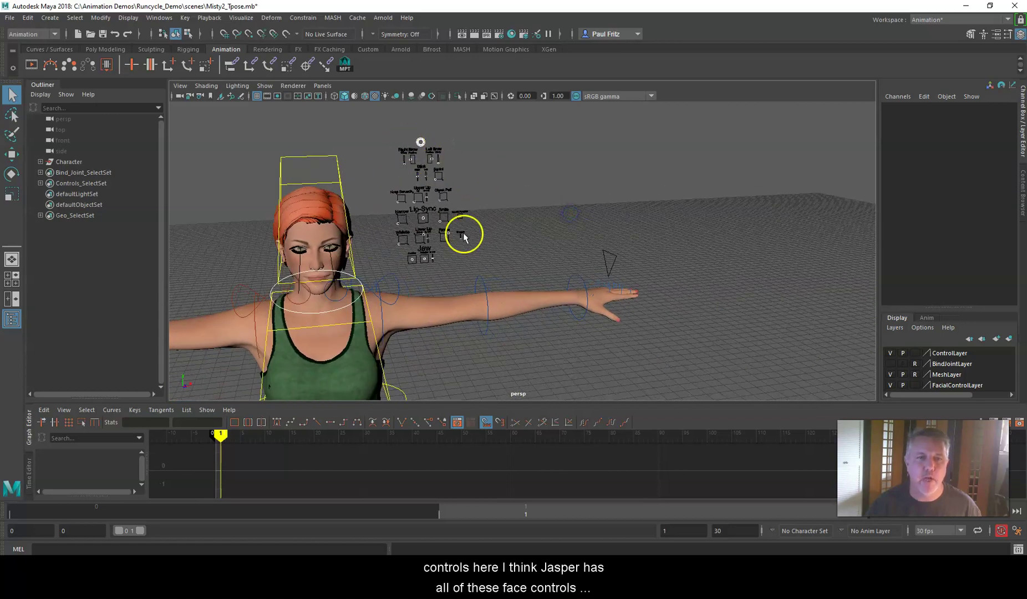
pyautogui.keyDown('alt'); pyautogui.moveTo(539, 216); pyautogui.dragTo(642, 195); pyautogui.keyUp('alt')
pyautogui.scroll(-5, 641, 194)
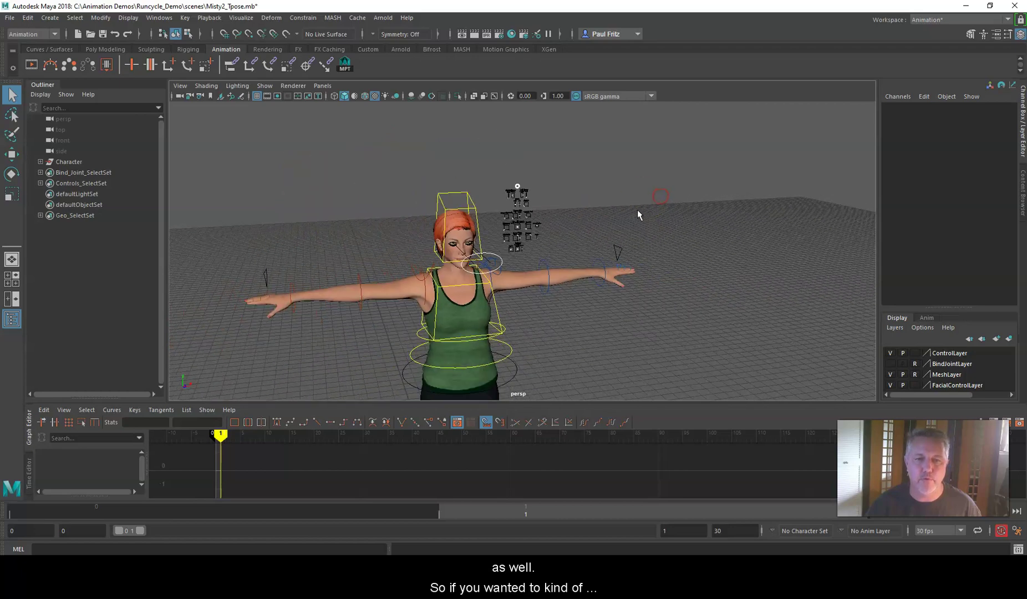
pyautogui.keyDown('alt'); pyautogui.moveTo(589, 310); pyautogui.dragTo(572, 275, button='middle'); pyautogui.keyUp('alt')
pyautogui.keyDown('alt'); pyautogui.moveTo(562, 263); pyautogui.dragTo(544, 260); pyautogui.keyUp('alt')
pyautogui.keyDown('alt'); pyautogui.moveTo(528, 256); pyautogui.dragTo(556, 304, button='middle'); pyautogui.keyUp('alt')
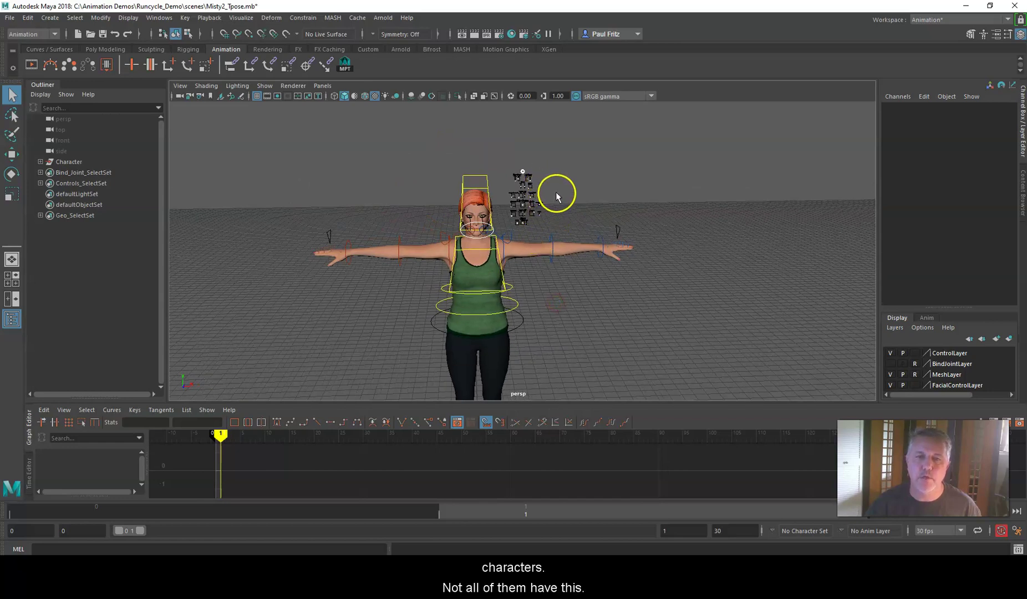
pyautogui.scroll(3, 549, 191)
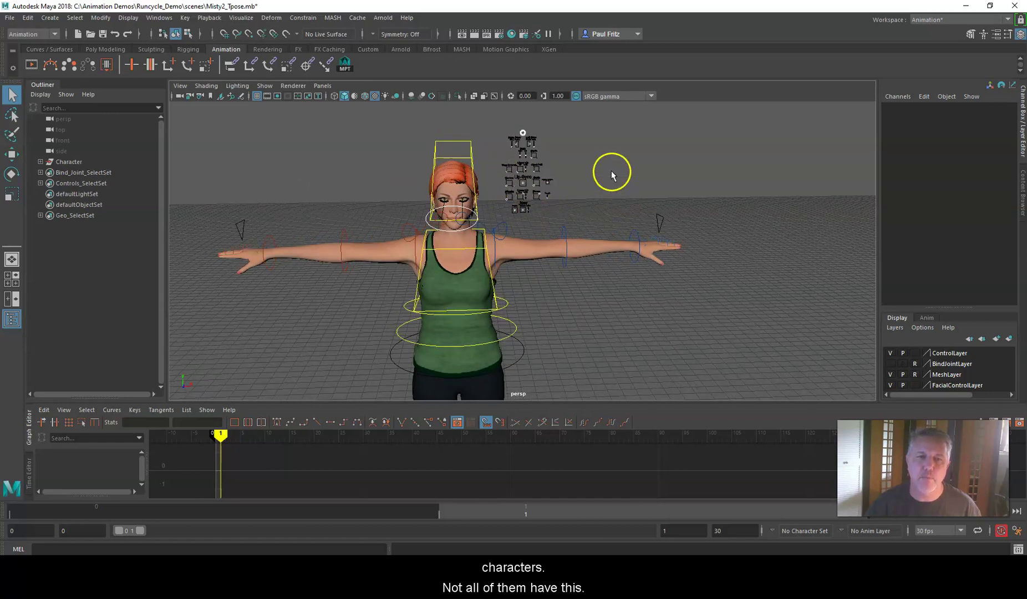
pyautogui.keyDown('alt'); pyautogui.moveTo(612, 175); pyautogui.dragTo(605, 202); pyautogui.keyUp('alt')
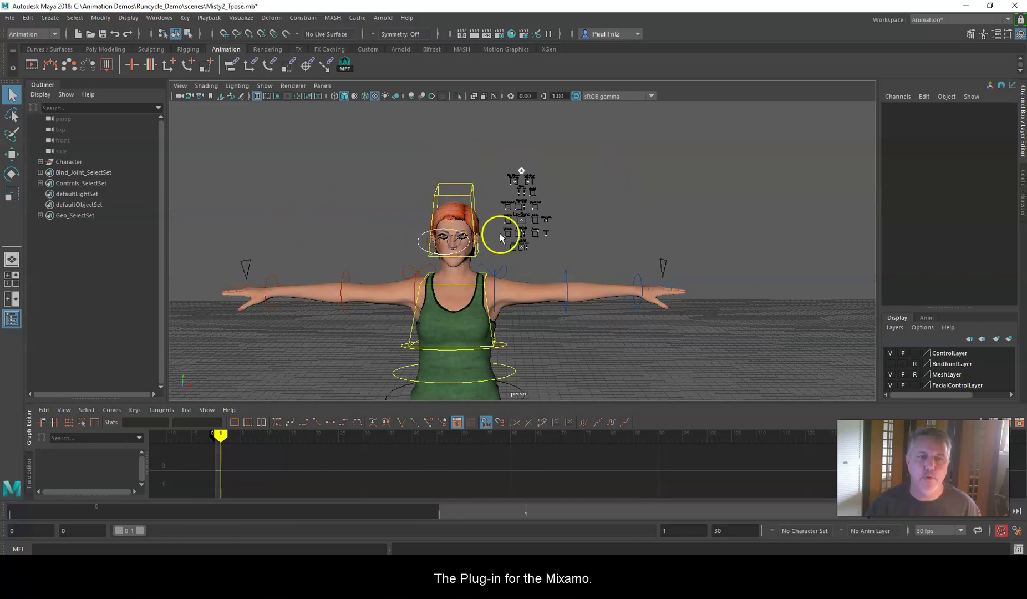
pyautogui.scroll(-2, 529, 292)
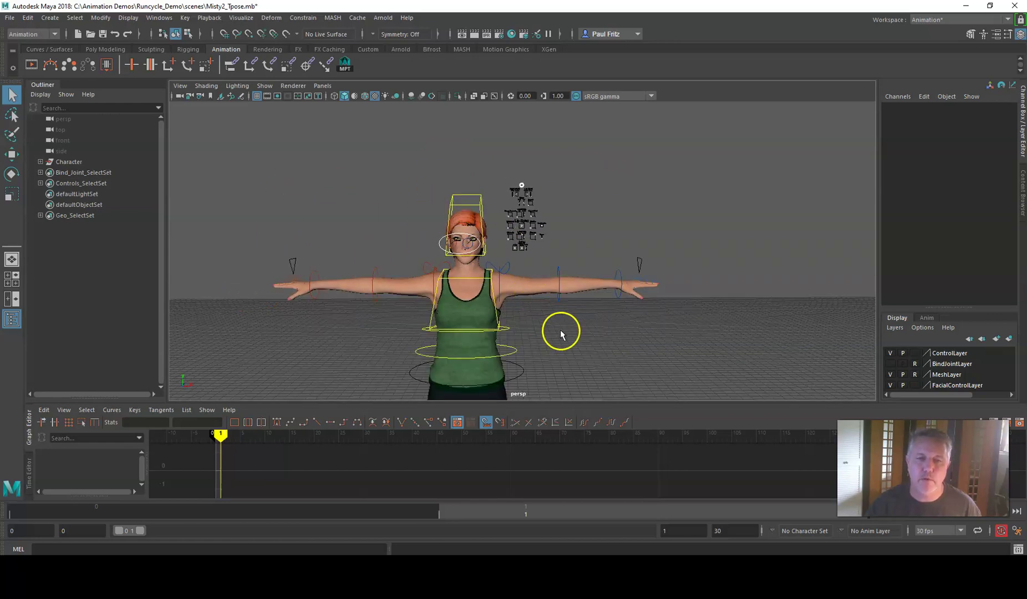
pyautogui.keyDown('alt'); pyautogui.moveTo(559, 333); pyautogui.dragTo(543, 303); pyautogui.keyUp('alt')
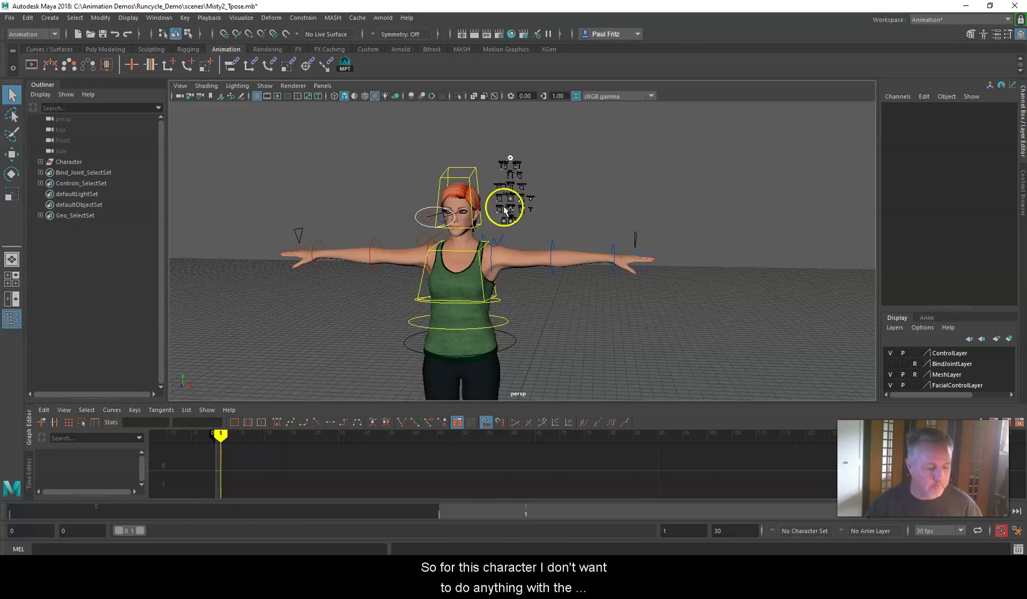
pyautogui.keyDown('alt'); pyautogui.moveTo(538, 200); pyautogui.dragTo(546, 225); pyautogui.keyUp('alt')
# Select Facial_CTRLs_Mover and move it up to about Y 71.6, well above Misty's head
pyautogui.keyDown('alt'); pyautogui.moveTo(525, 179); pyautogui.dragTo(546, 225); pyautogui.keyUp('alt')
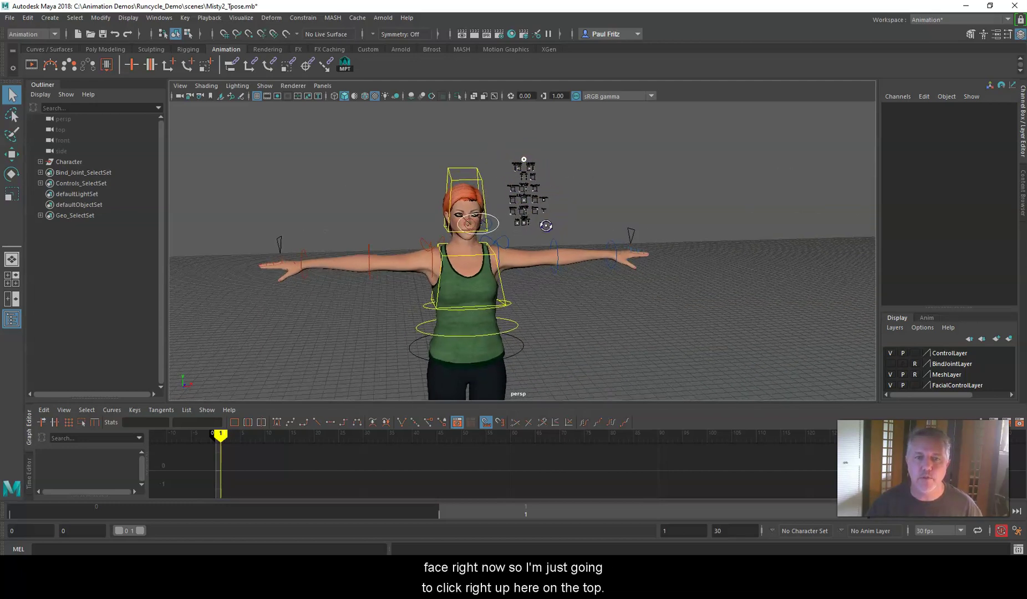
pyautogui.click(523, 167)
pyautogui.keyDown('alt'); pyautogui.moveTo(540, 190); pyautogui.dragTo(560, 252, button='middle'); pyautogui.keyUp('alt')
pyautogui.press('w')
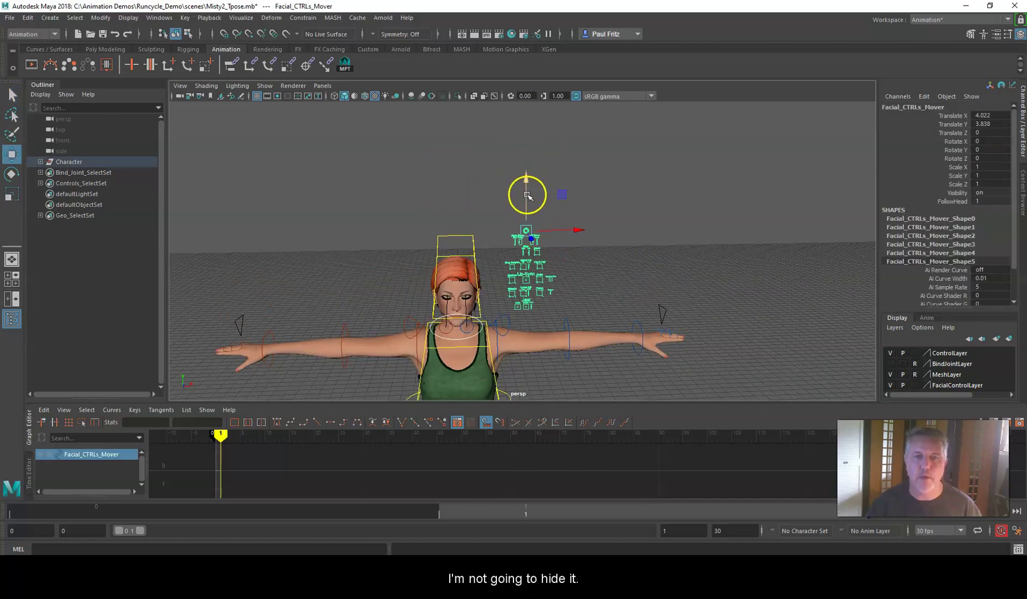
pyautogui.moveTo(523, 194); pyautogui.dragTo(524, 93)
pyautogui.scroll(-3, 550, 253)
pyautogui.scroll(-2, 520, 219)
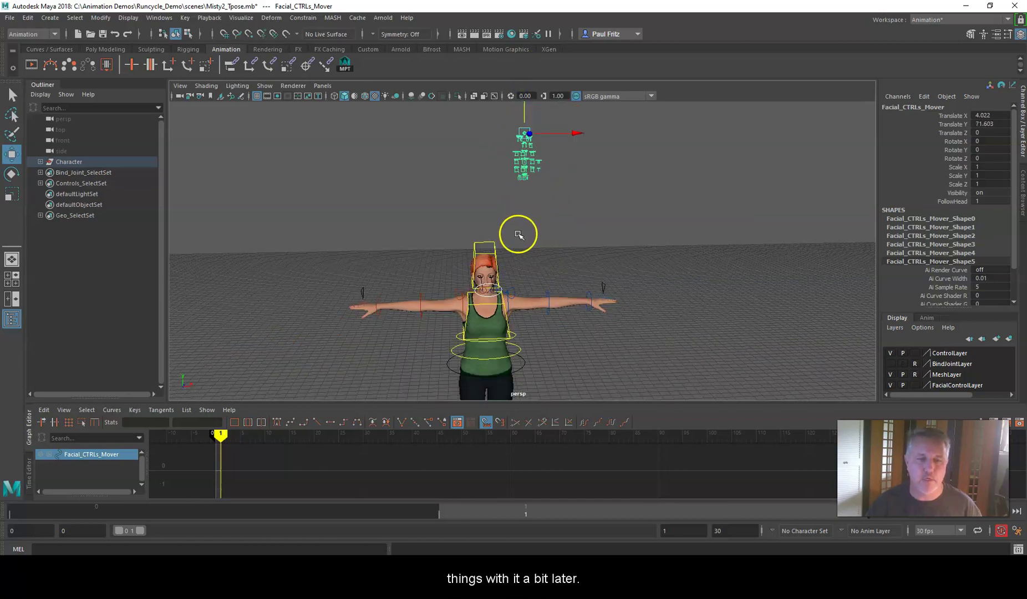
pyautogui.scroll(3, 534, 252)
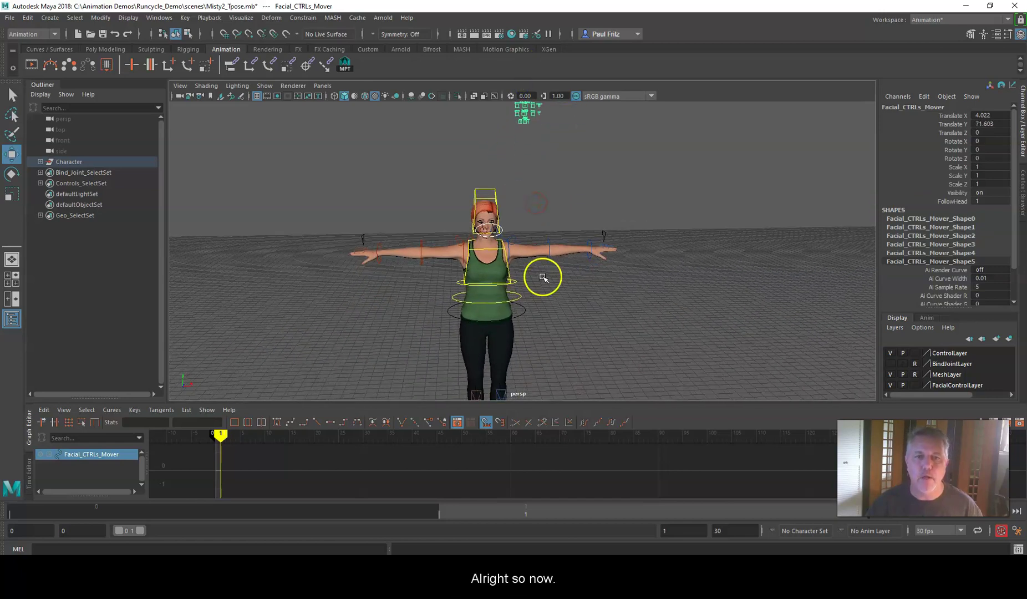
pyautogui.scroll(1, 541, 277)
pyautogui.scroll(-2, 542, 277)
pyautogui.keyDown('alt'); pyautogui.moveTo(555, 300); pyautogui.dragTo(569, 218); pyautogui.keyUp('alt')
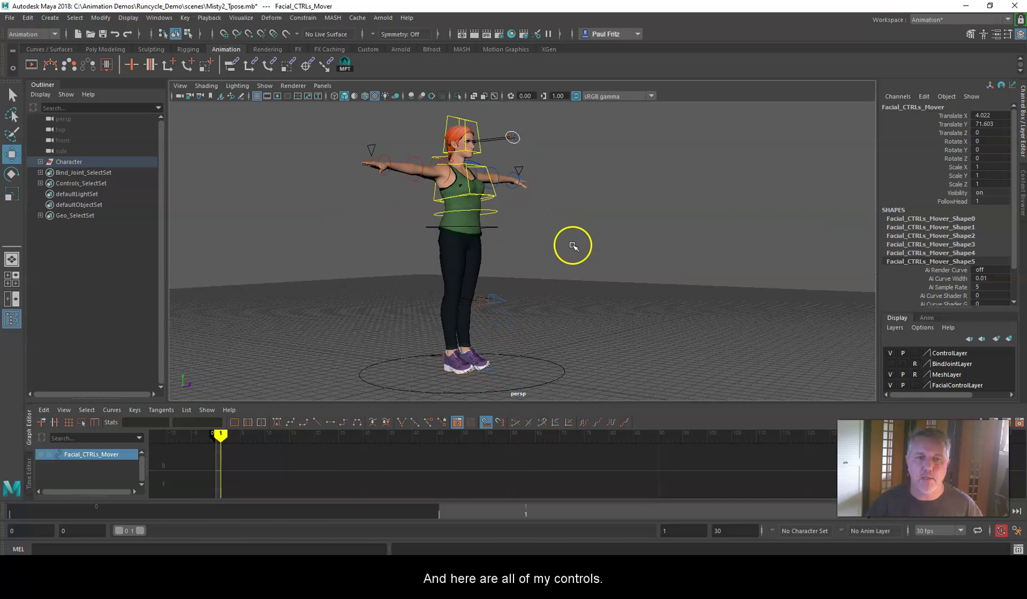
pyautogui.keyDown('alt'); pyautogui.moveTo(543, 319); pyautogui.dragTo(493, 305); pyautogui.keyUp('alt')
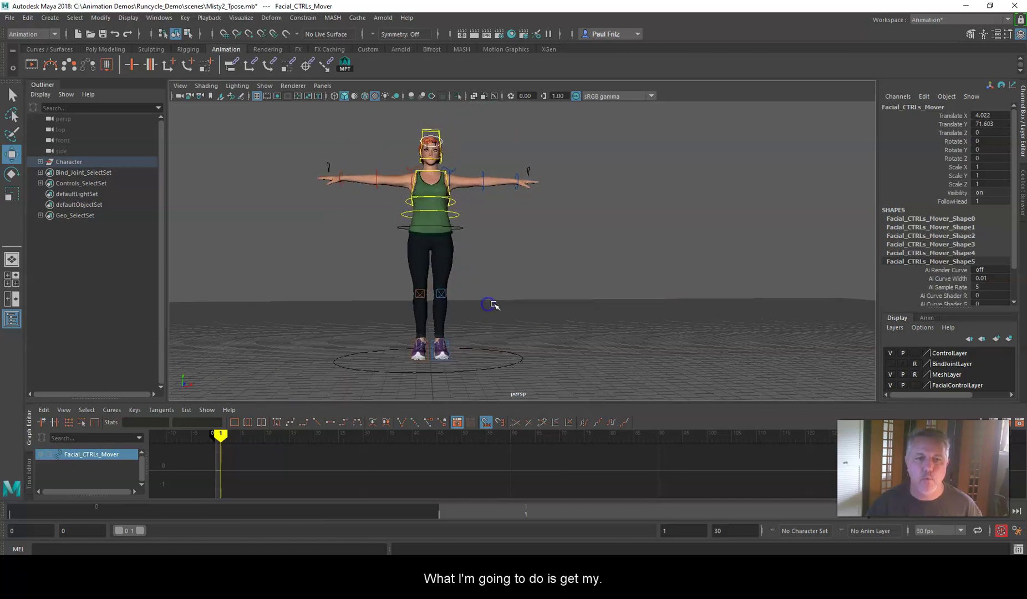
# In Preferences, set the time slider to 24 fps with playback and animation ranges 1 to 13
pyautogui.click(1018, 532)
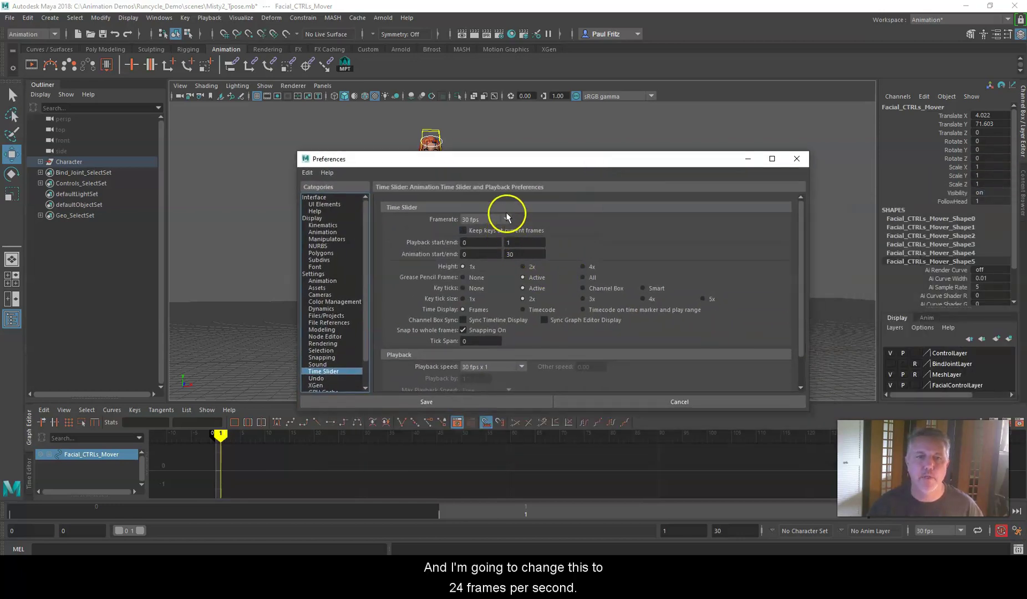
pyautogui.click(505, 220)
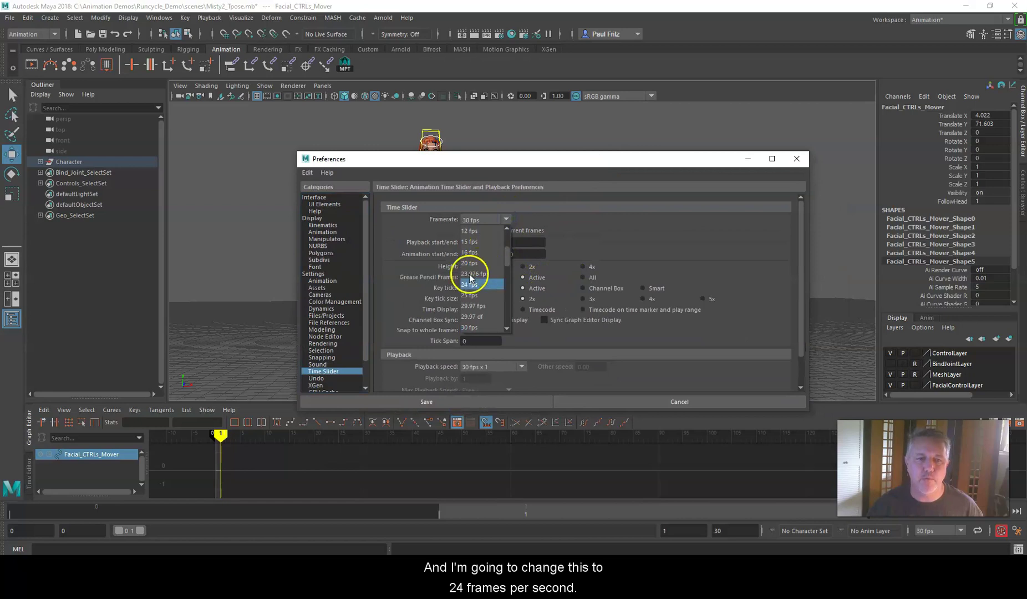
pyautogui.click(482, 287)
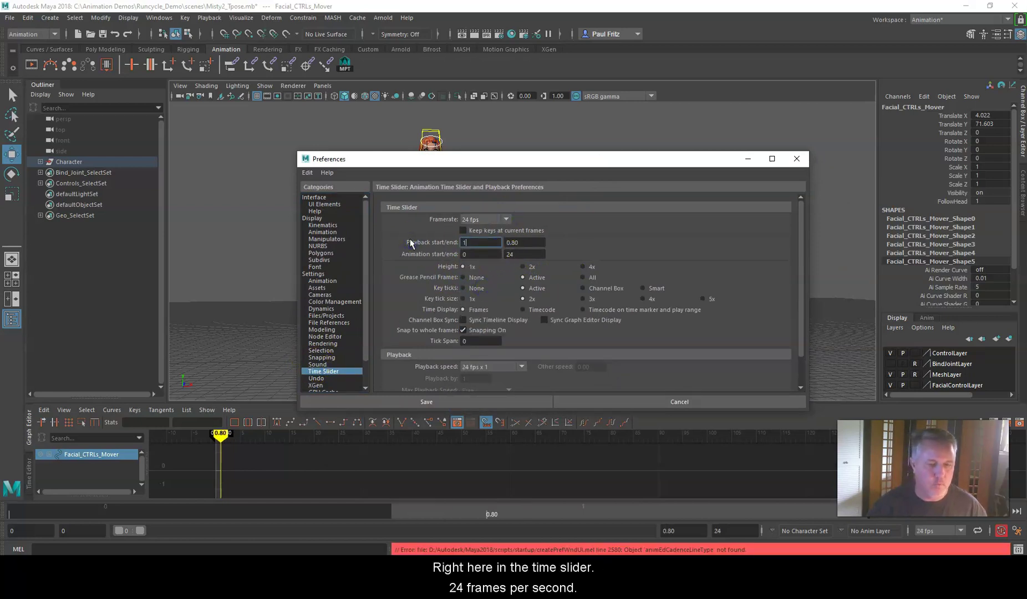
pyautogui.press('Tab')
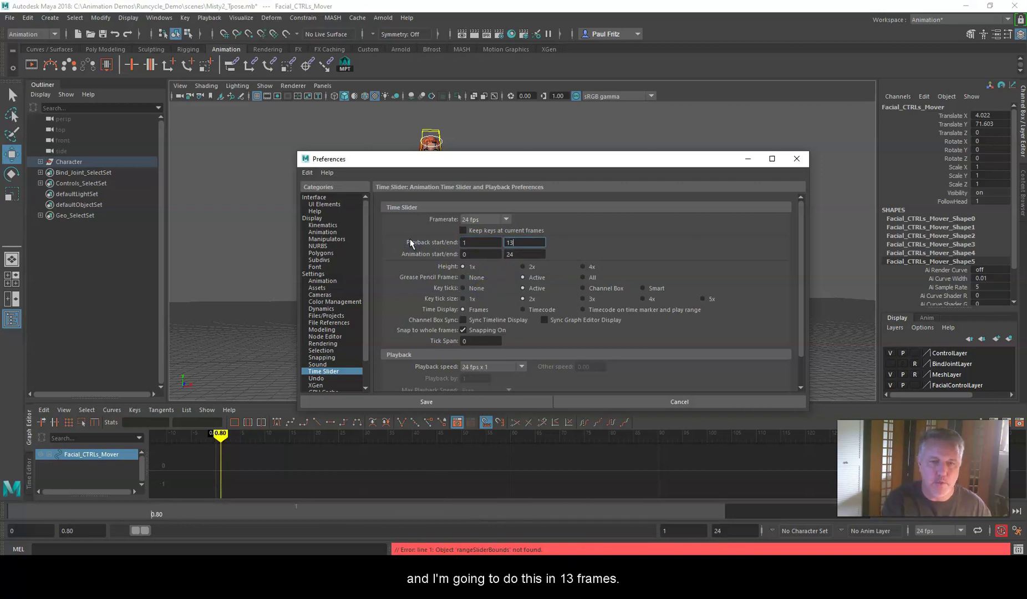
pyautogui.press('Tab')
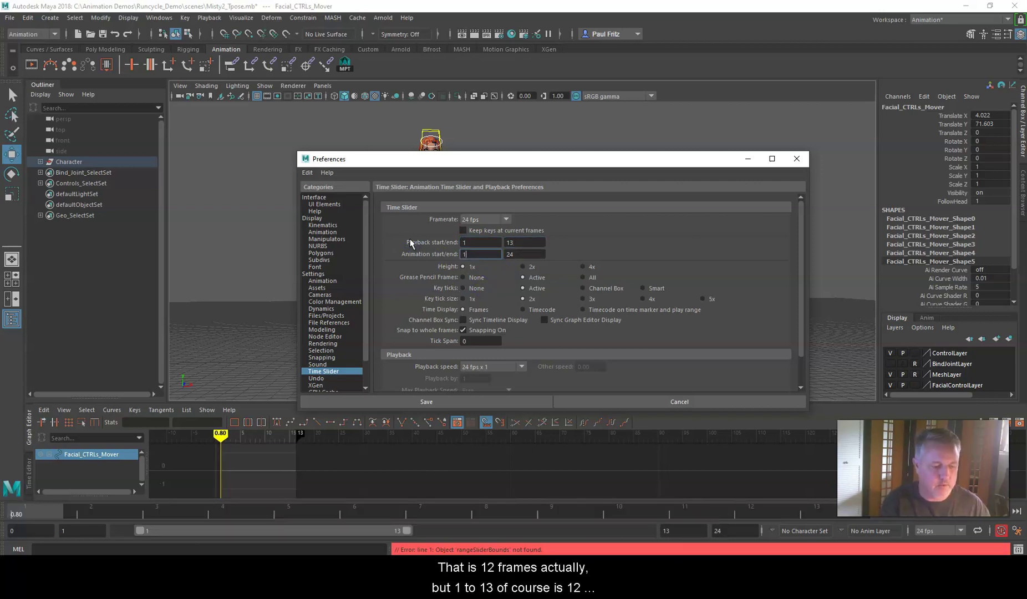
pyautogui.write('1')
pyautogui.press('Tab')
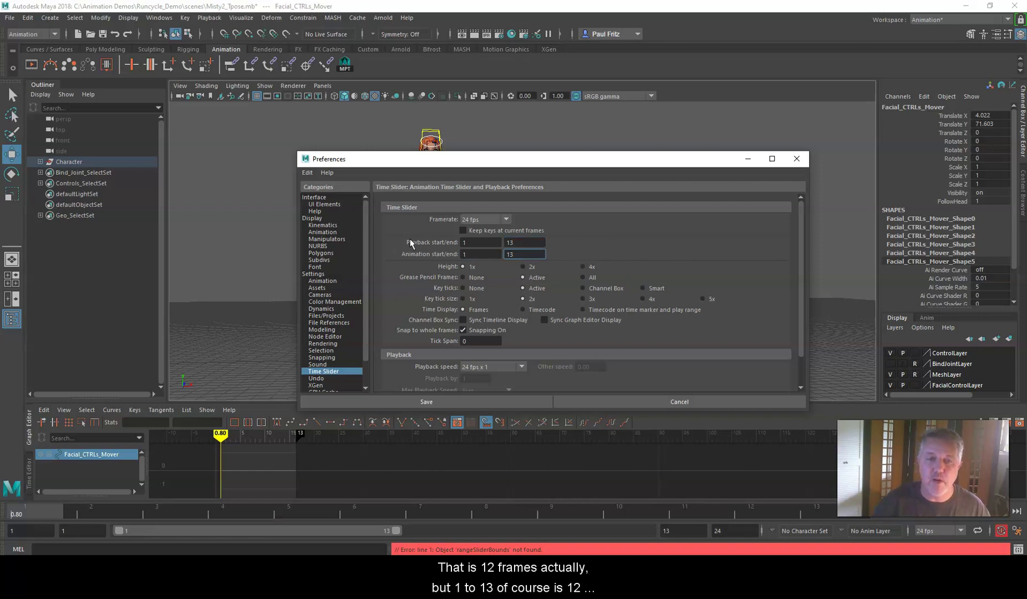
# Verify the undo settings are on, then move to the Animation preferences
pyautogui.scroll(-2, 441, 267)
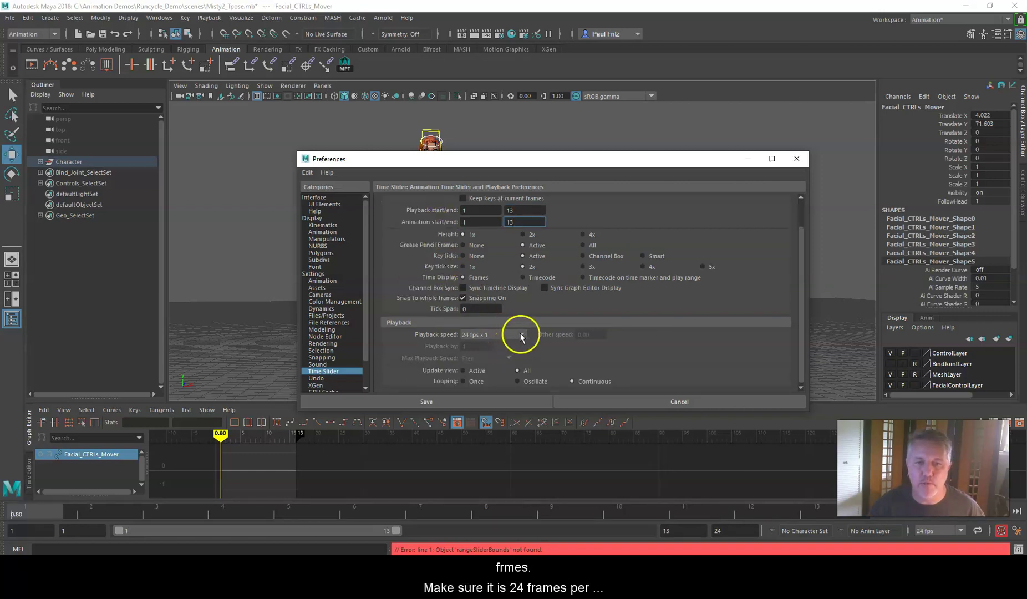
pyautogui.scroll(-1, 524, 343)
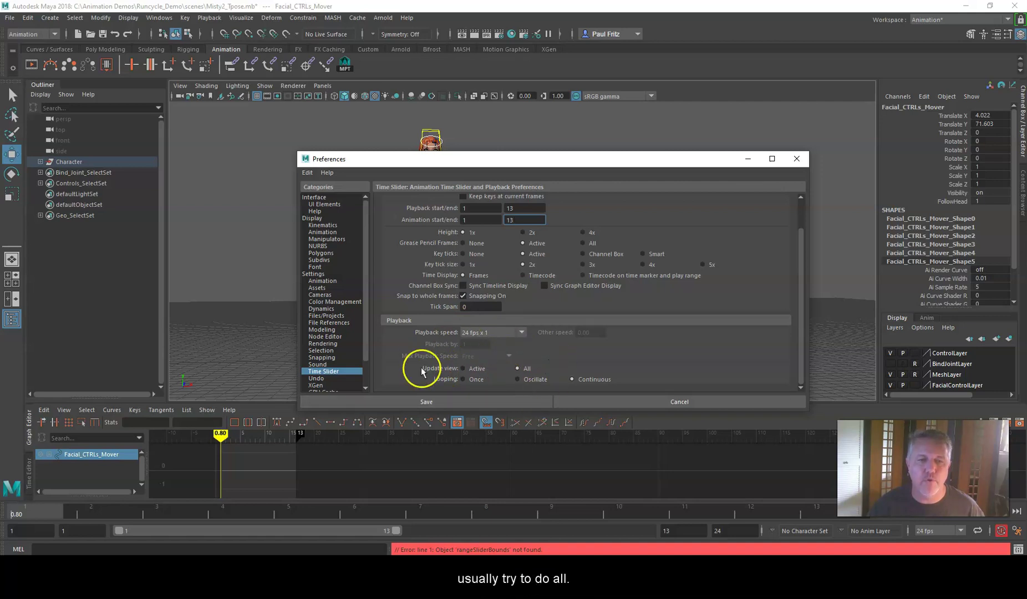
pyautogui.click(325, 379)
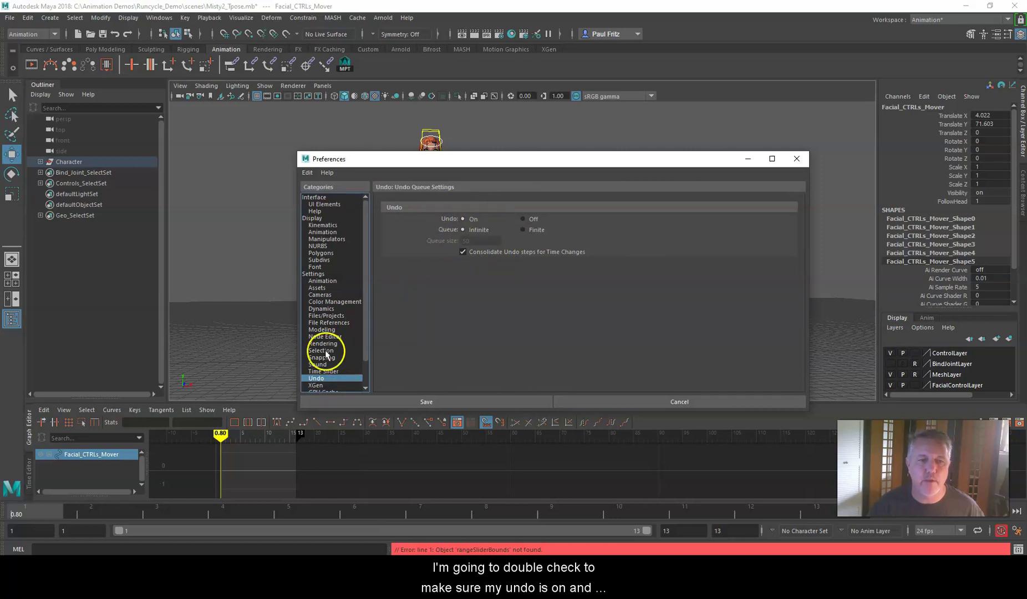
pyautogui.click(318, 283)
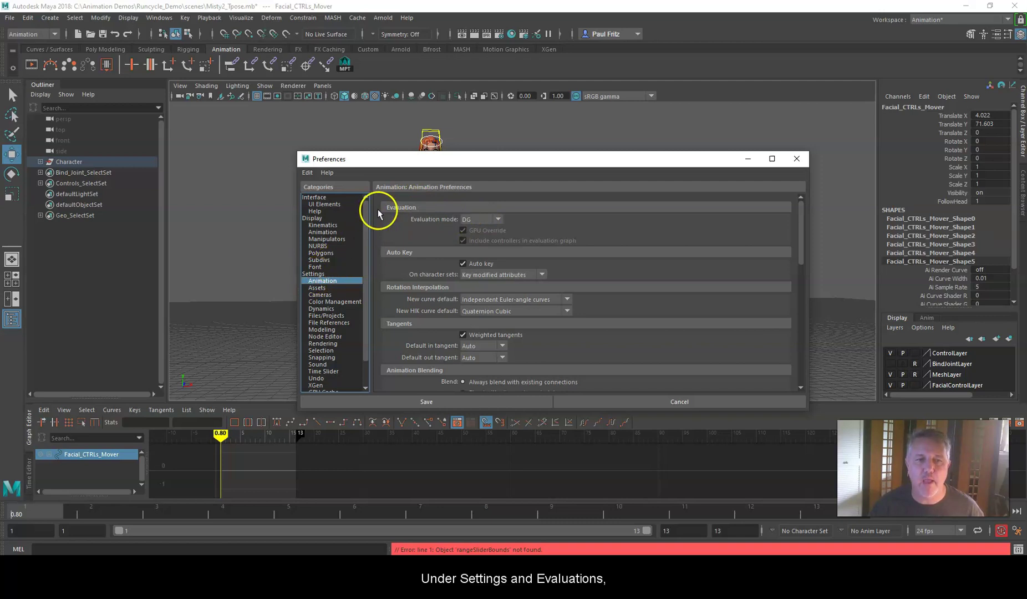
# Set the evaluation mode to DG, then save and close the Preferences window
pyautogui.click(498, 219)
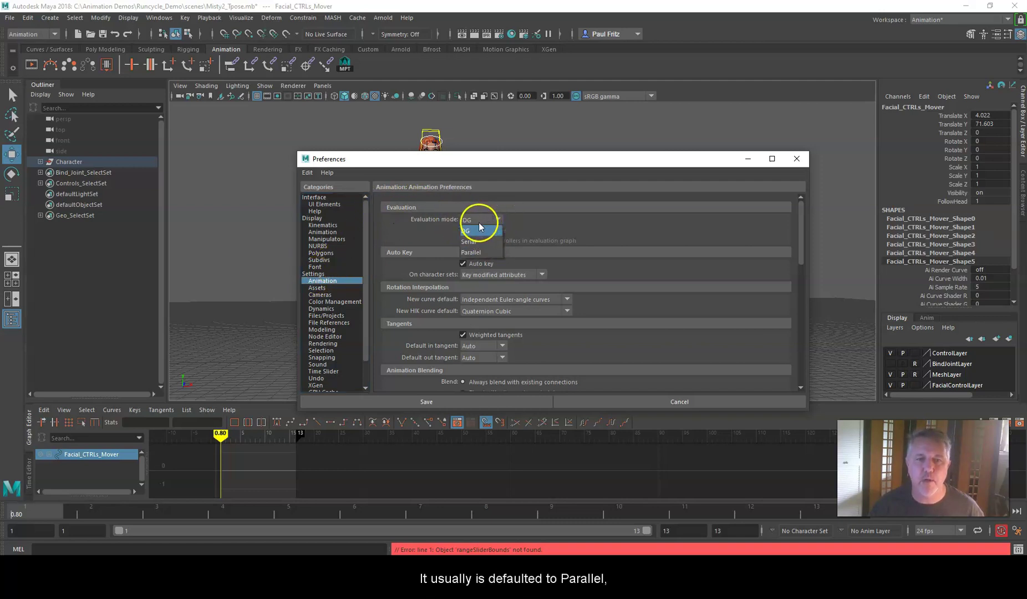
pyautogui.click(478, 227)
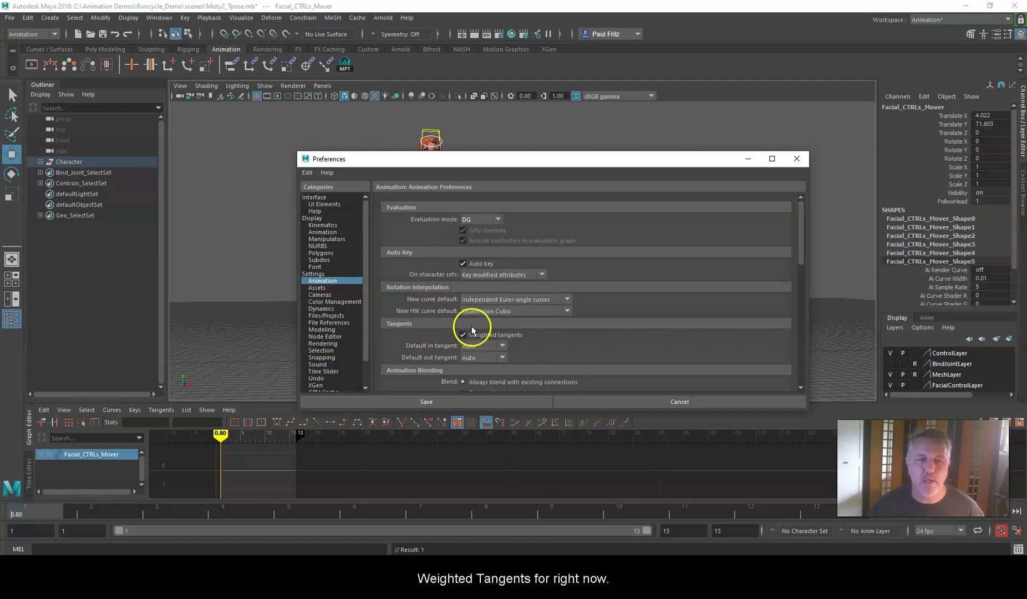
pyautogui.scroll(-3, 460, 322)
pyautogui.scroll(3, 447, 362)
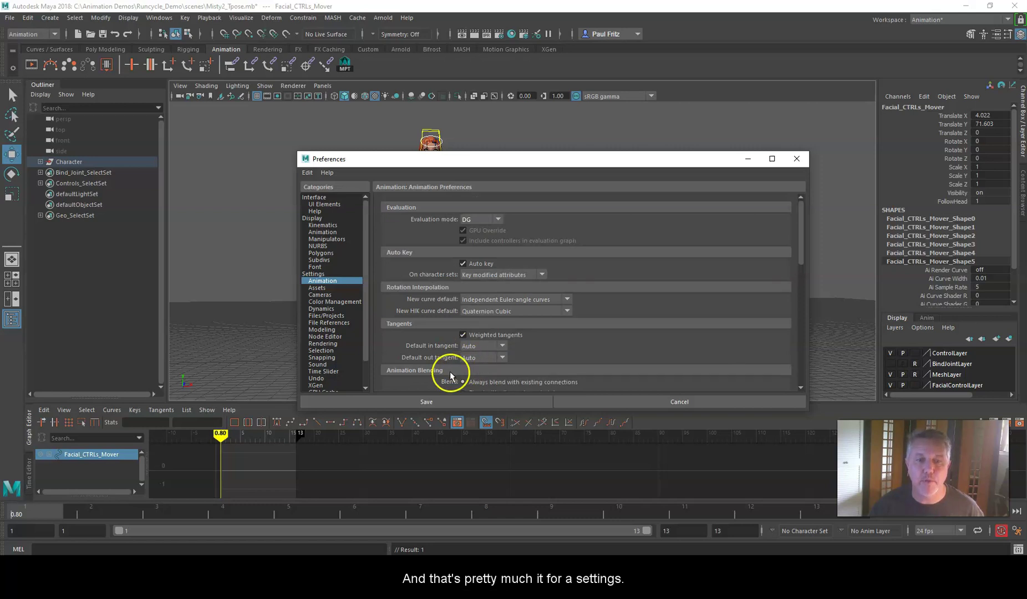
pyautogui.click(441, 402)
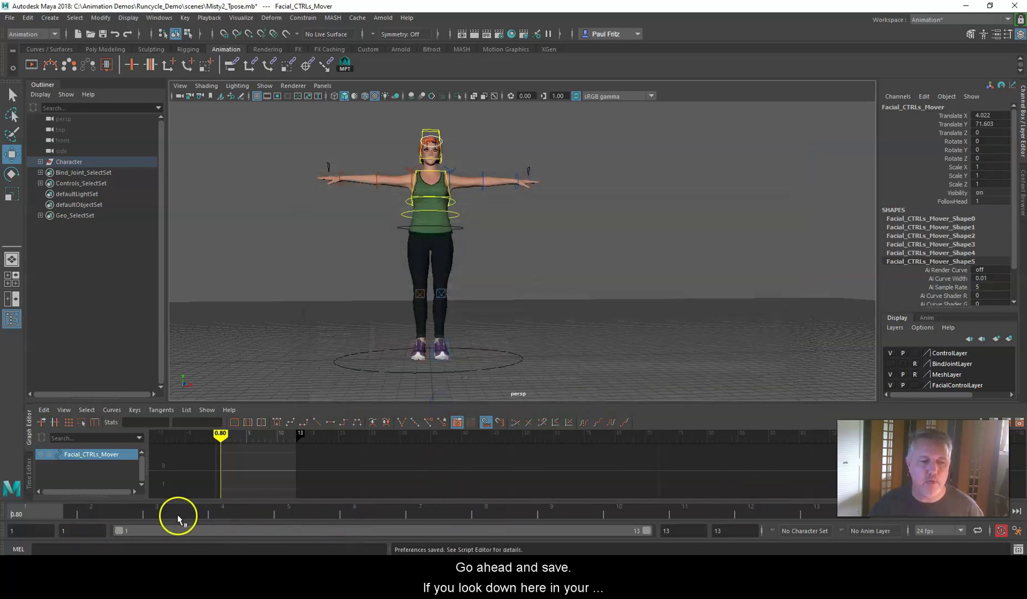
# Go to frame 1 and leave the character set list unchanged
pyautogui.click(56, 513)
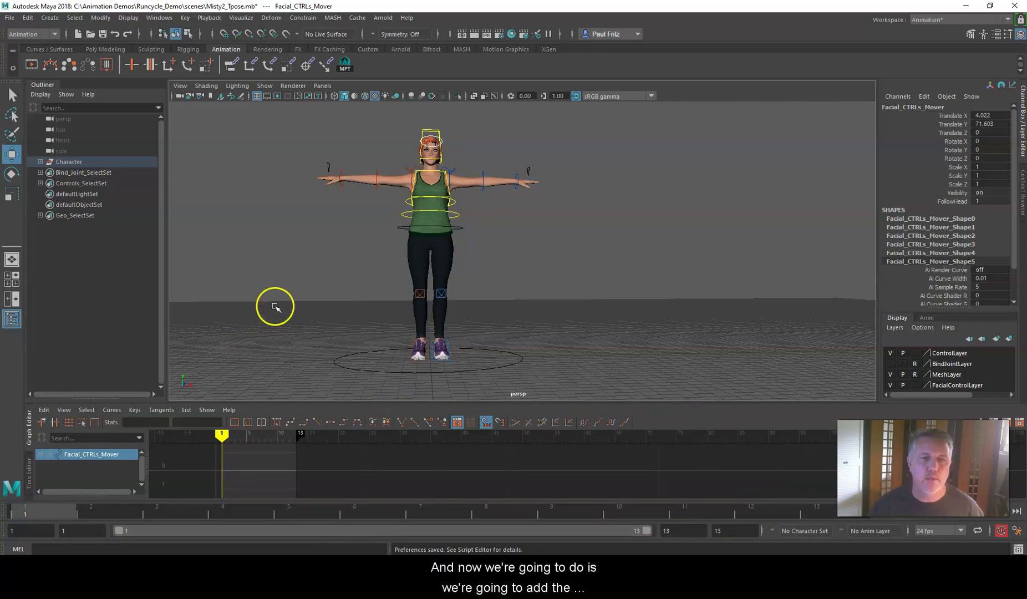
pyautogui.click(773, 531)
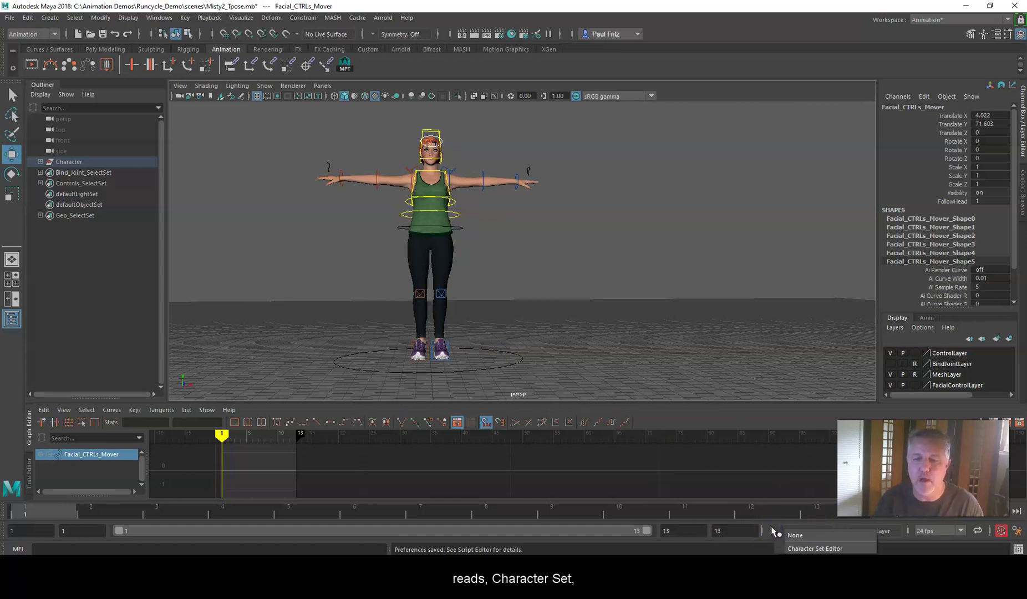
pyautogui.click(776, 292)
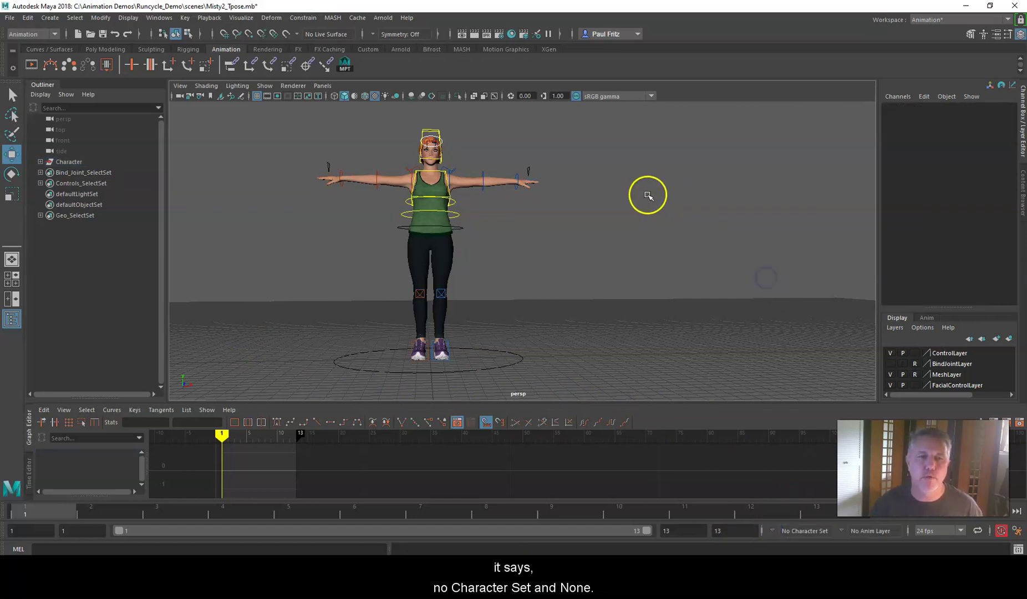
# Marquee-select all of Misty's rig controls, check the feet, and frame the selection
pyautogui.keyDown('alt'); pyautogui.moveTo(649, 190); pyautogui.dragTo(633, 215); pyautogui.keyUp('alt')
pyautogui.moveTo(306, 118); pyautogui.dragTo(563, 327)
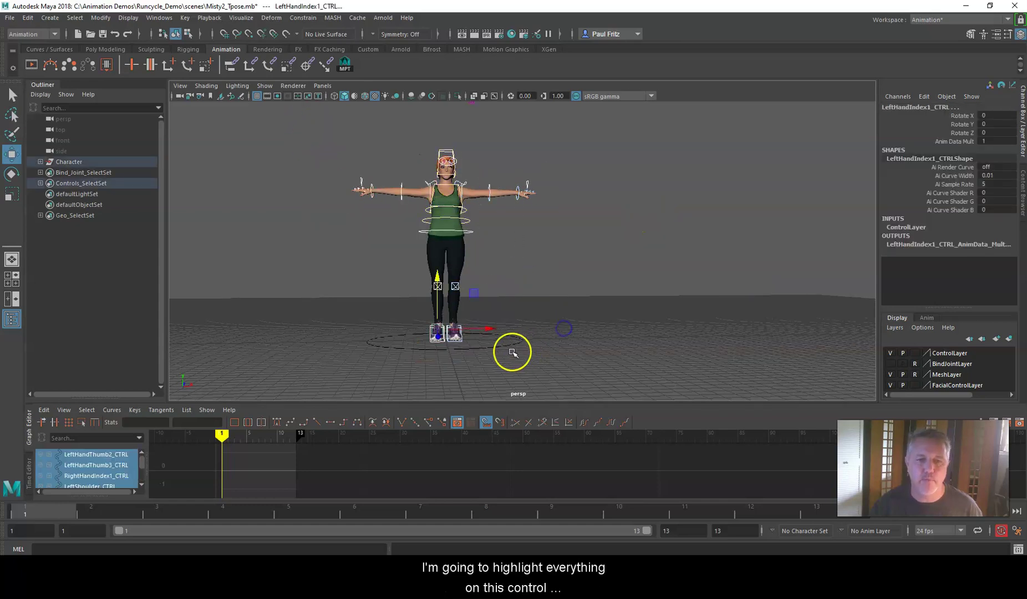
pyautogui.keyDown('alt'); pyautogui.moveTo(364, 331); pyautogui.dragTo(429, 383); pyautogui.keyUp('alt')
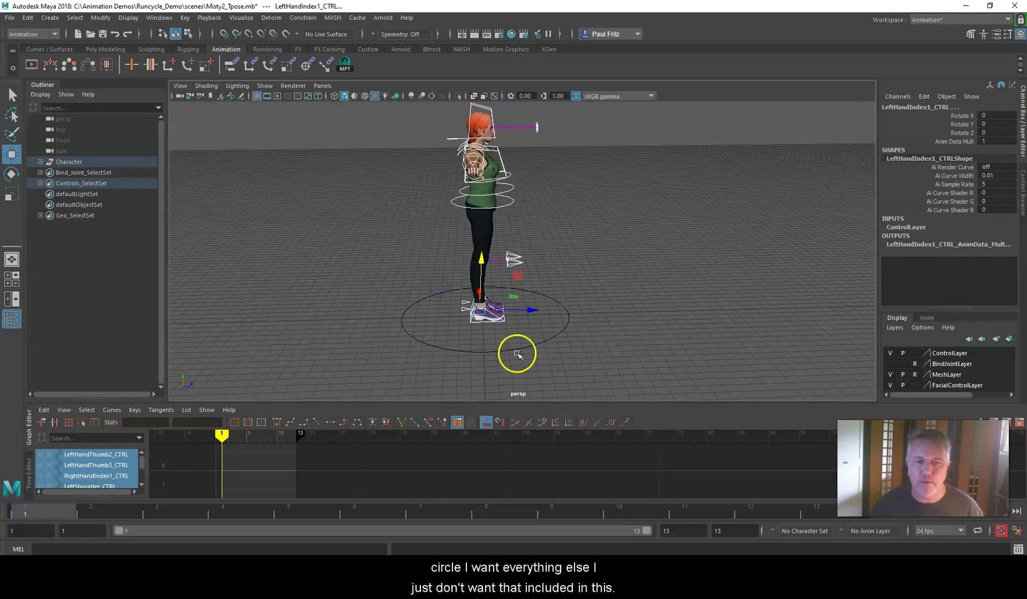
pyautogui.keyDown('alt'); pyautogui.moveTo(424, 308); pyautogui.dragTo(468, 331); pyautogui.keyUp('alt')
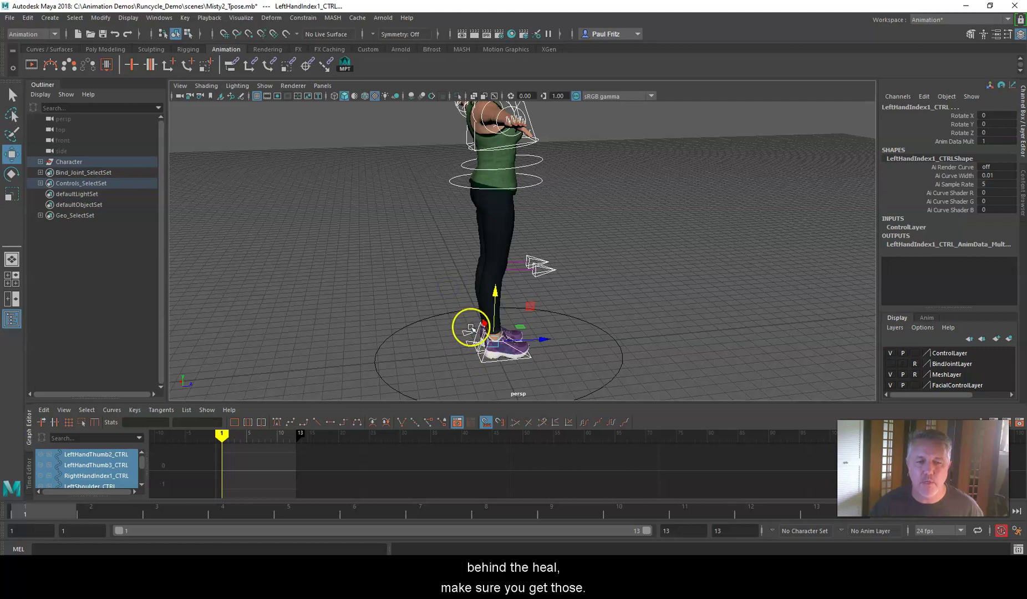
pyautogui.press('f')
pyautogui.keyDown('alt'); pyautogui.moveTo(443, 257); pyautogui.dragTo(348, 260); pyautogui.keyUp('alt')
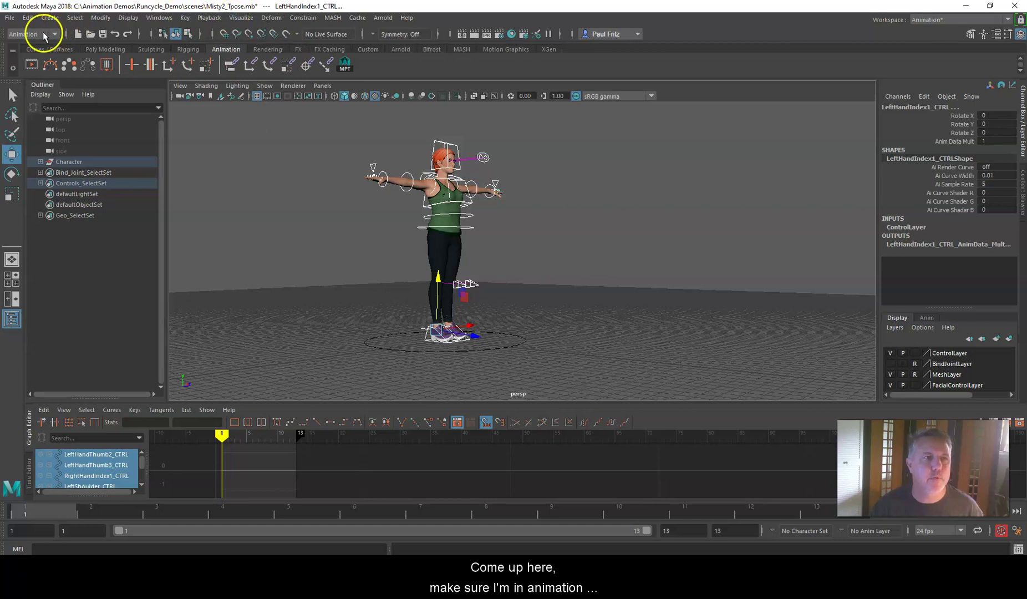
# Create a character set named Misty_All keying all keyable attributes except scale and visibility
pyautogui.click(184, 20)
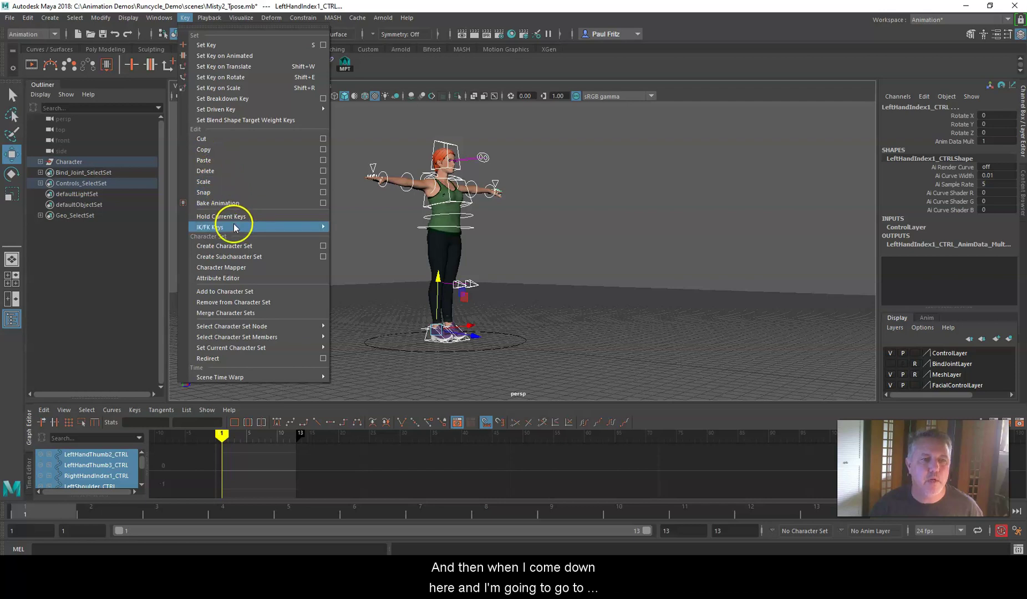
pyautogui.click(323, 245)
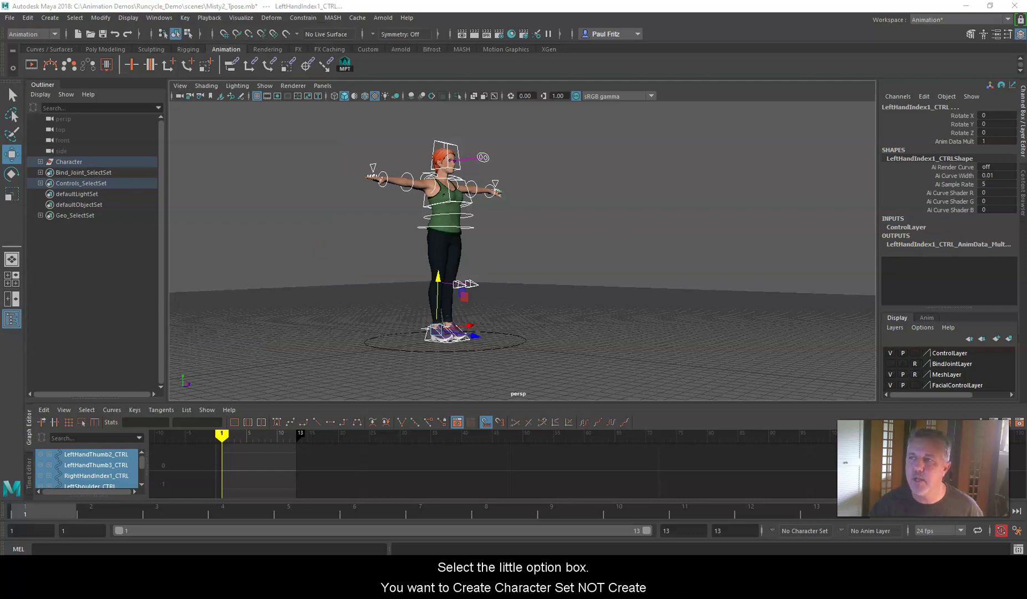
pyautogui.moveTo(459, 218); pyautogui.dragTo(390, 182)
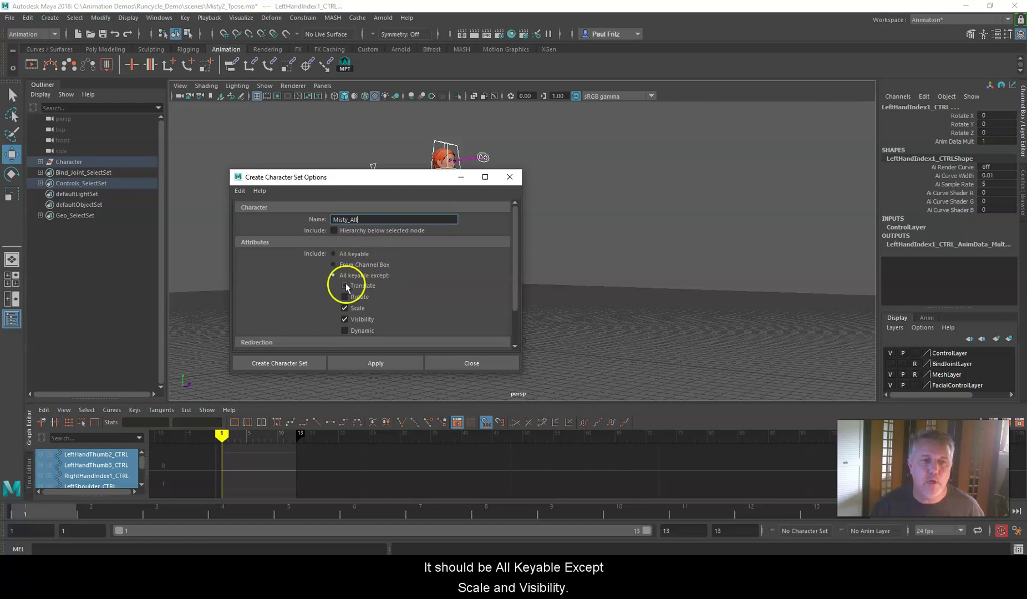
pyautogui.scroll(-2, 383, 281)
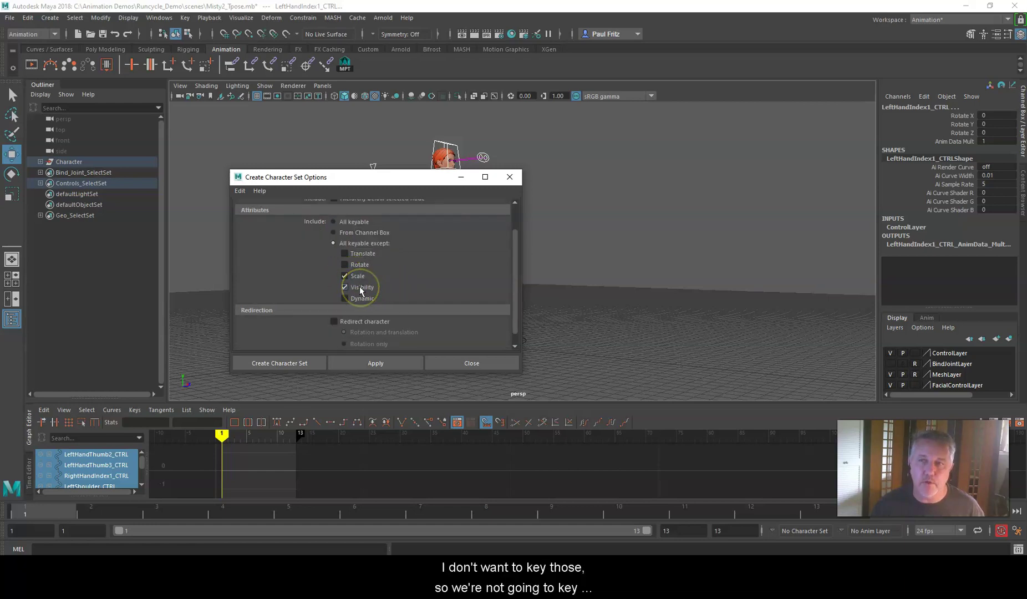
pyautogui.scroll(-1, 374, 294)
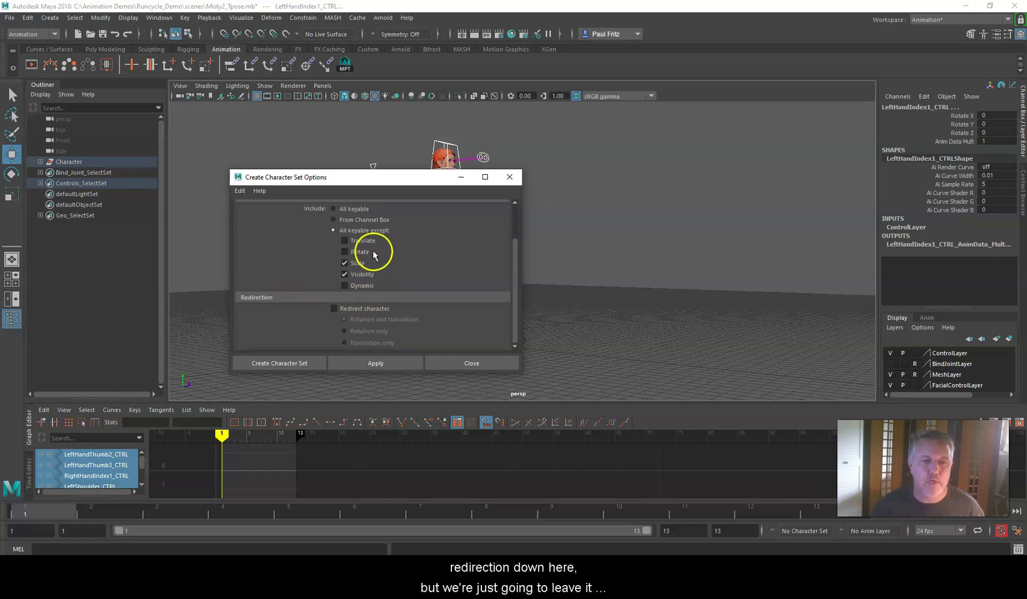
pyautogui.scroll(3, 367, 241)
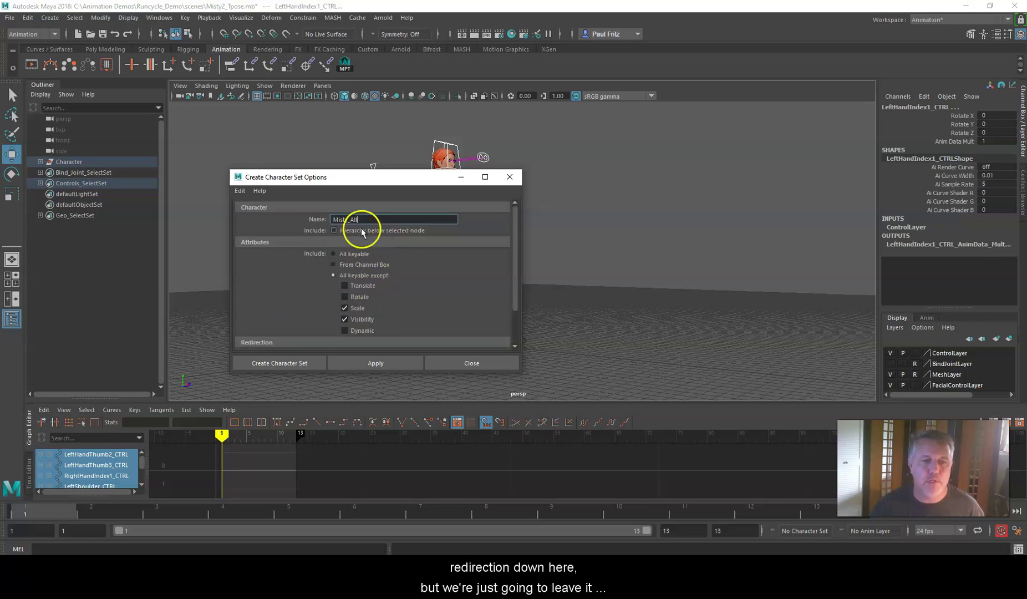
pyautogui.click(289, 363)
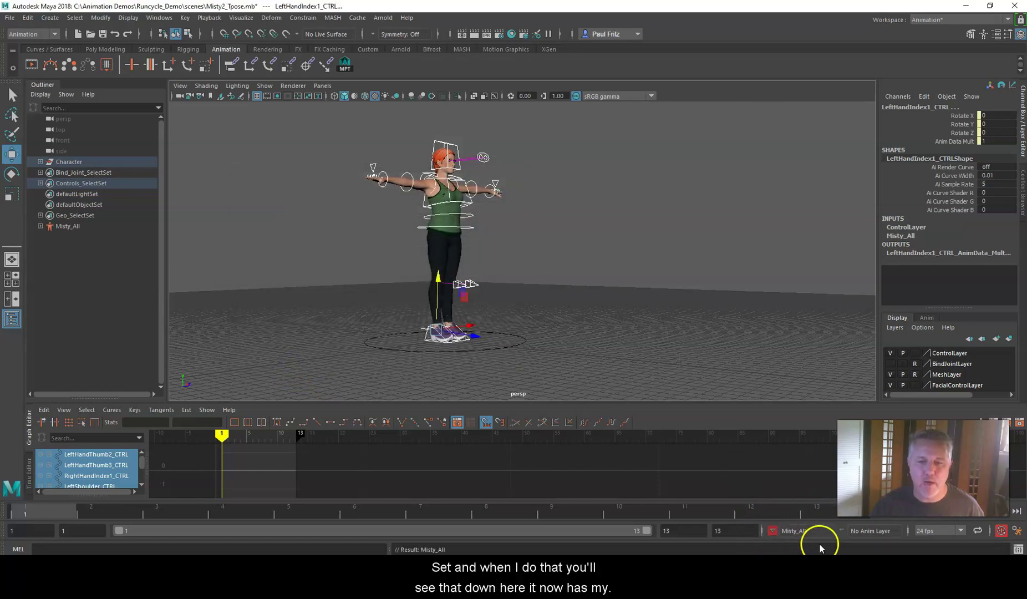
pyautogui.click(772, 529)
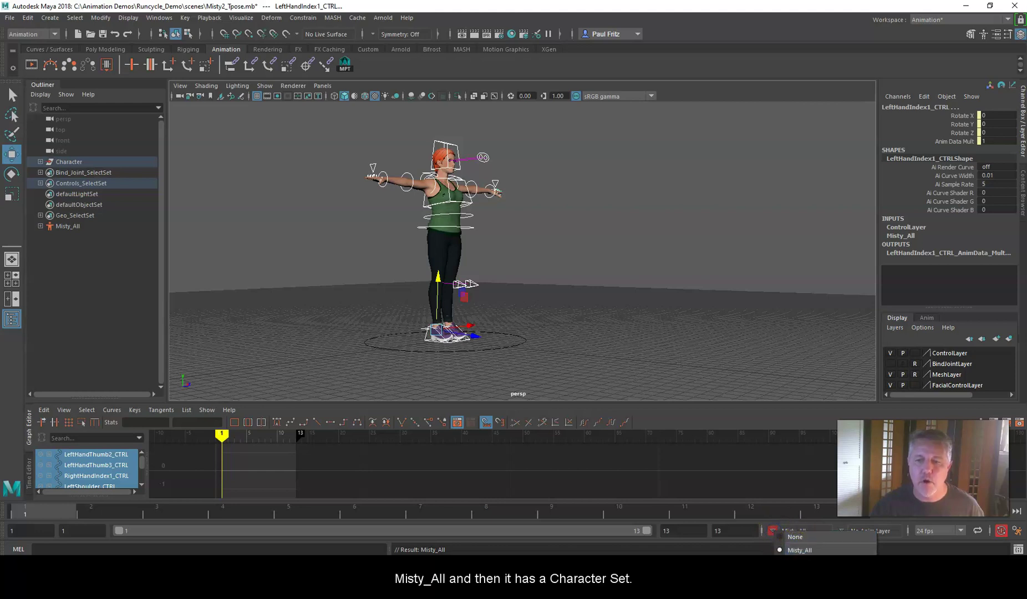
pyautogui.click(780, 536)
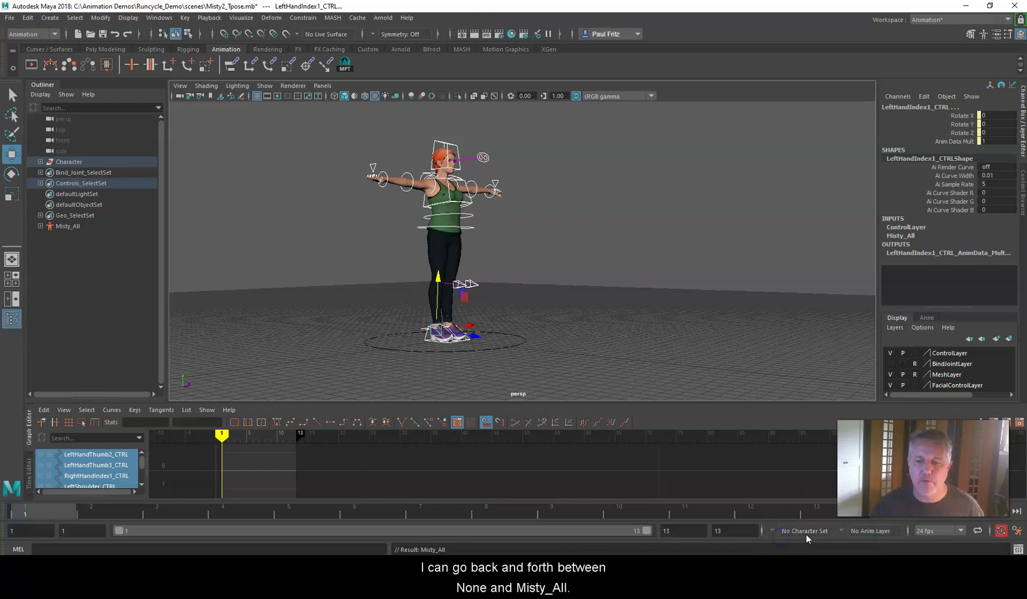
pyautogui.click(773, 531)
pyautogui.click(782, 548)
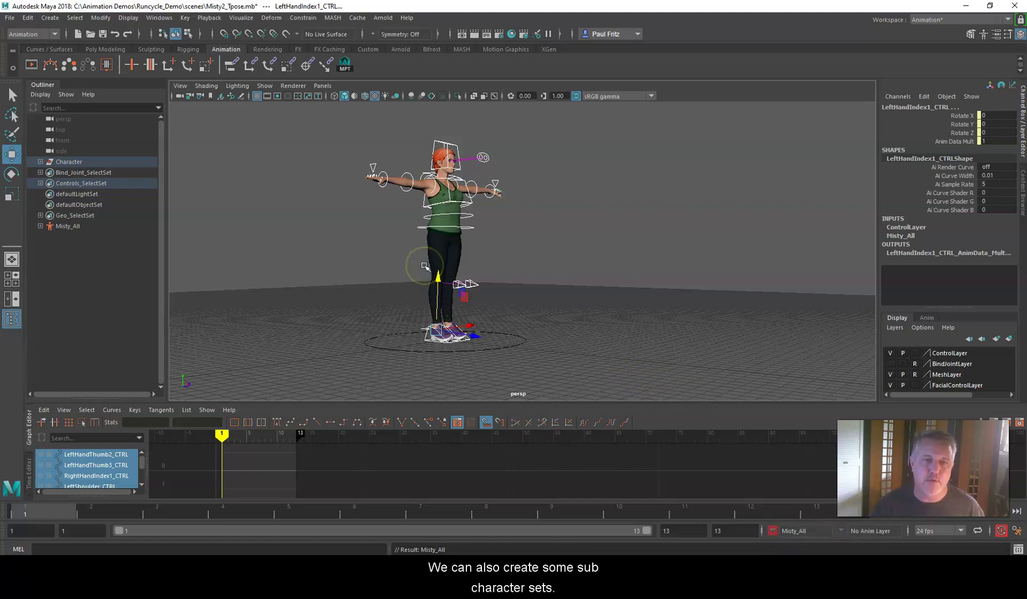
pyautogui.scroll(-2, 425, 266)
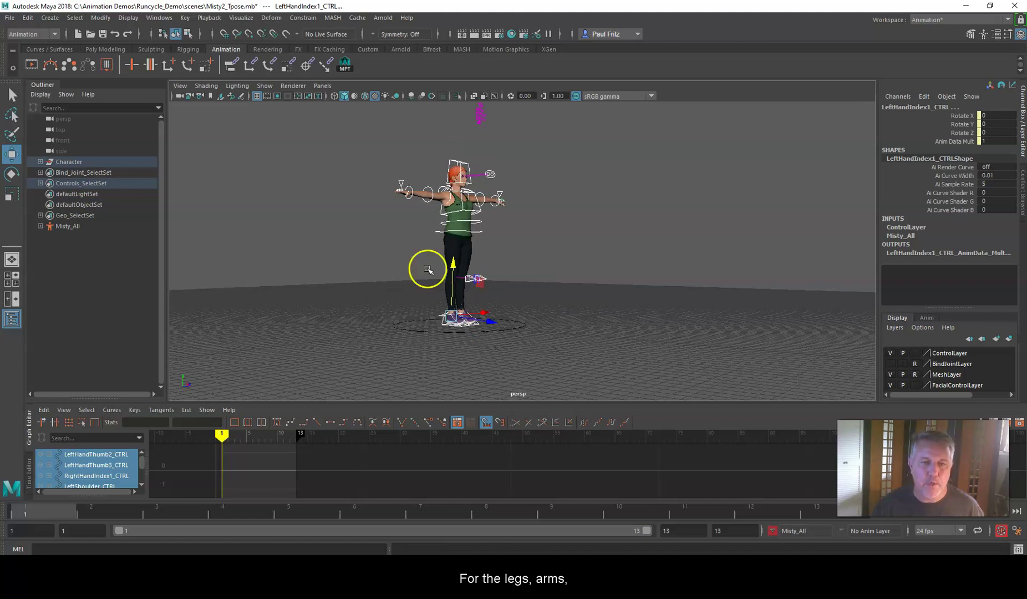
pyautogui.scroll(2, 465, 226)
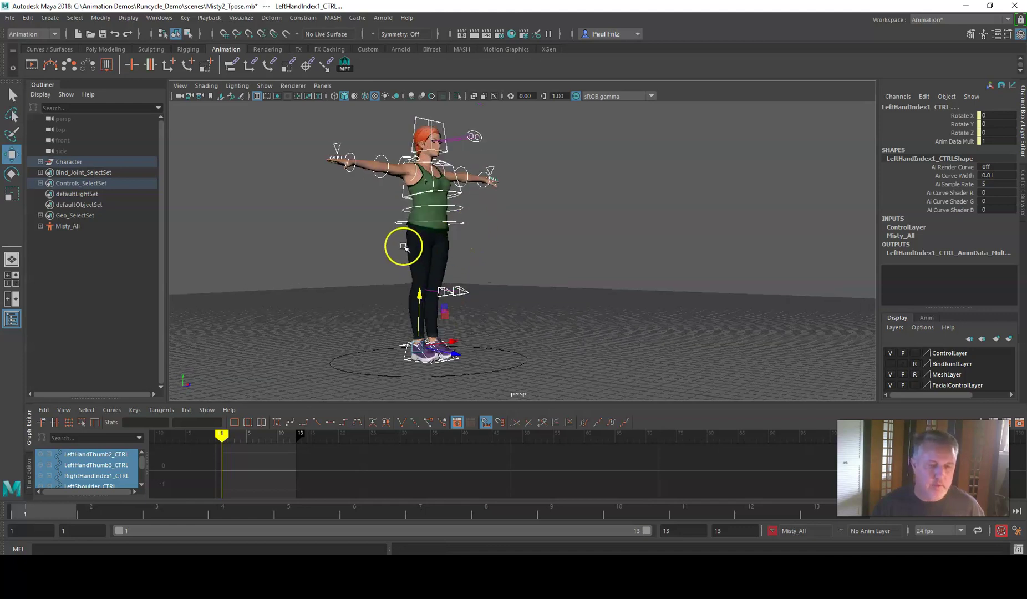
pyautogui.keyDown('alt'); pyautogui.moveTo(403, 246); pyautogui.dragTo(356, 248); pyautogui.keyUp('alt')
pyautogui.scroll(2, 358, 247)
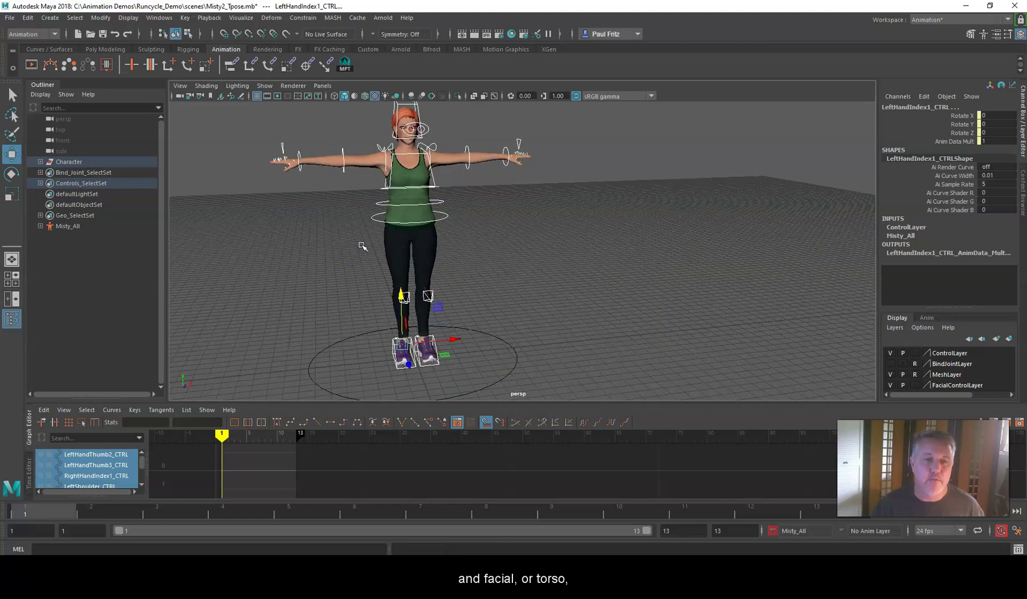
pyautogui.keyDown('alt'); pyautogui.moveTo(499, 232); pyautogui.dragTo(491, 246); pyautogui.keyUp('alt')
pyautogui.click(492, 246)
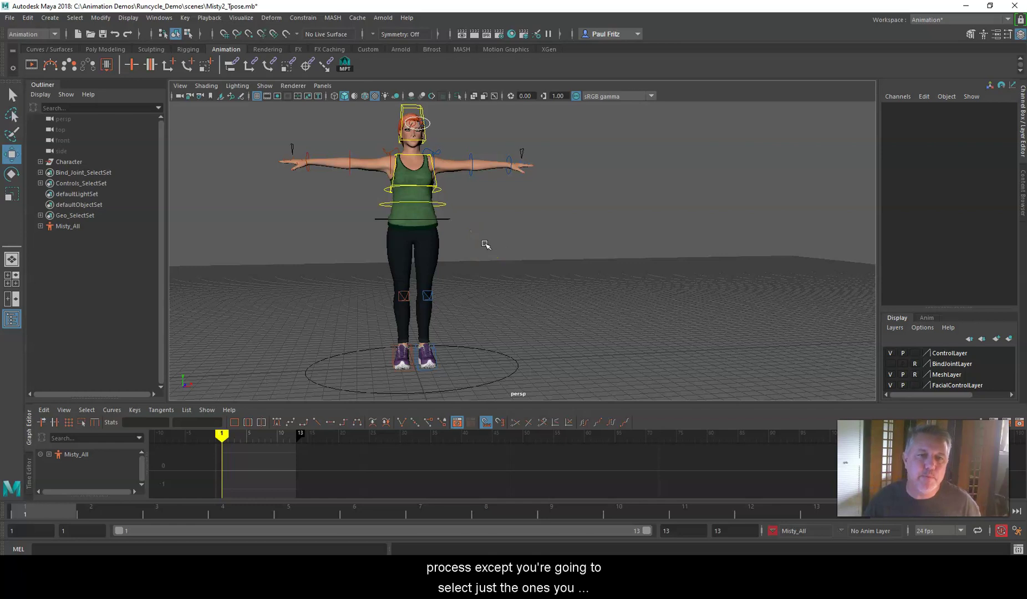
# Select Root_CTRL, then add Spine_CTRL, Spine1_CTRL and Spine2_CTRL to the selection
pyautogui.scroll(-2, 463, 232)
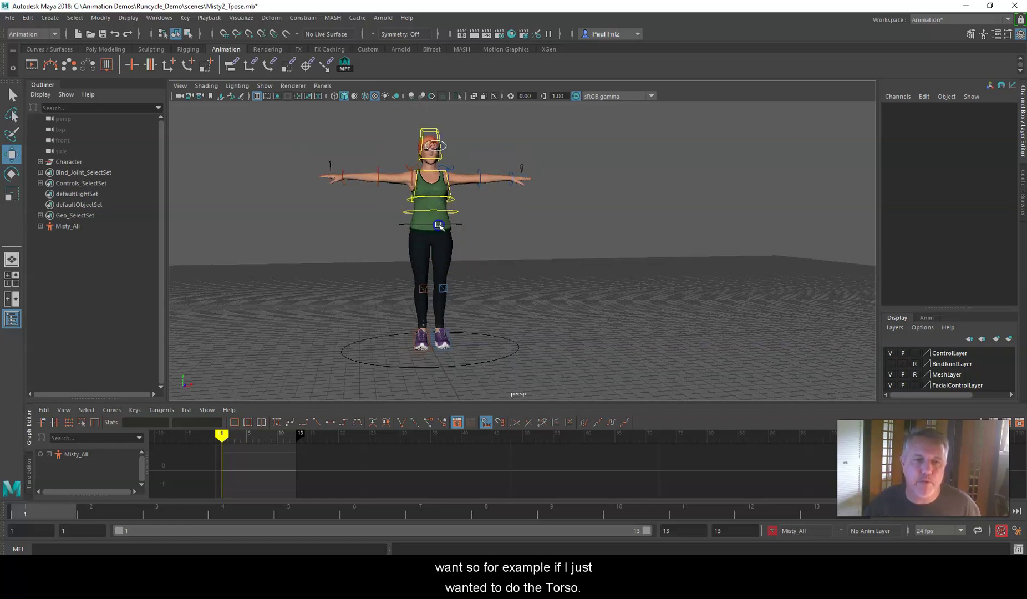
pyautogui.click(438, 225)
pyautogui.scroll(3, 515, 219)
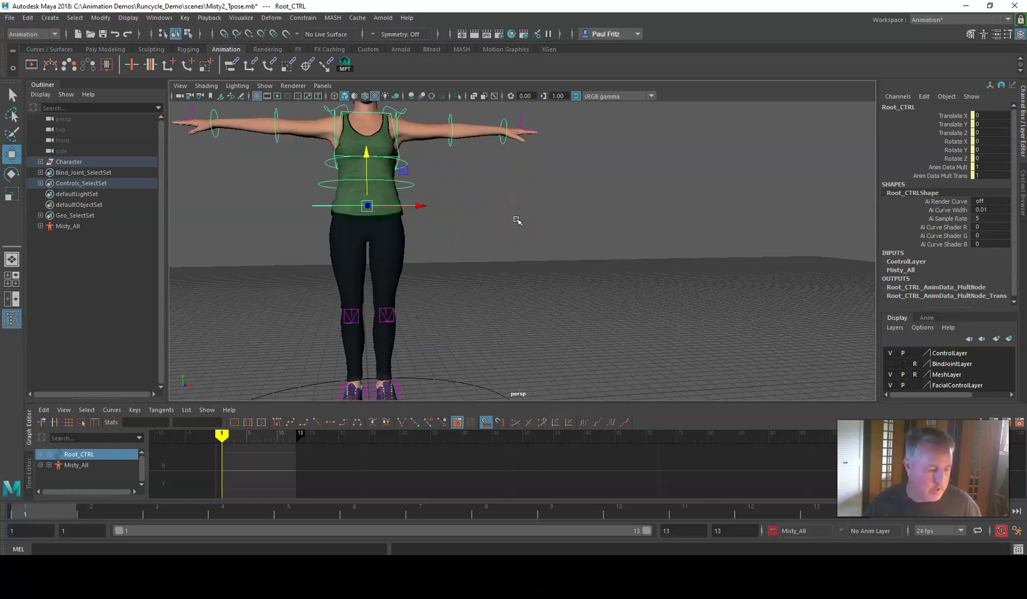
pyautogui.scroll(-3, 516, 221)
pyautogui.scroll(3, 415, 256)
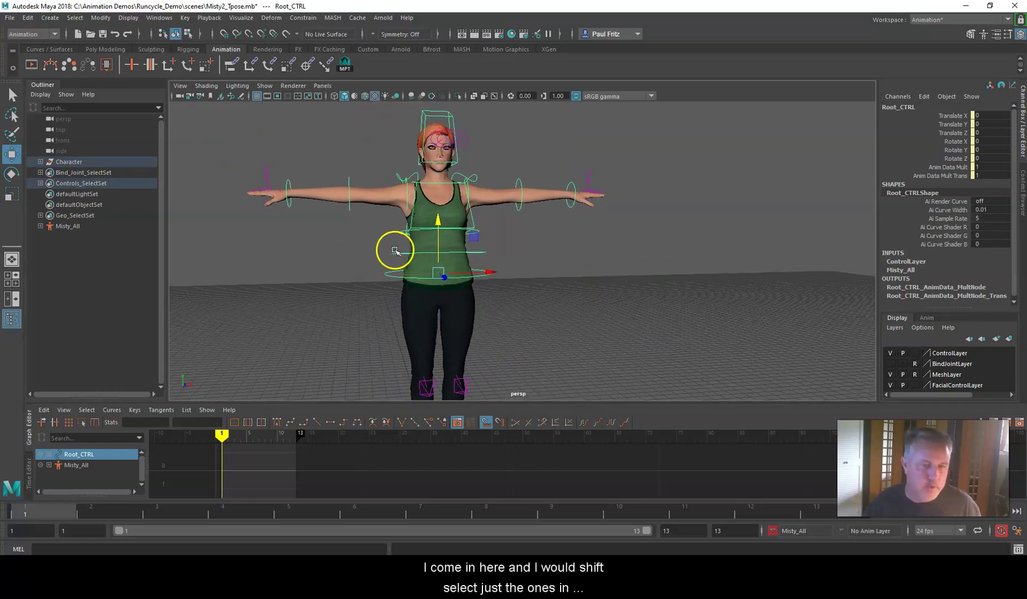
pyautogui.keyDown('shift'); pyautogui.click(405, 250); pyautogui.keyUp('shift')
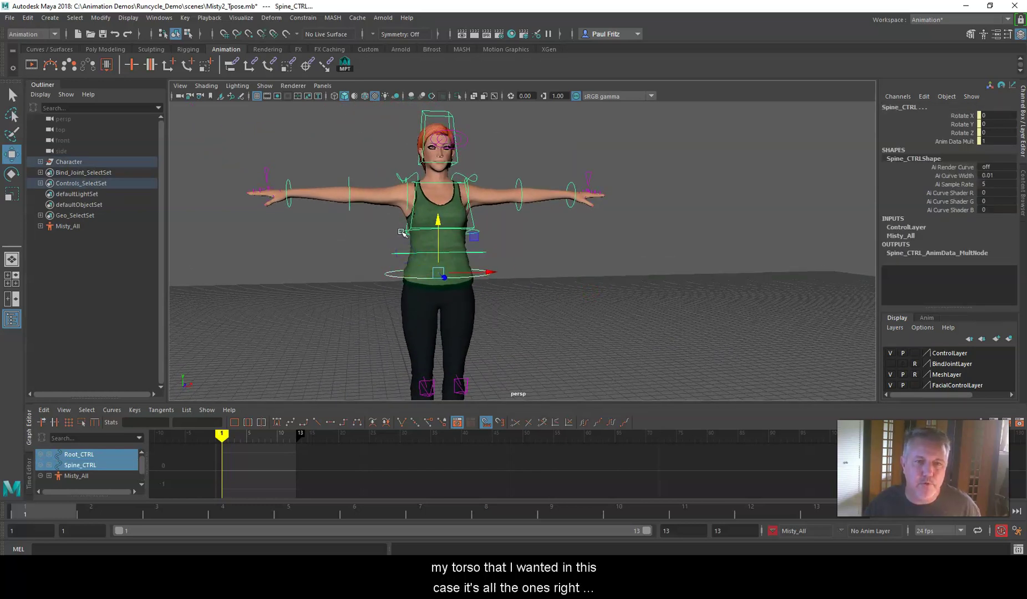
pyautogui.keyDown('shift'); pyautogui.click(402, 228); pyautogui.keyUp('shift')
pyautogui.keyDown('shift'); pyautogui.click(411, 213); pyautogui.keyUp('shift')
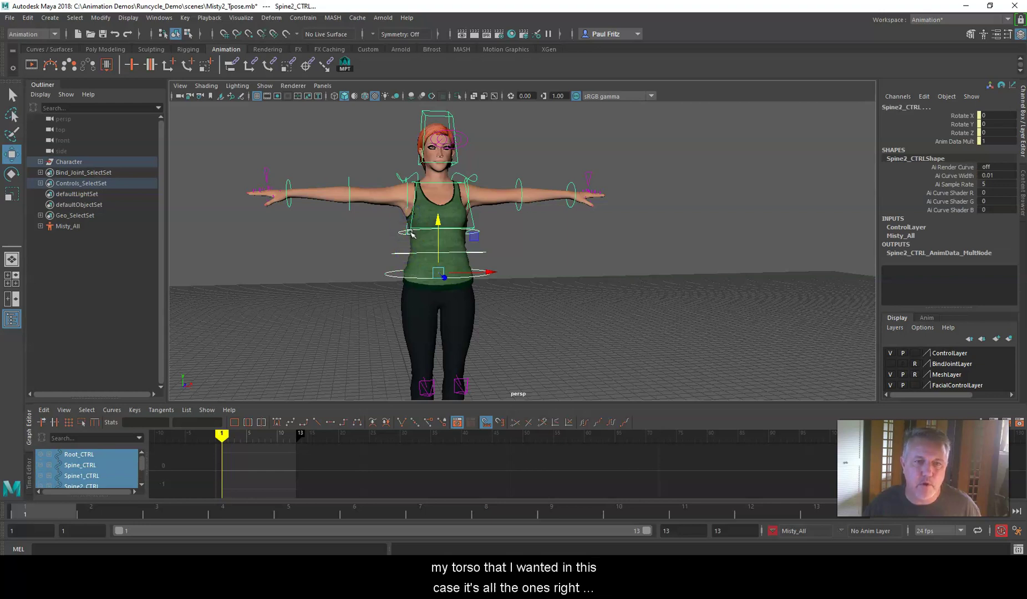
pyautogui.keyDown('shift'); pyautogui.click(472, 212); pyautogui.keyUp('shift')
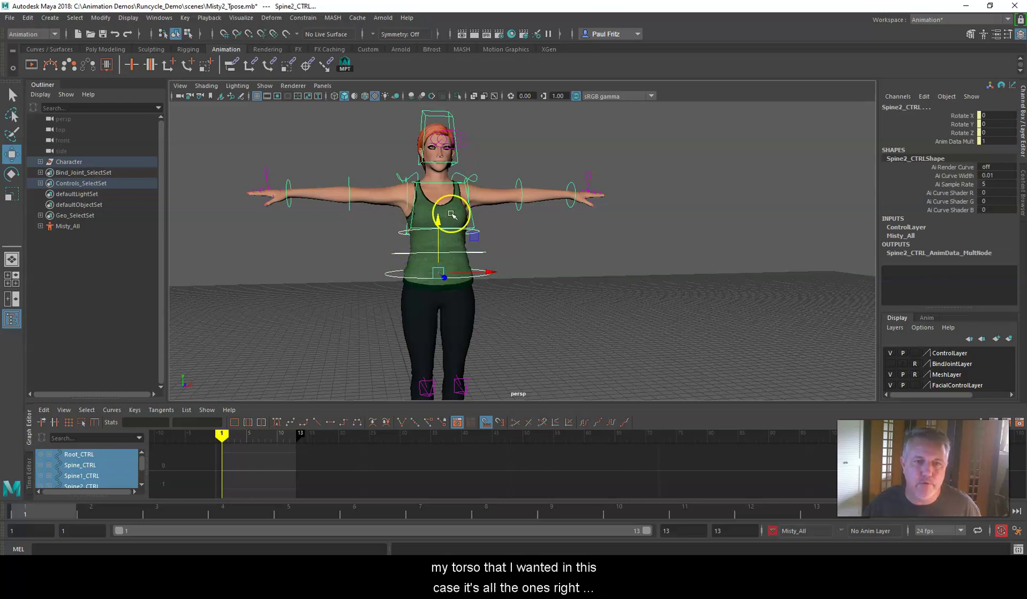
# Create a subcharacter set named Torso, replacing the default R_Leg name
pyautogui.click(185, 17)
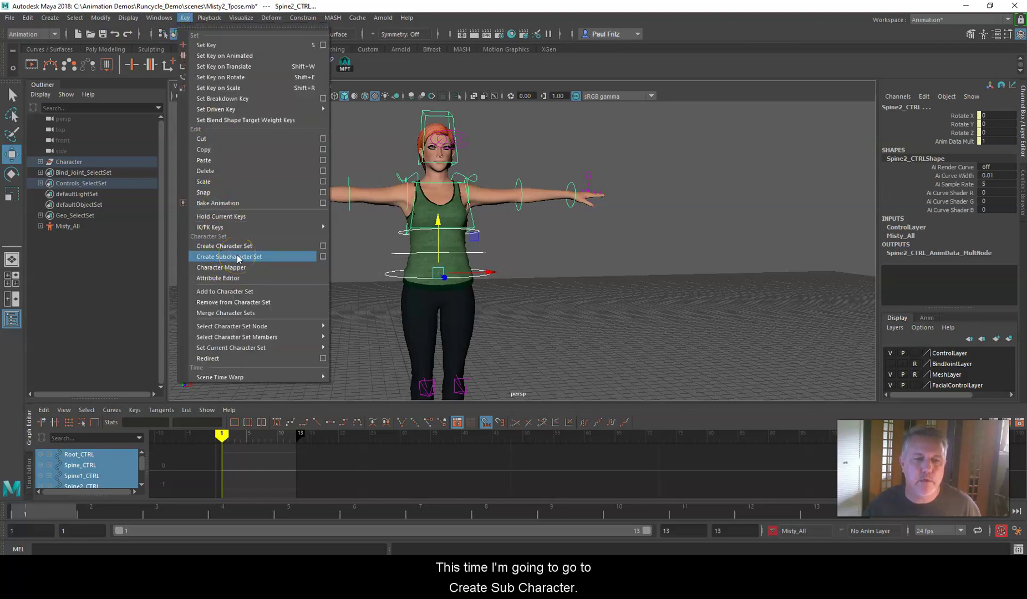
pyautogui.click(322, 256)
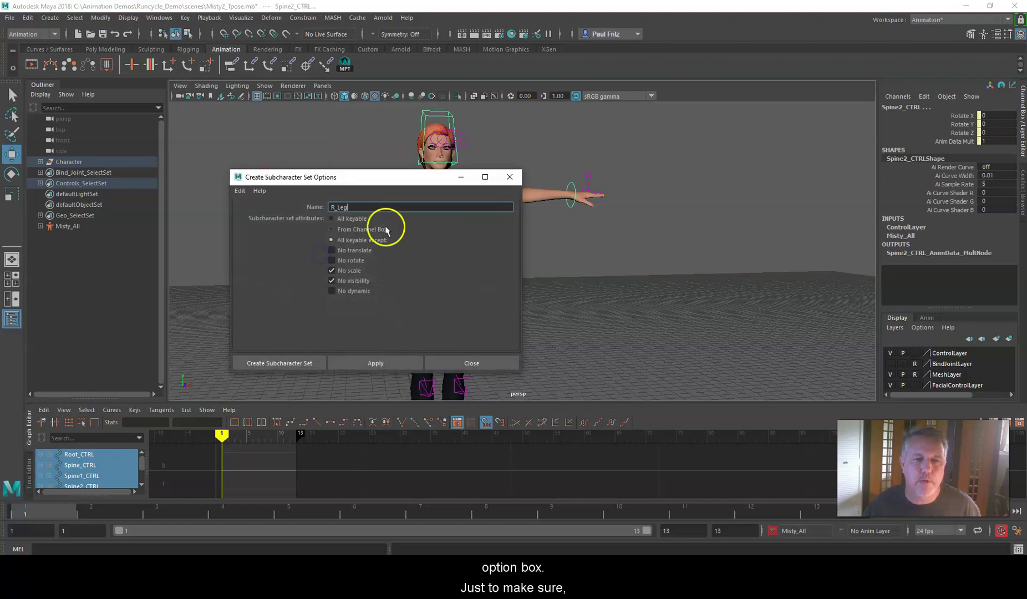
pyautogui.doubleClick(359, 206)
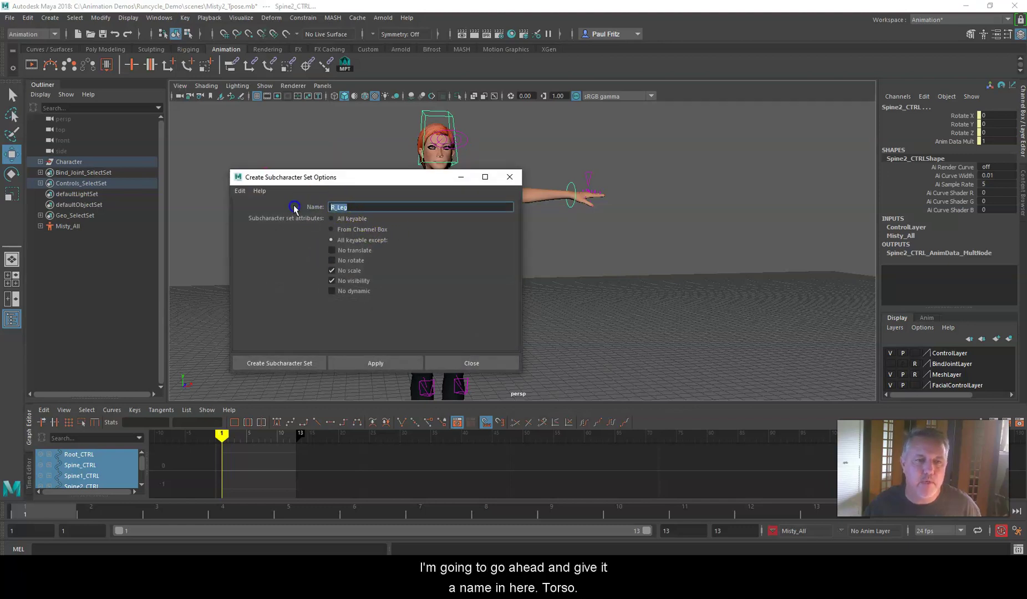
pyautogui.write('Torsso')
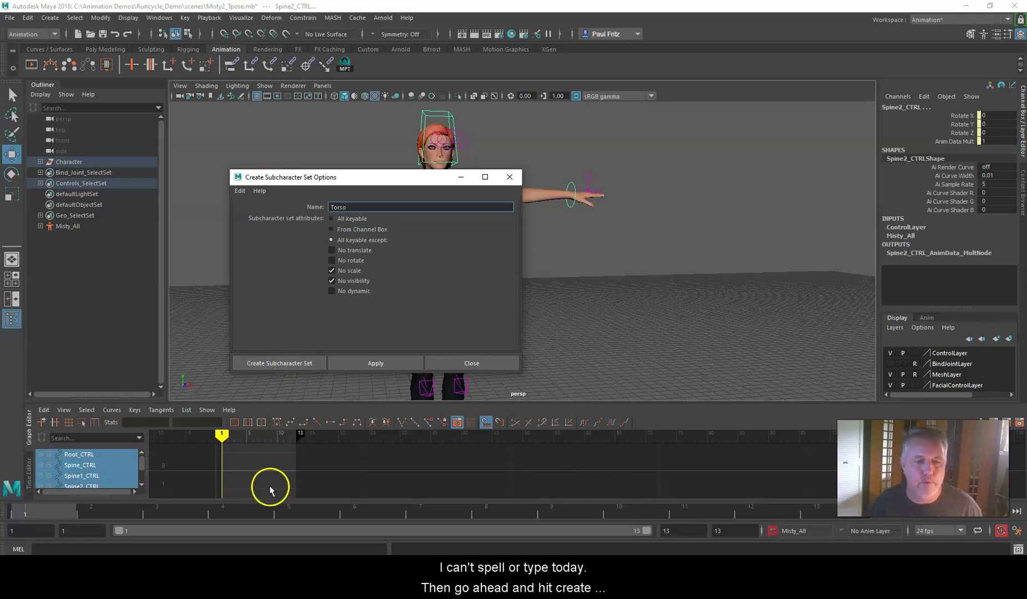
pyautogui.click(295, 361)
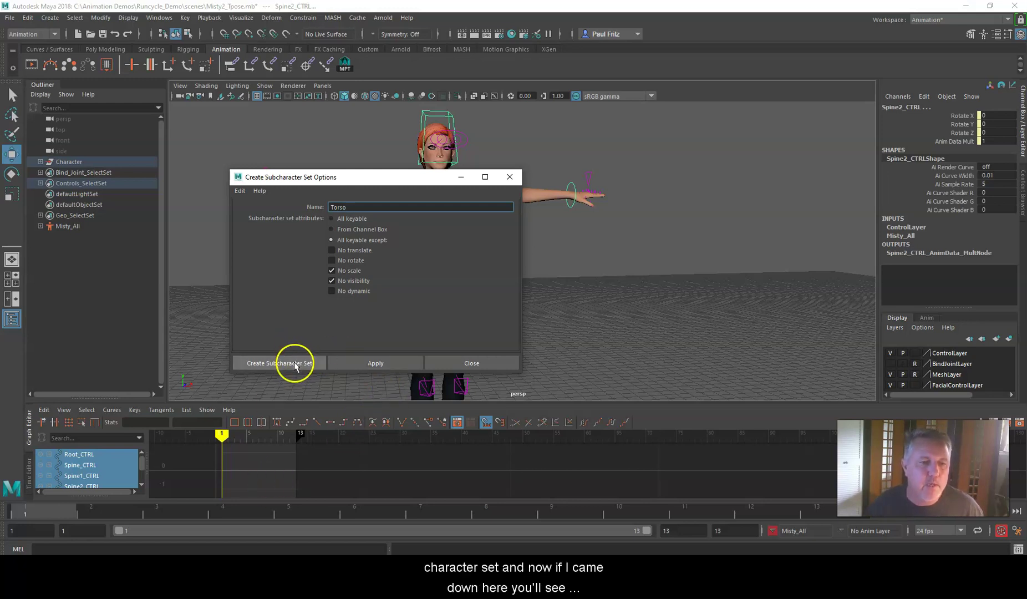
pyautogui.click(287, 364)
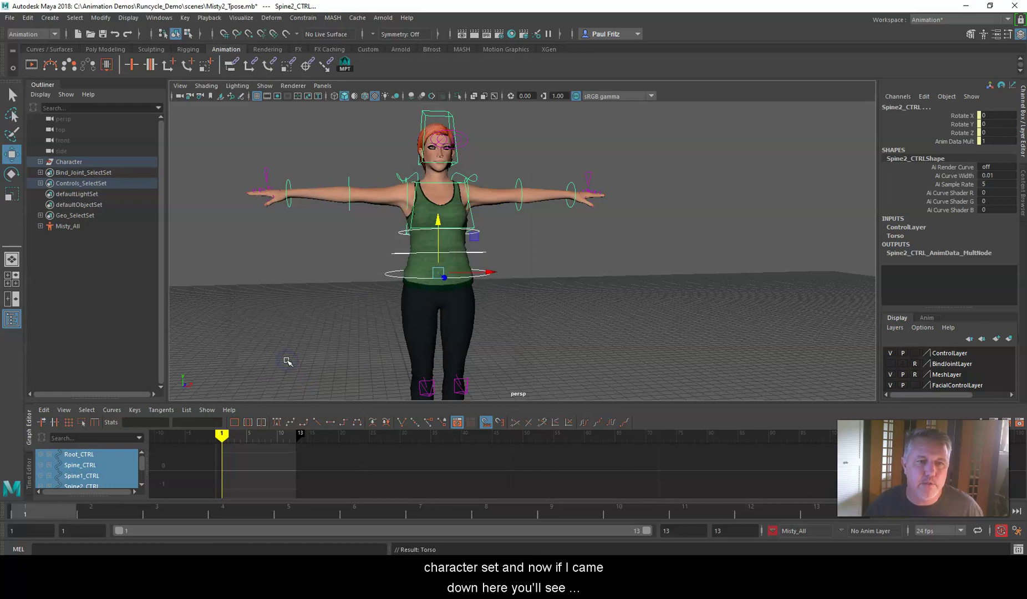
# Check the character set list, deselect the controls, and orbit to face Misty
pyautogui.click(773, 531)
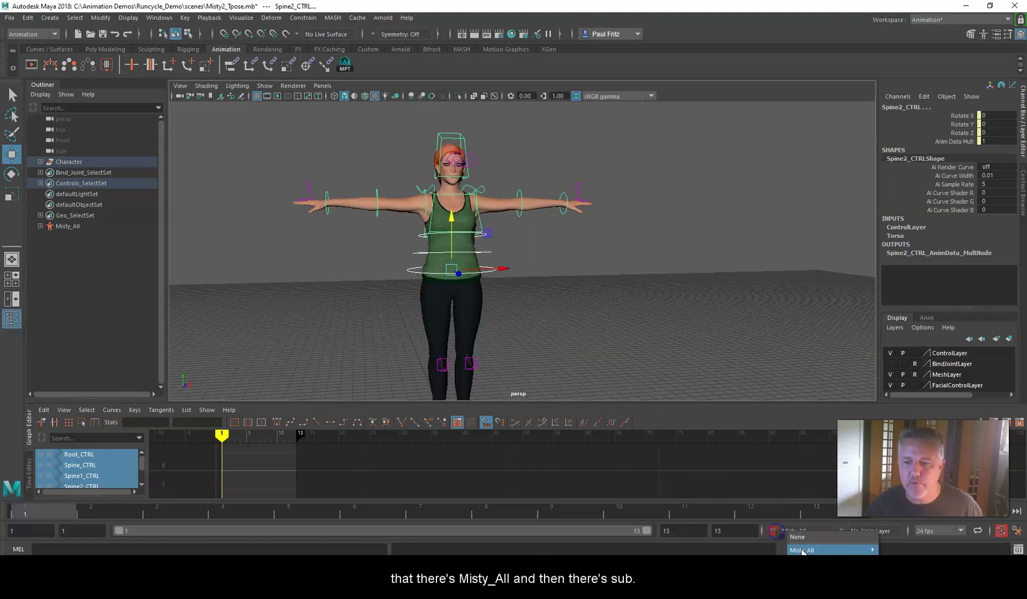
pyautogui.moveTo(802, 549)
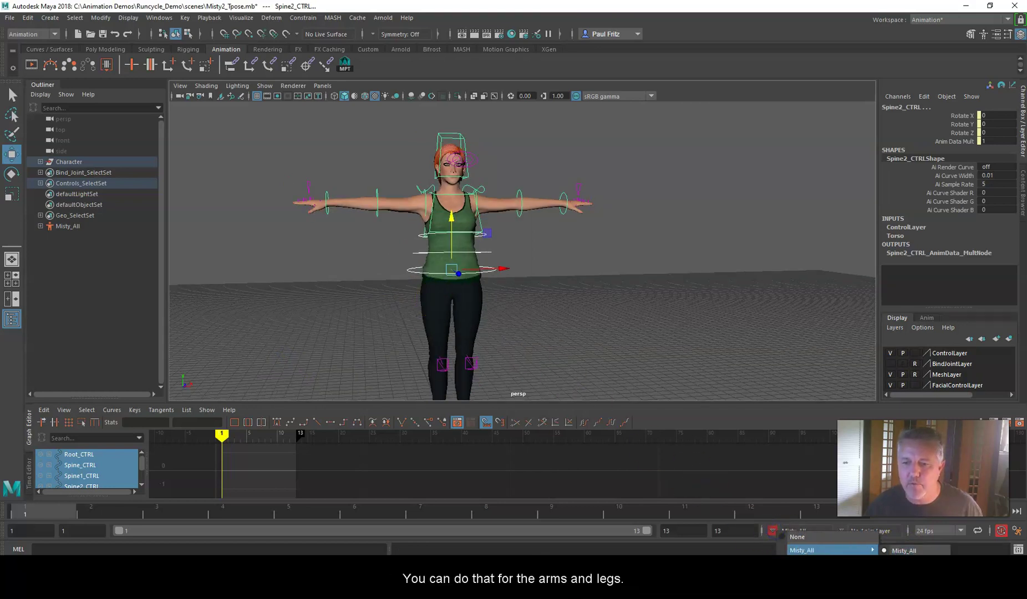
pyautogui.click(904, 550)
pyautogui.click(607, 340)
pyautogui.scroll(-4, 468, 299)
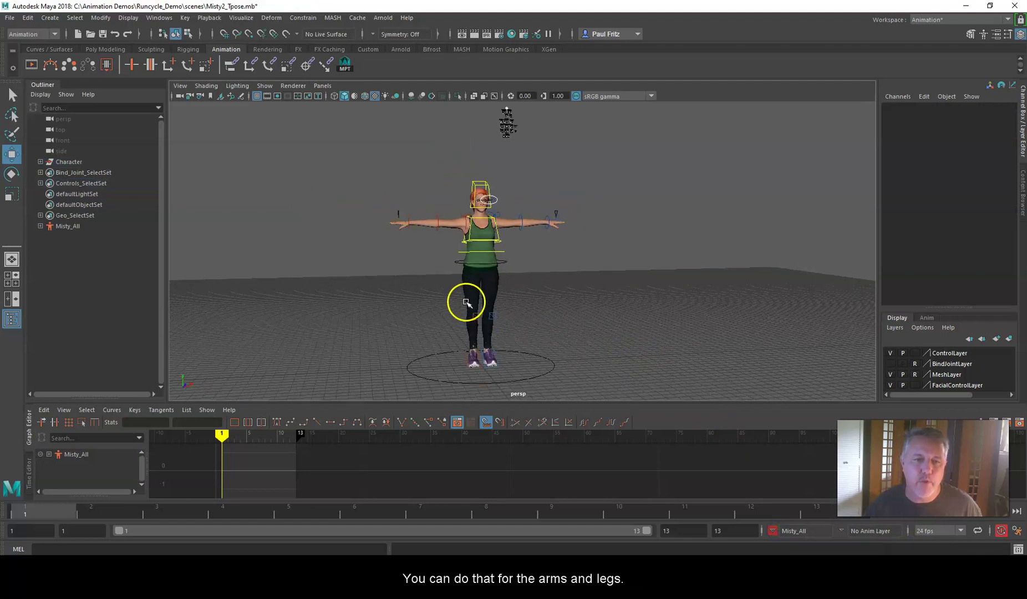
pyautogui.keyDown('alt'); pyautogui.moveTo(452, 300); pyautogui.dragTo(346, 243); pyautogui.keyUp('alt')
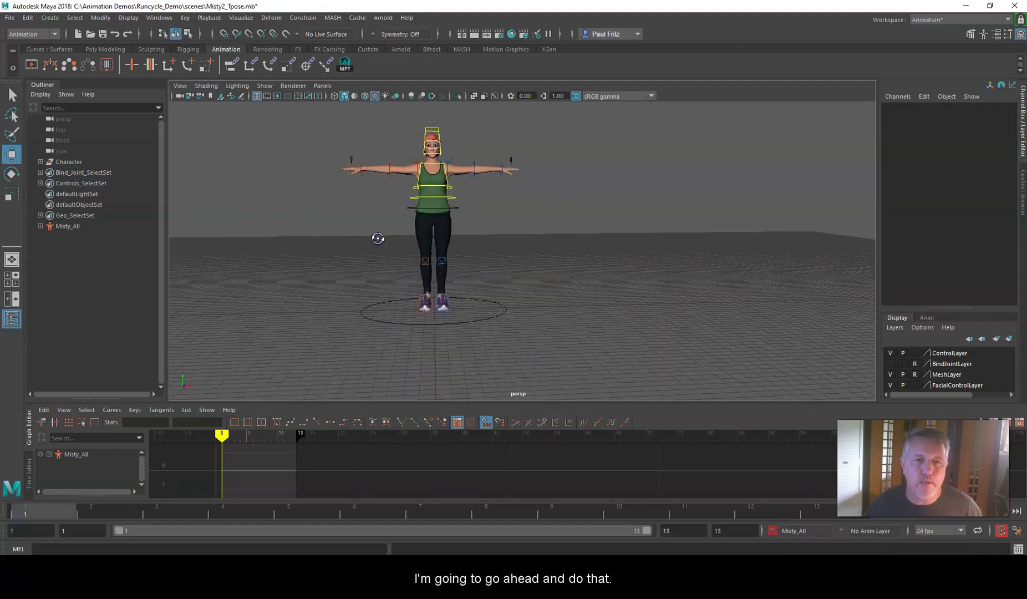
pyautogui.moveTo(212, 274); pyautogui.dragTo(271, 241)
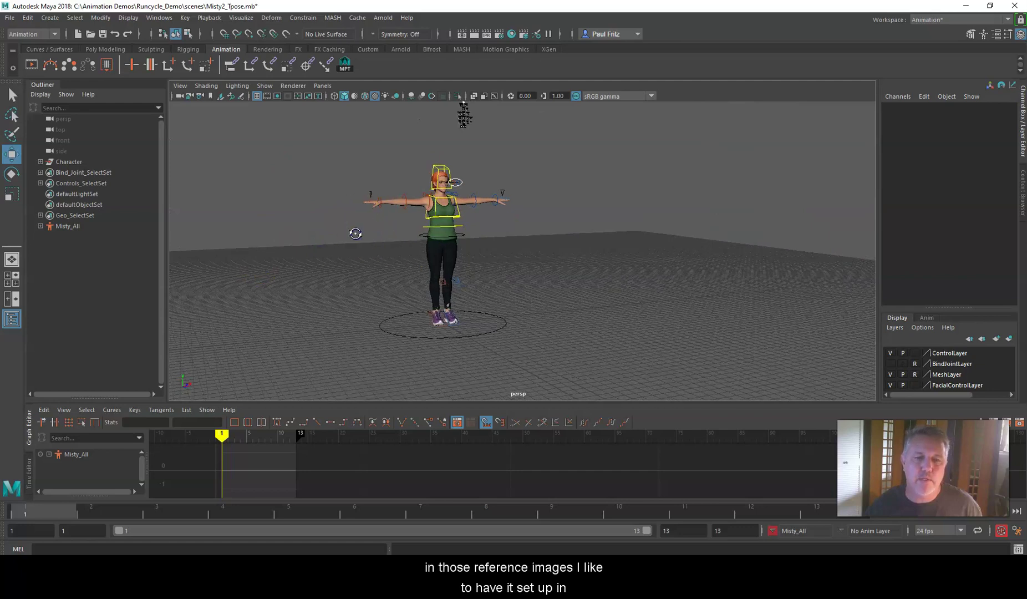
pyautogui.keyDown('alt'); pyautogui.moveTo(355, 229); pyautogui.dragTo(335, 229); pyautogui.keyUp('alt')
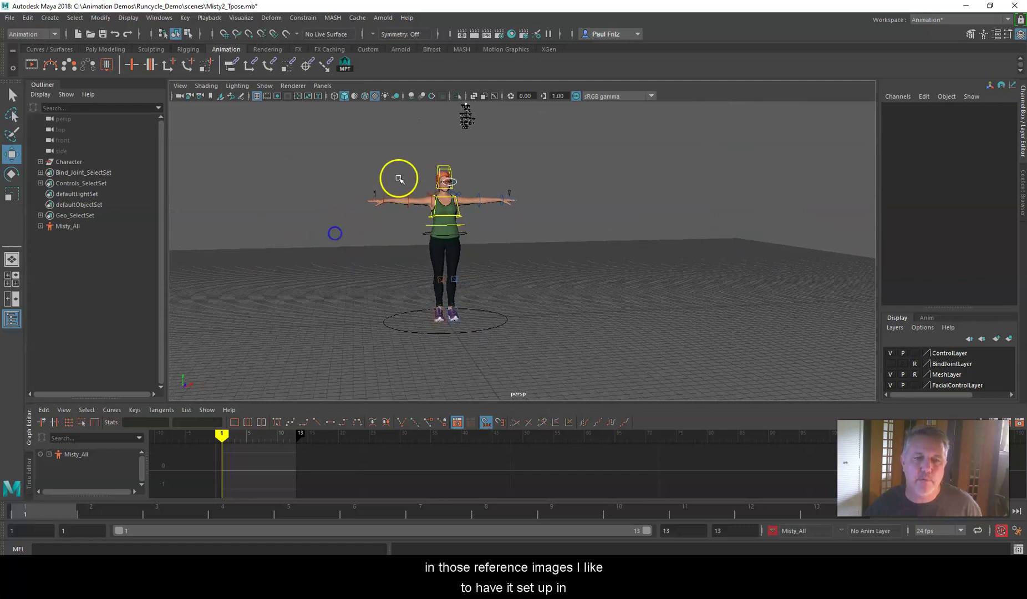
# Switch to a two-pane layout and show the framed front view with textures
pyautogui.click(11, 300)
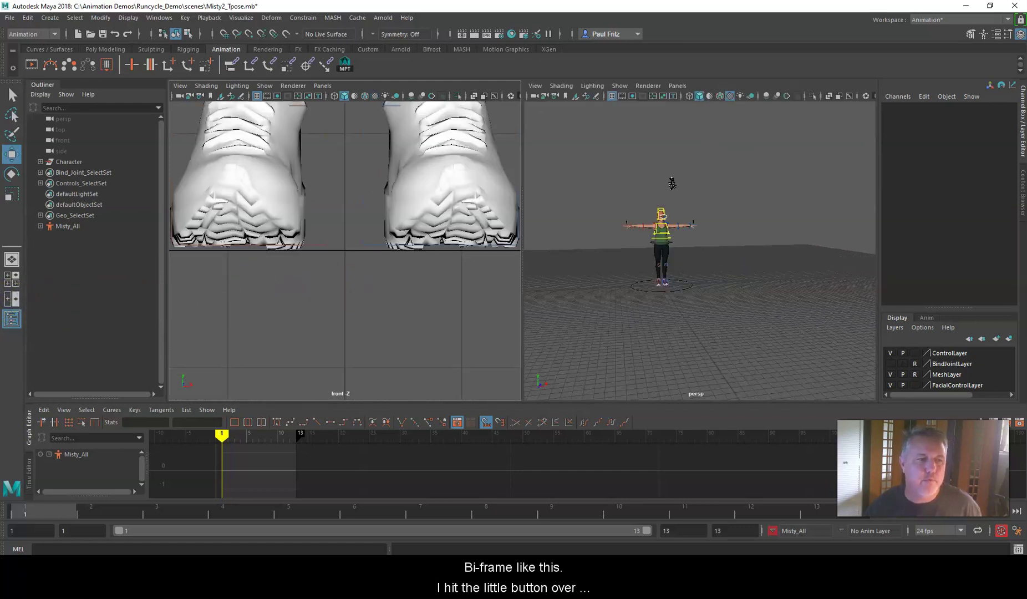
pyautogui.click(322, 86)
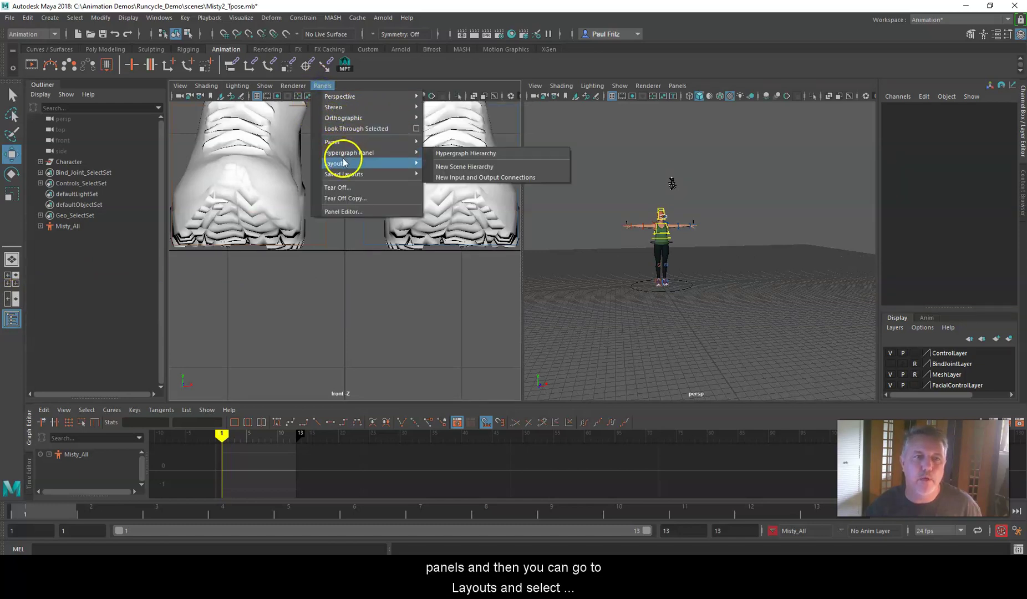
pyautogui.moveTo(339, 165)
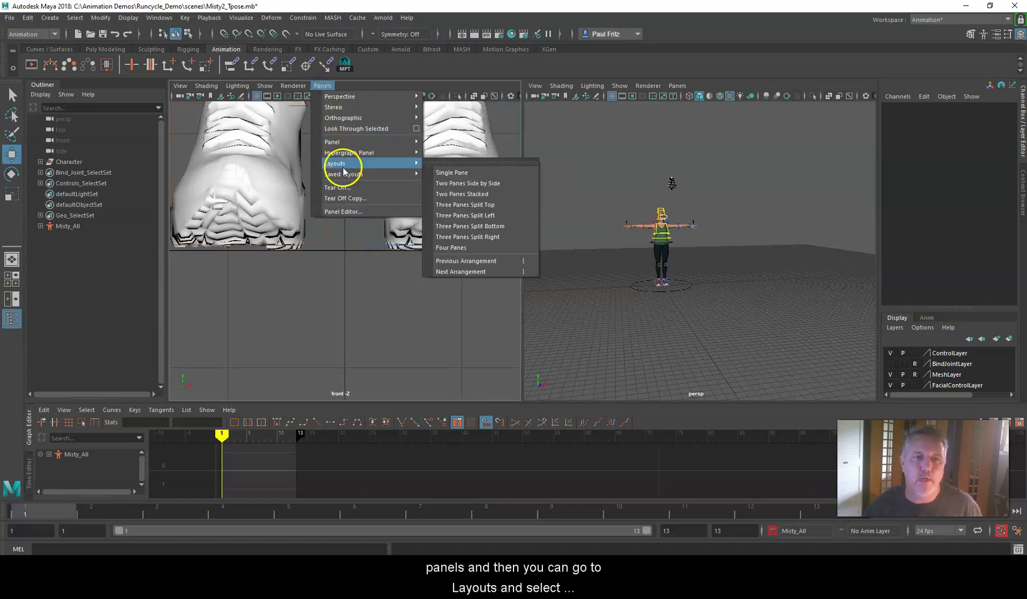
pyautogui.click(378, 282)
pyautogui.scroll(-6, 374, 248)
pyautogui.scroll(-8, 413, 245)
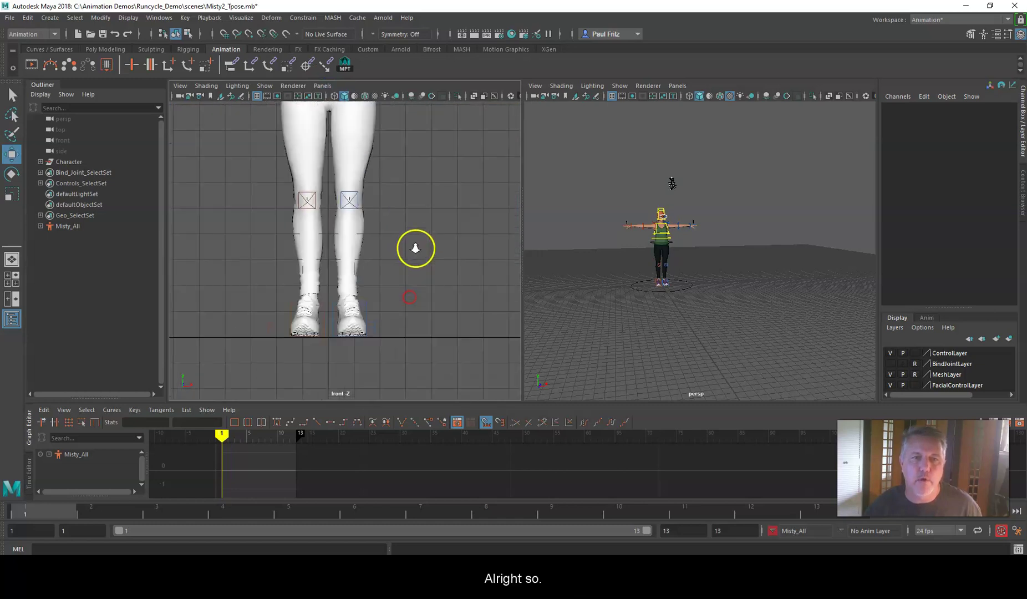
pyautogui.keyDown('alt'); pyautogui.moveTo(408, 245); pyautogui.dragTo(403, 254, button='middle'); pyautogui.keyUp('alt')
pyautogui.click(407, 217)
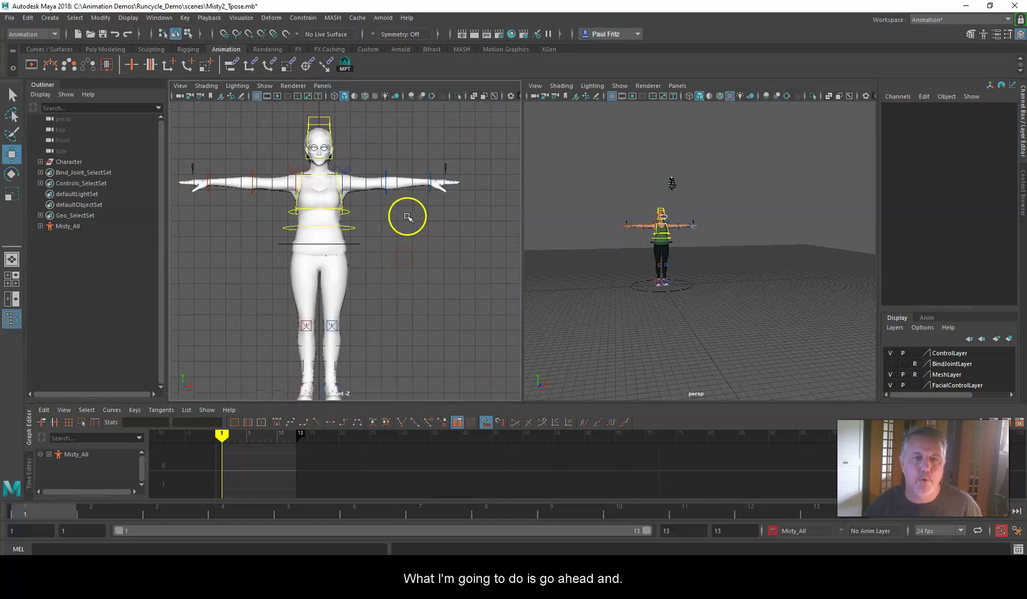
pyautogui.press('6')
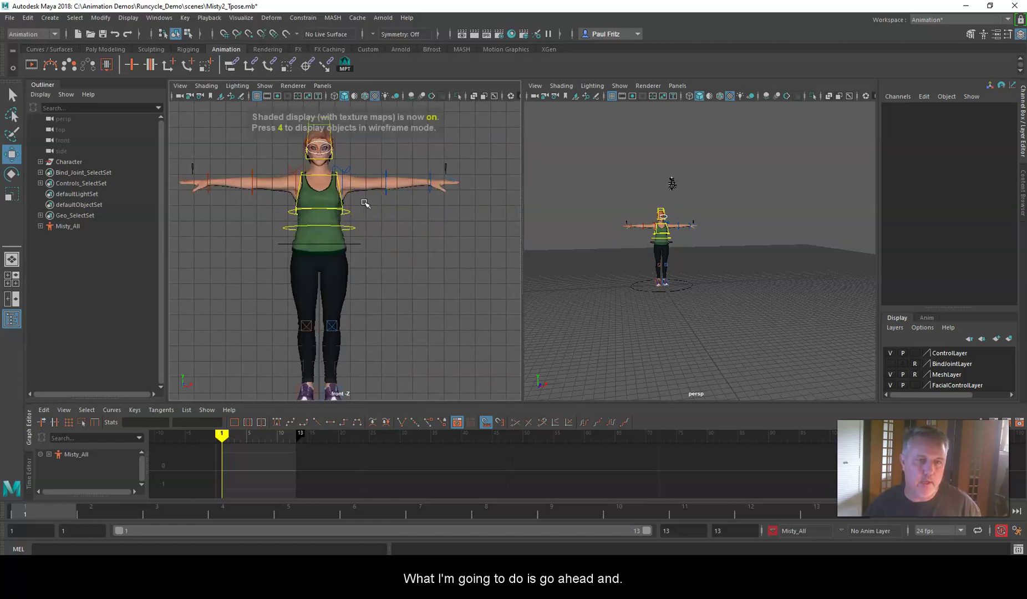
# Change the right pane to the side orthographic view
pyautogui.click(542, 182)
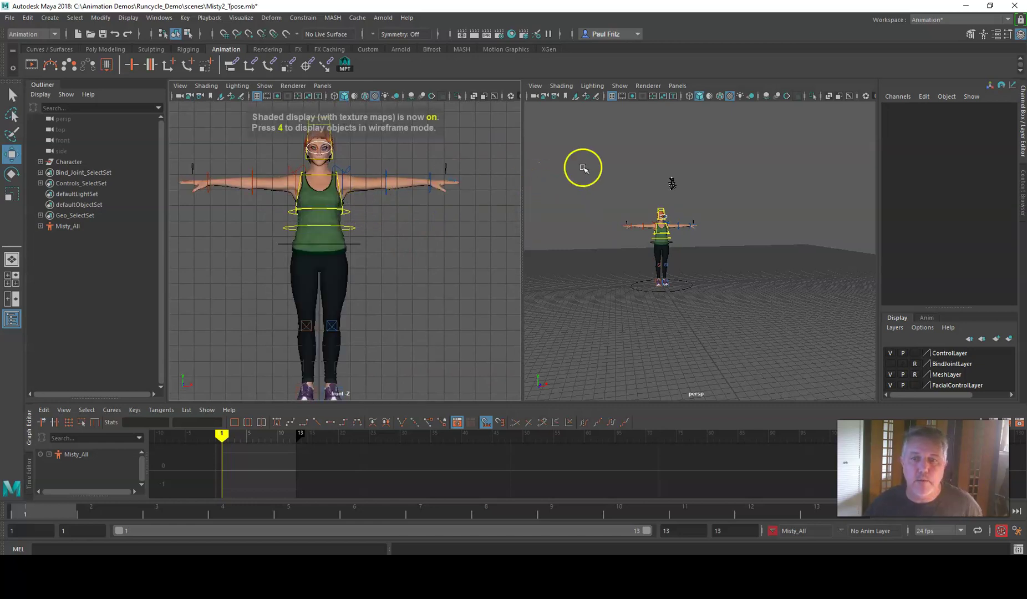
pyautogui.moveTo(670, 89); pyautogui.dragTo(797, 129)
pyautogui.click(535, 86)
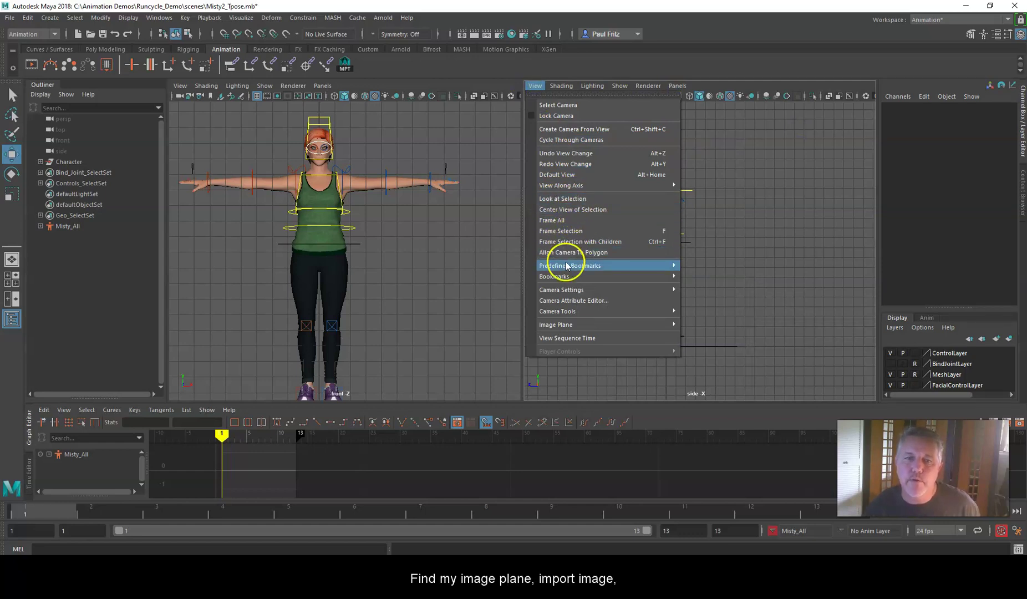
# Import Running_Ref_Side.png as an image plane in the side view
pyautogui.moveTo(557, 325)
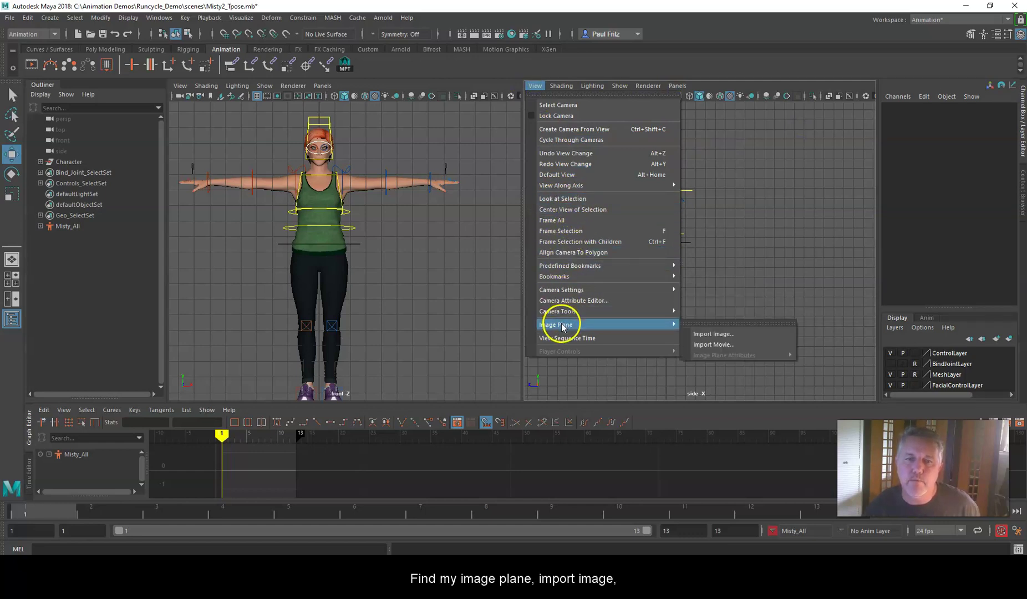
pyautogui.click(711, 334)
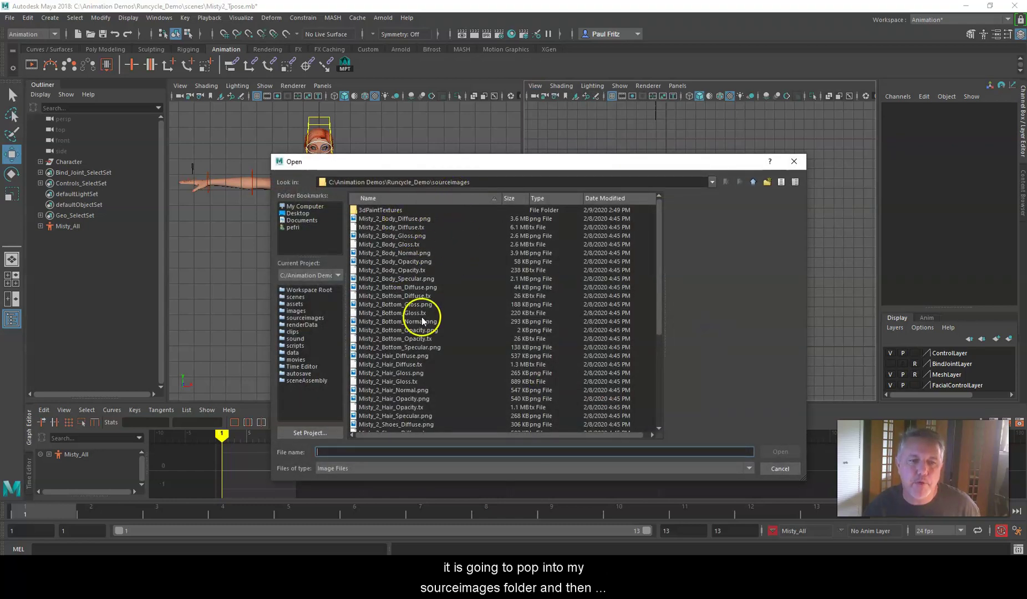
pyautogui.scroll(-6, 423, 323)
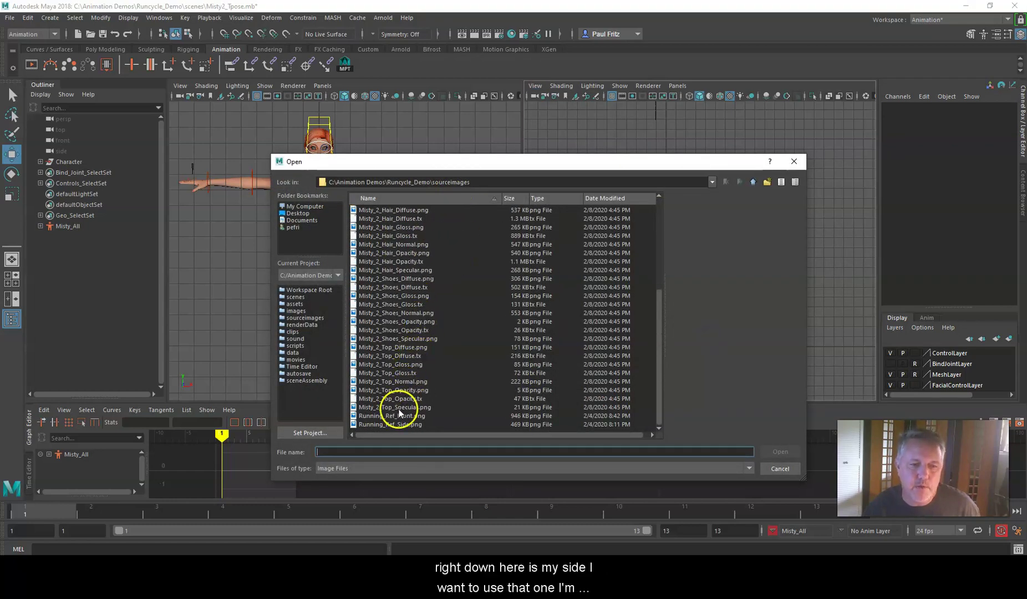
pyautogui.click(396, 423)
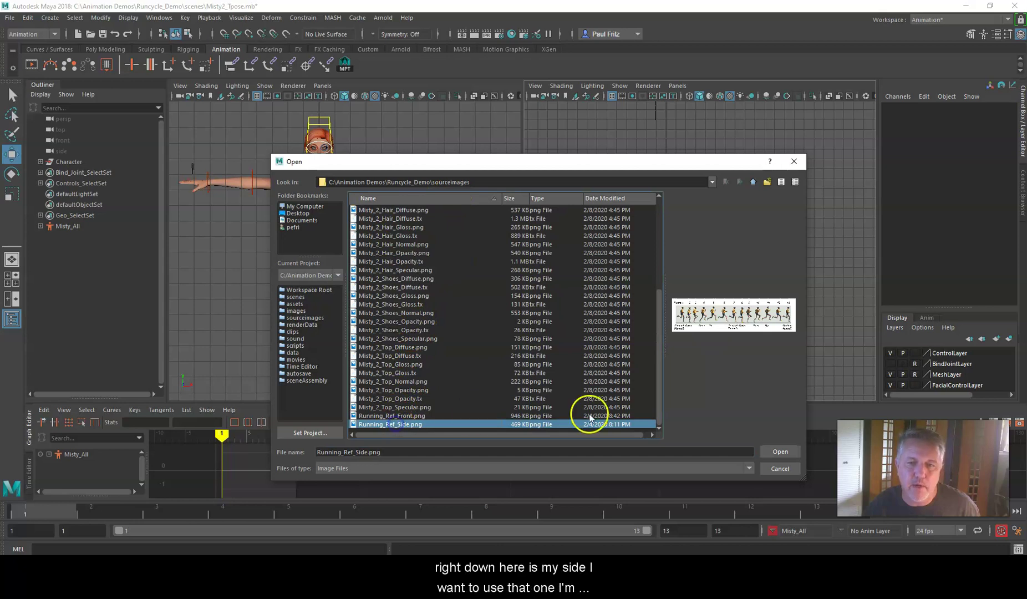
pyautogui.click(789, 450)
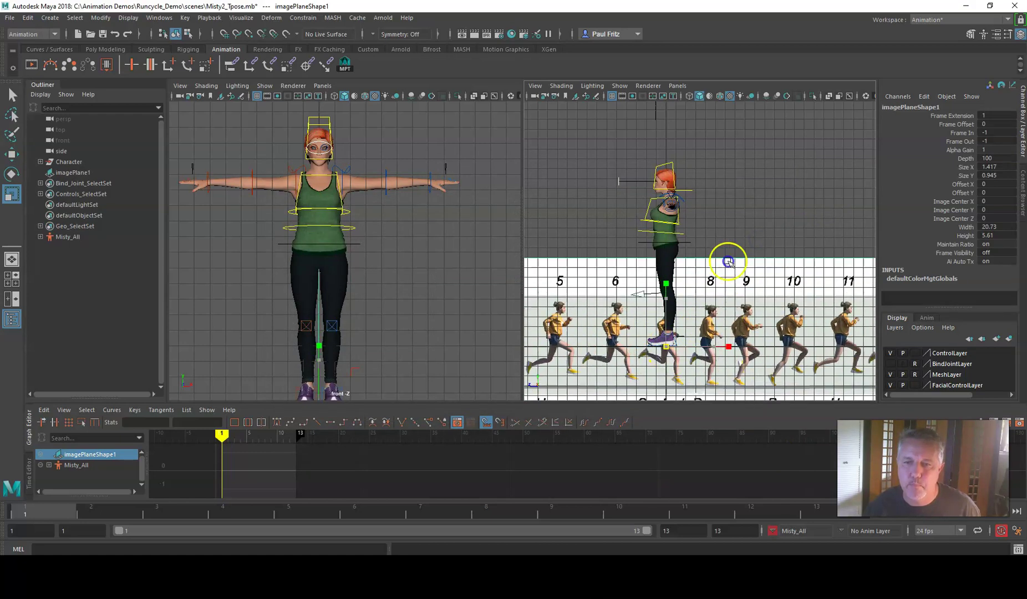
# Move and scale the side image plane until a runner lines up with Misty
pyautogui.scroll(-8, 710, 311)
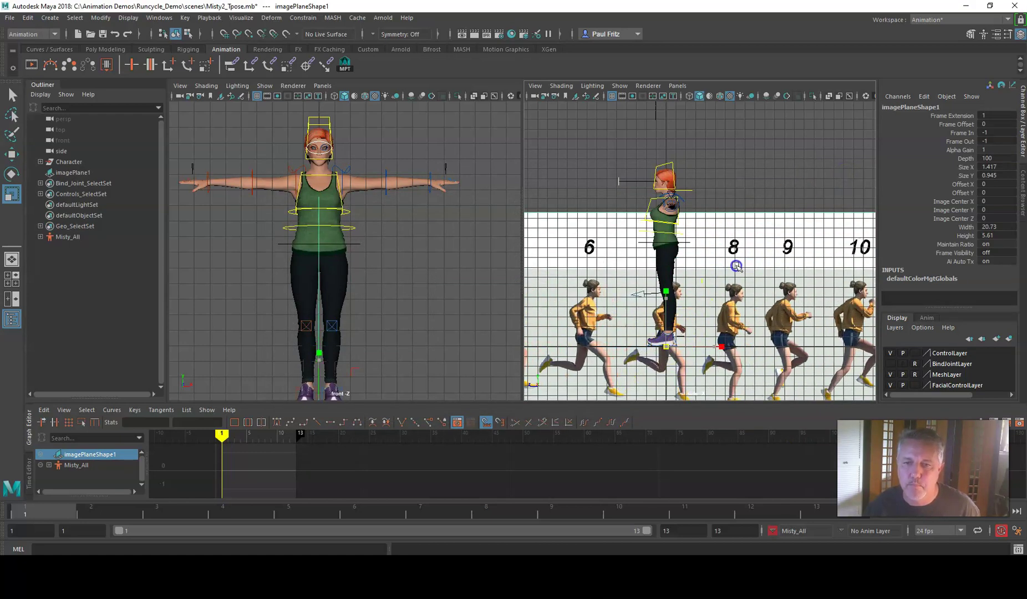
pyautogui.press('w')
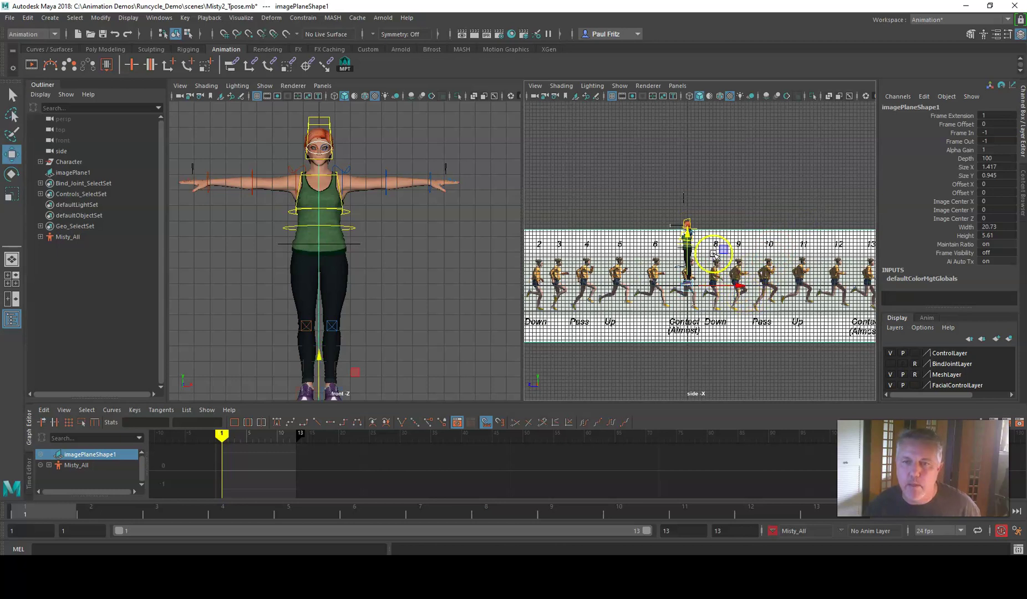
pyautogui.moveTo(684, 230); pyautogui.dragTo(685, 210)
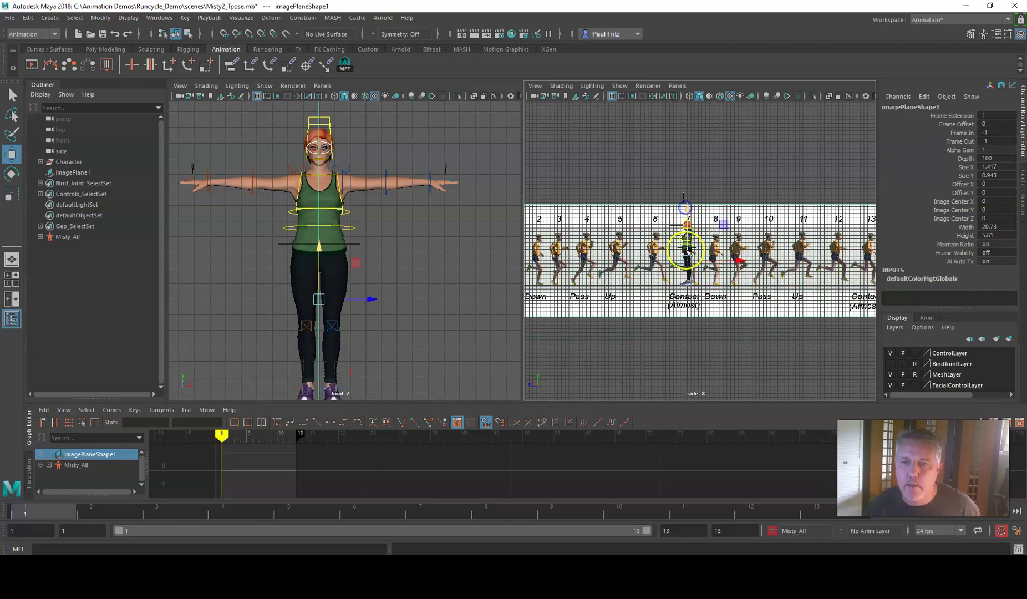
pyautogui.scroll(5, 687, 255)
pyautogui.press('r')
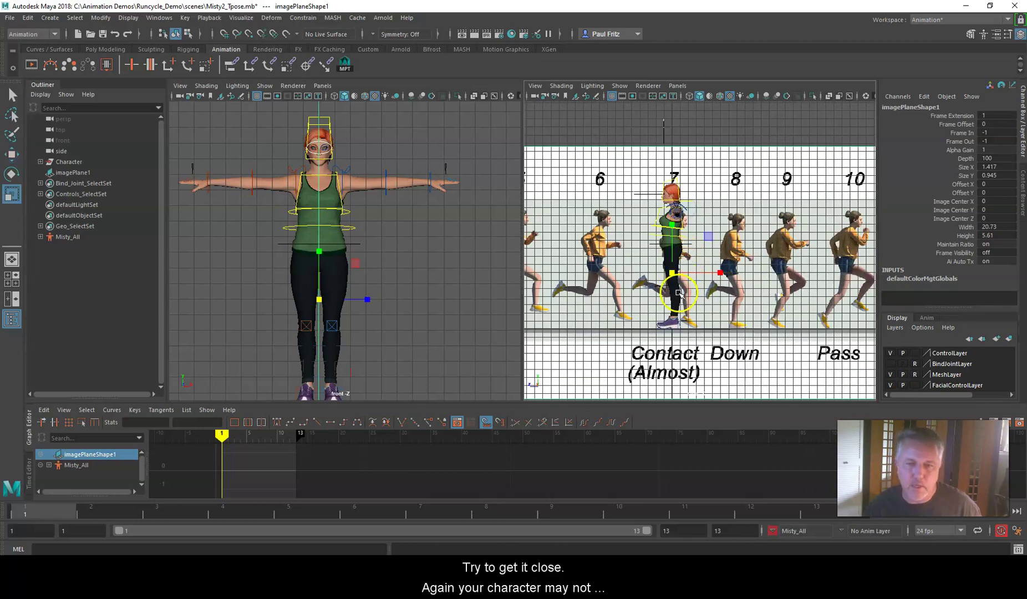
pyautogui.moveTo(674, 278); pyautogui.dragTo(779, 226)
pyautogui.press('w')
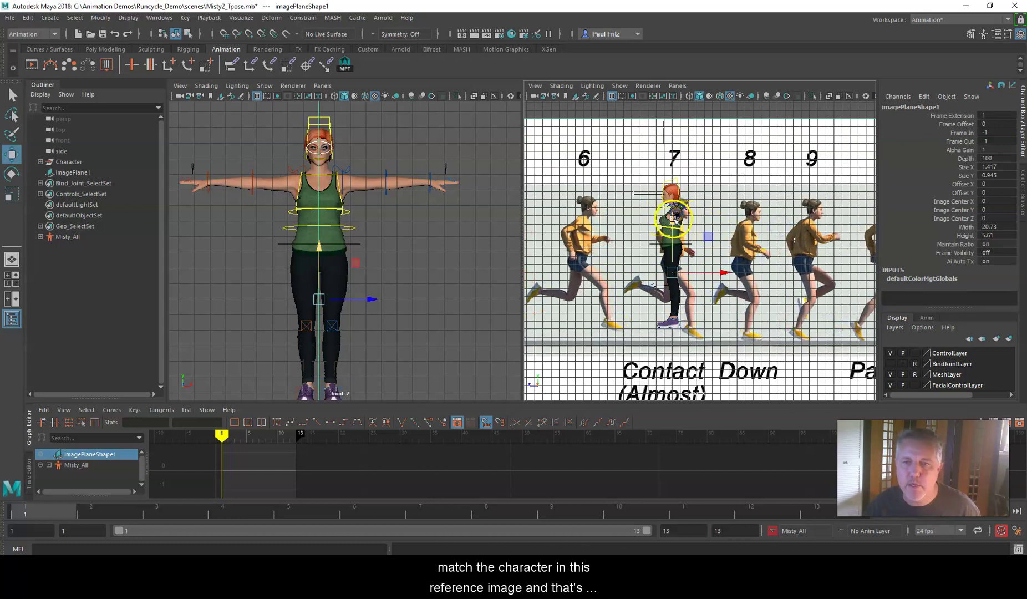
pyautogui.moveTo(674, 218); pyautogui.dragTo(670, 206)
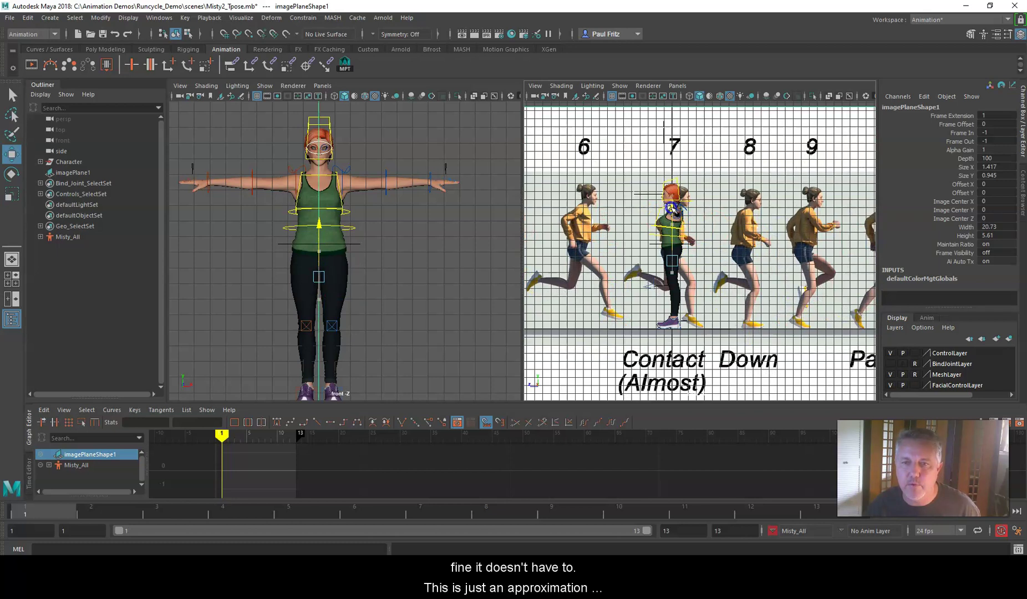
pyautogui.moveTo(743, 261)
pyautogui.mouseDown()
pyautogui.moveTo(729, 277)
pyautogui.moveTo(705, 274)
pyautogui.moveTo(748, 271)
pyautogui.mouseUp()
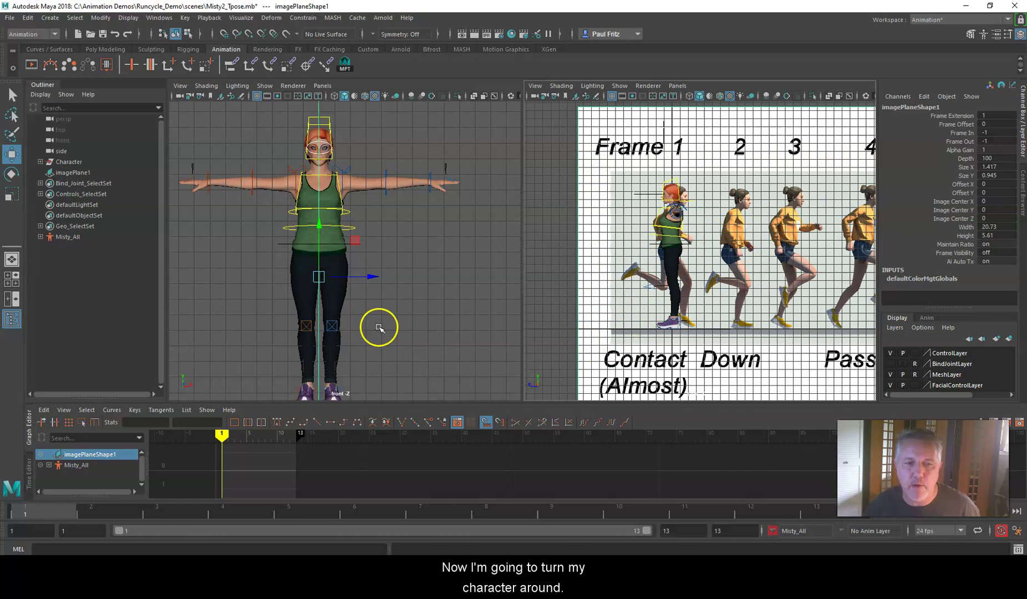
# Select global_CTRL and set its Rotate Y to 180
pyautogui.scroll(-2, 382, 328)
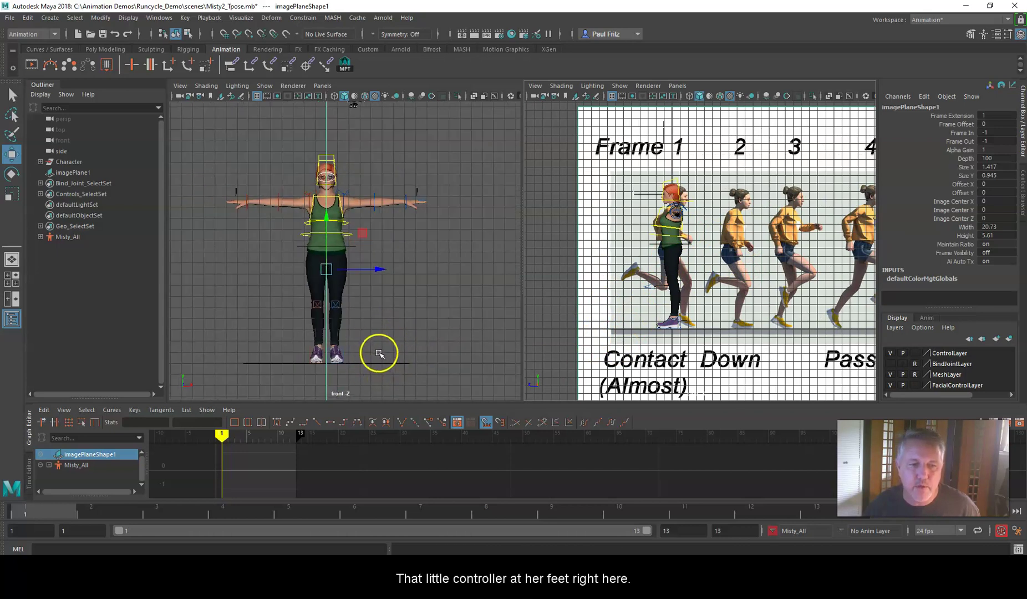
pyautogui.moveTo(378, 351); pyautogui.dragTo(391, 377)
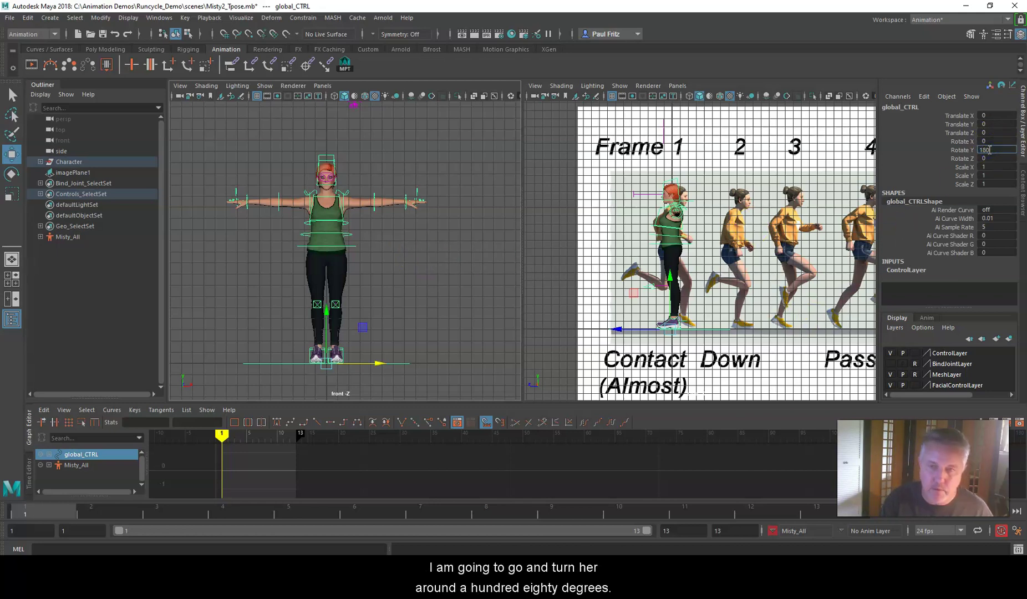
pyautogui.press('Return')
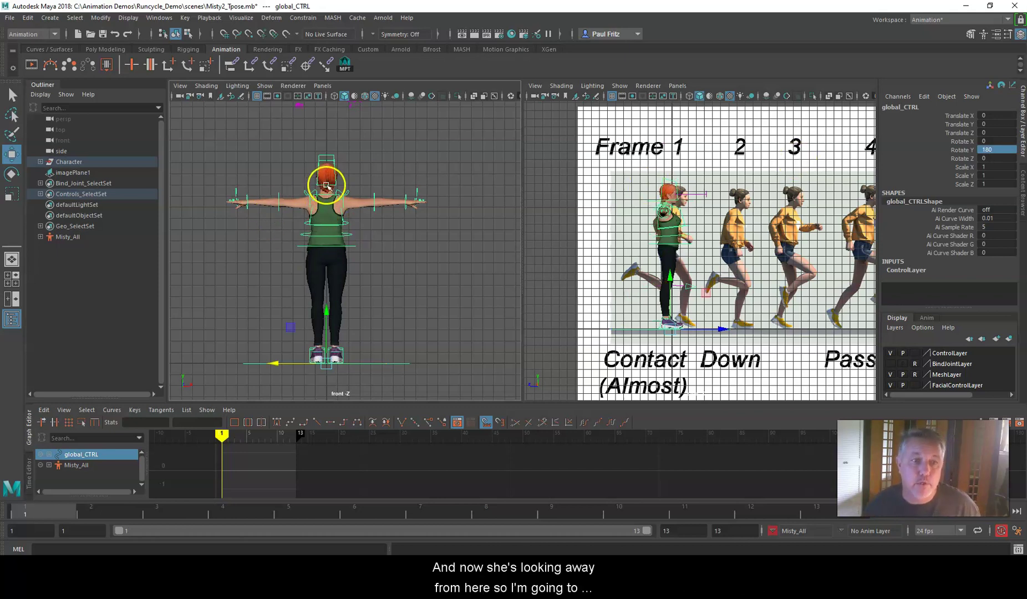
# Add a new back orthographic view and pan to centre Misty's full body
pyautogui.click(321, 86)
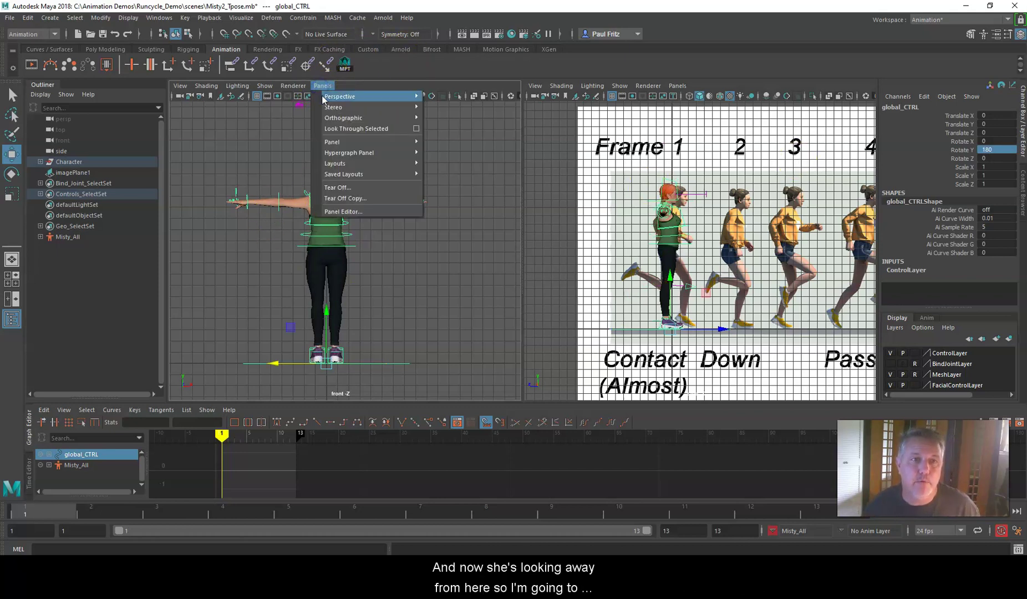
pyautogui.moveTo(338, 118)
pyautogui.moveTo(446, 155)
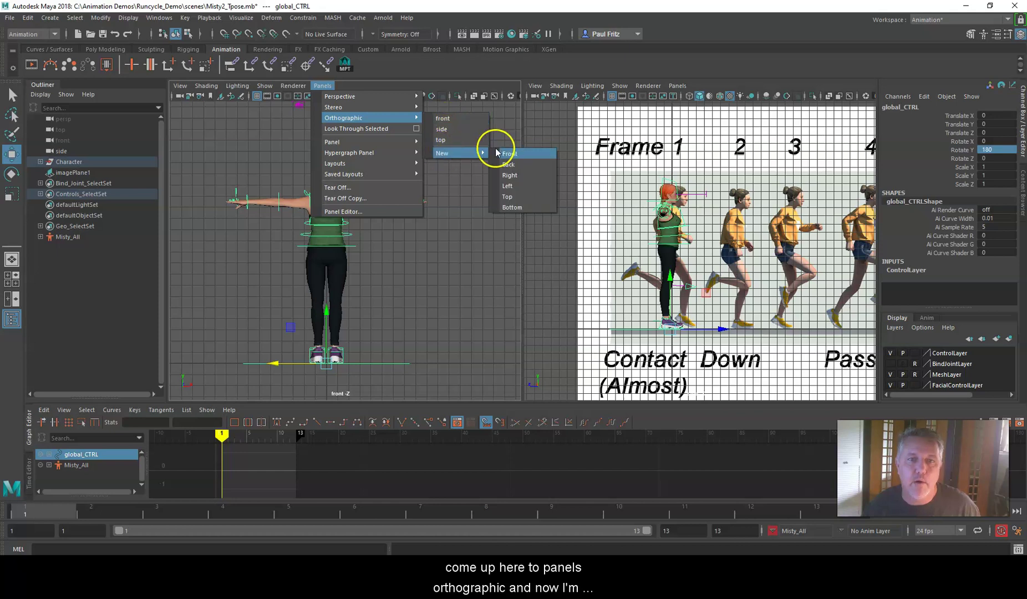
pyautogui.click(509, 165)
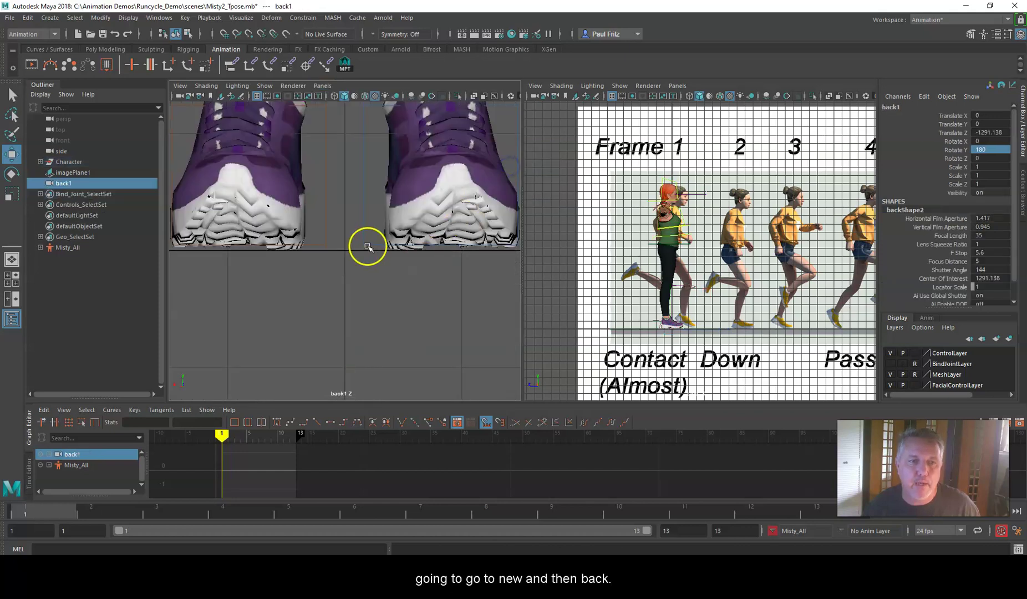
pyautogui.scroll(-5, 364, 243)
pyautogui.keyDown('alt'); pyautogui.moveTo(417, 190); pyautogui.dragTo(406, 256, button='middle'); pyautogui.keyUp('alt')
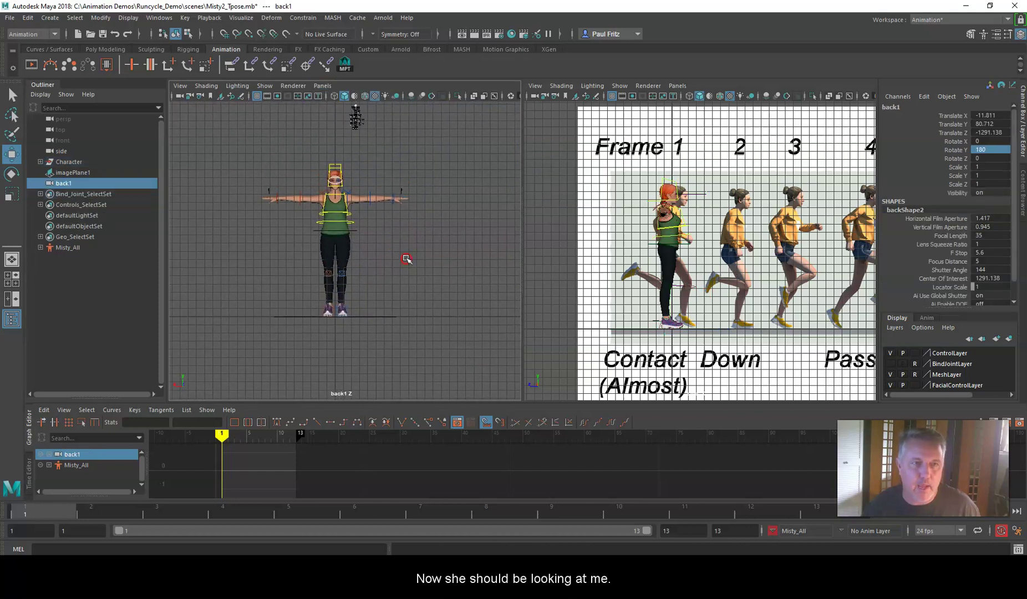
# Import Running_Ref_Front.png as an image plane in the back1 view
pyautogui.click(179, 85)
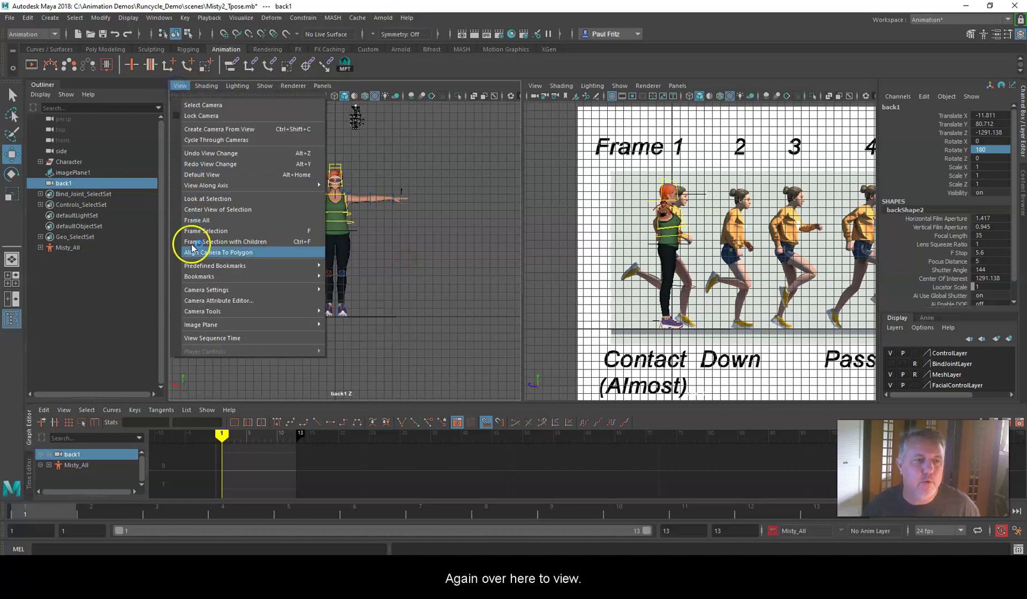
pyautogui.moveTo(202, 325)
pyautogui.click(369, 339)
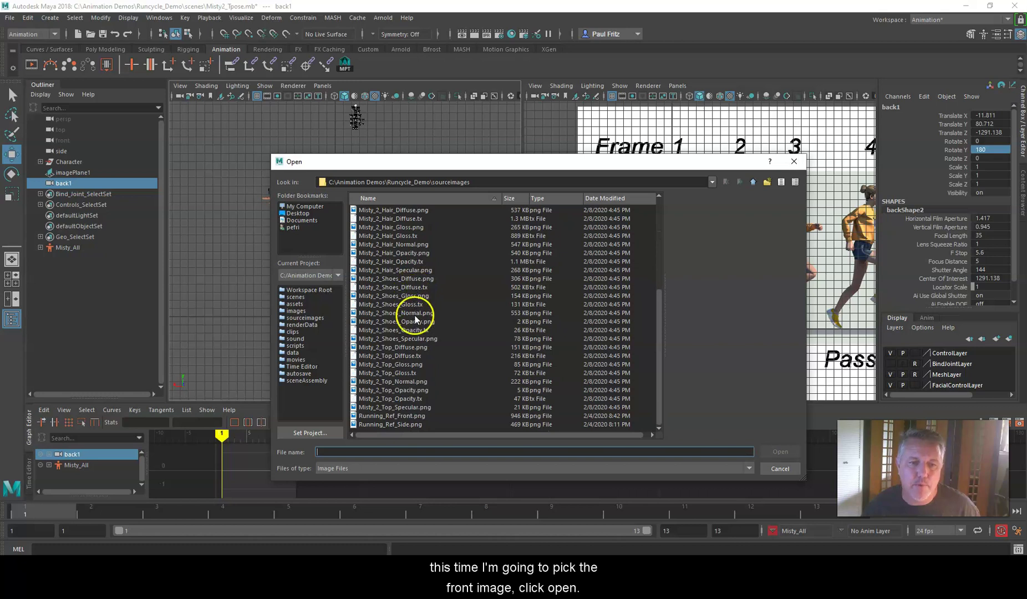
pyautogui.click(408, 416)
pyautogui.click(775, 451)
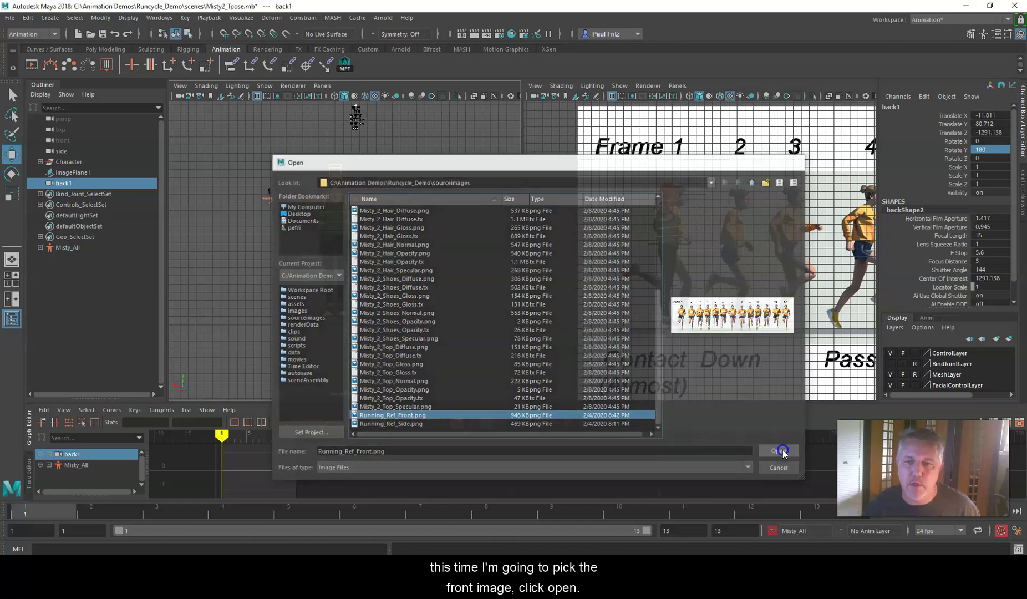
pyautogui.scroll(-3, 344, 252)
pyautogui.scroll(4, 349, 253)
pyautogui.scroll(1, 350, 253)
pyautogui.scroll(-5, 728, 250)
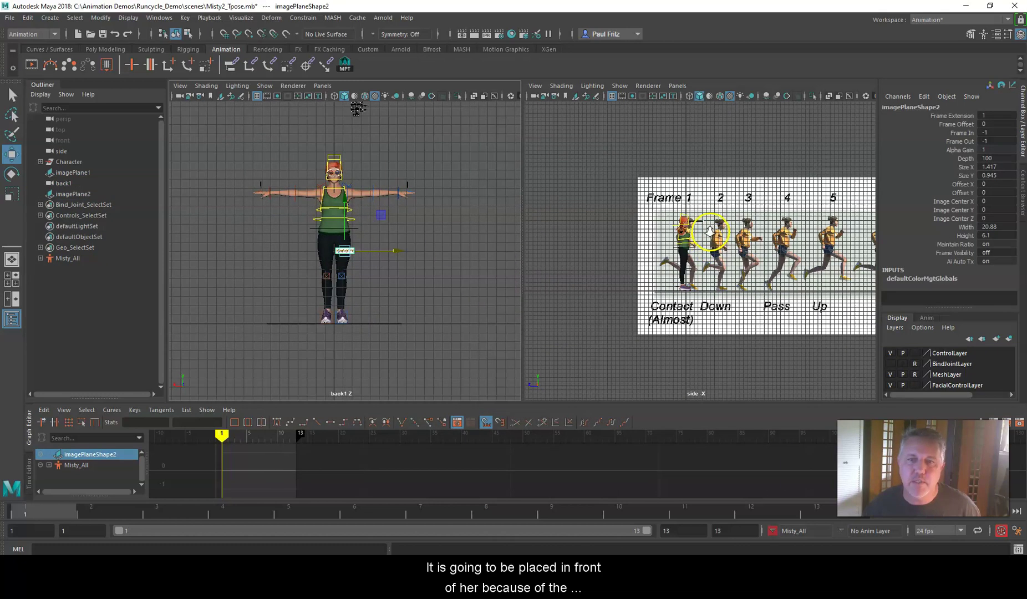
pyautogui.scroll(3, 743, 266)
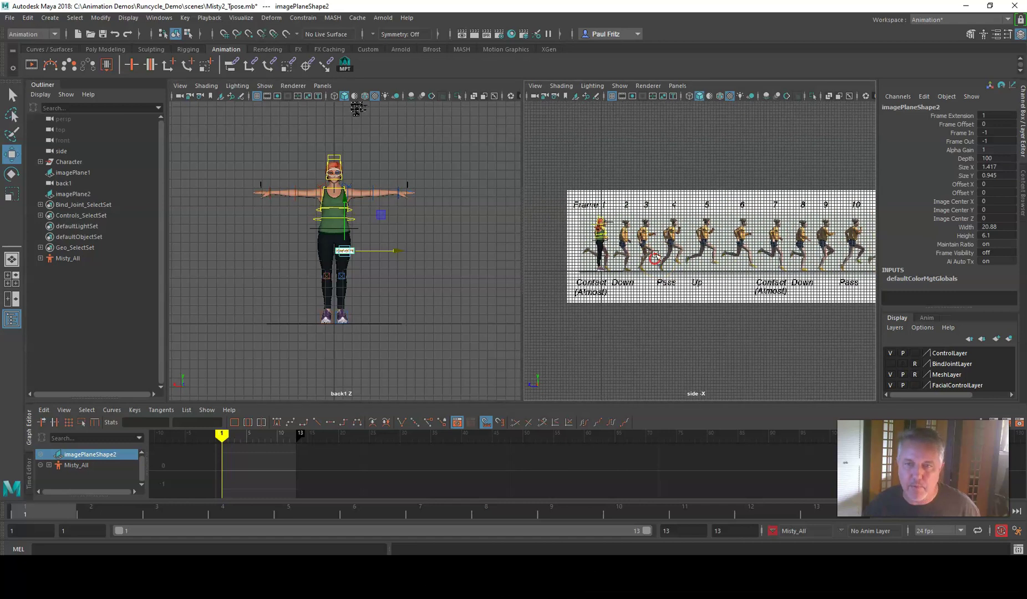
# Hide the side view grid, move the new plane aside, and enlarge the front reference
pyautogui.click(612, 96)
pyautogui.scroll(-5, 679, 201)
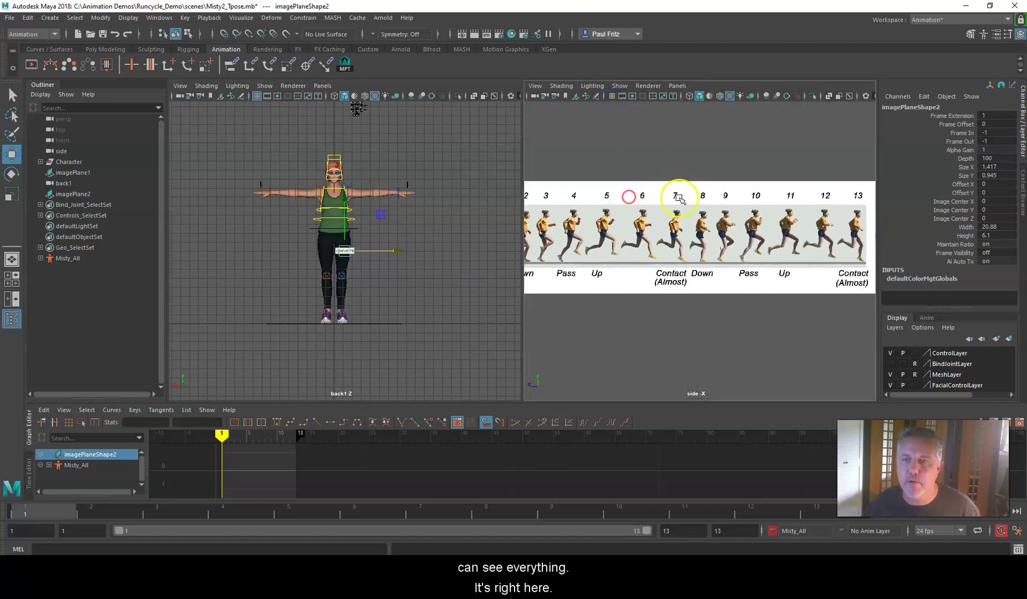
pyautogui.moveTo(840, 253); pyautogui.dragTo(587, 247)
pyautogui.press('r')
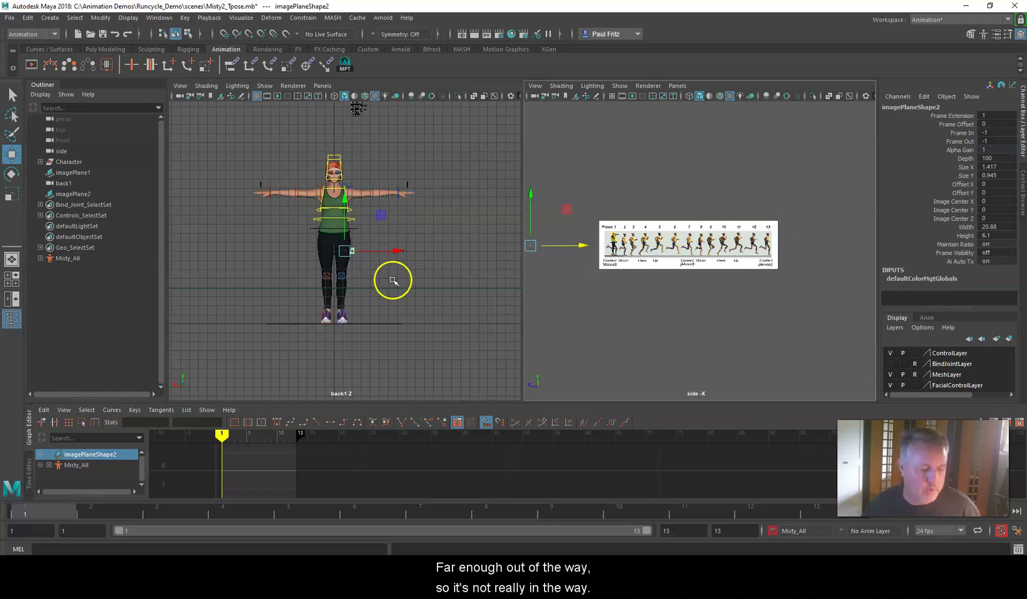
pyautogui.moveTo(344, 248); pyautogui.dragTo(469, 225)
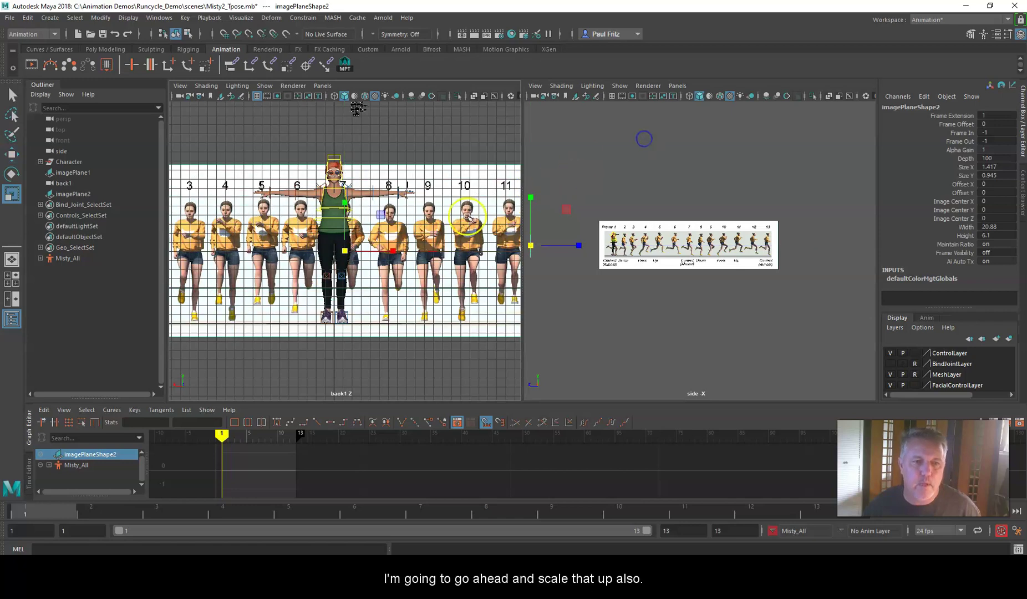
pyautogui.moveTo(339, 252); pyautogui.dragTo(407, 229)
pyautogui.press('w')
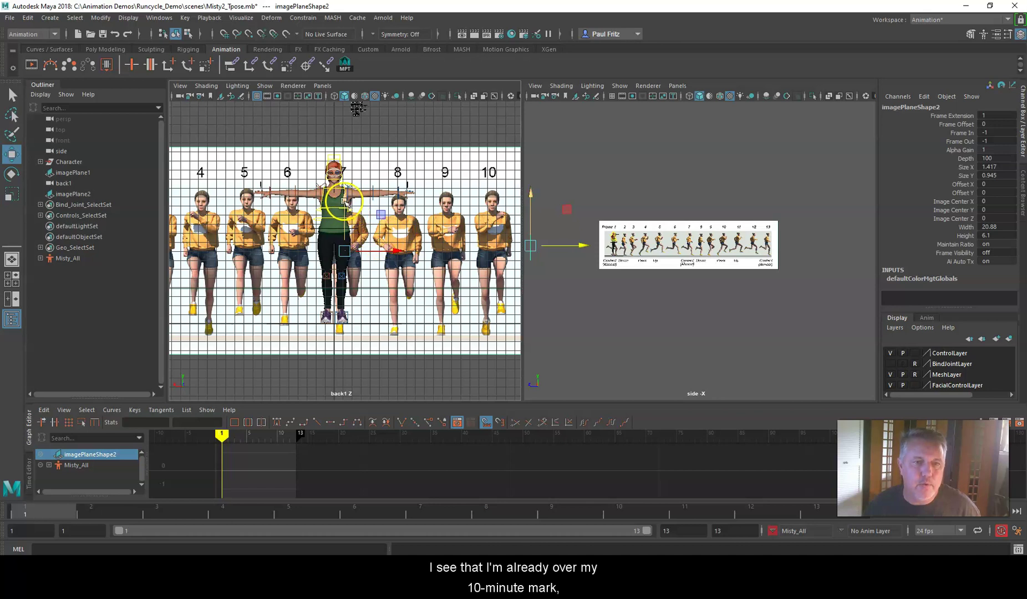
pyautogui.moveTo(345, 200); pyautogui.dragTo(347, 189)
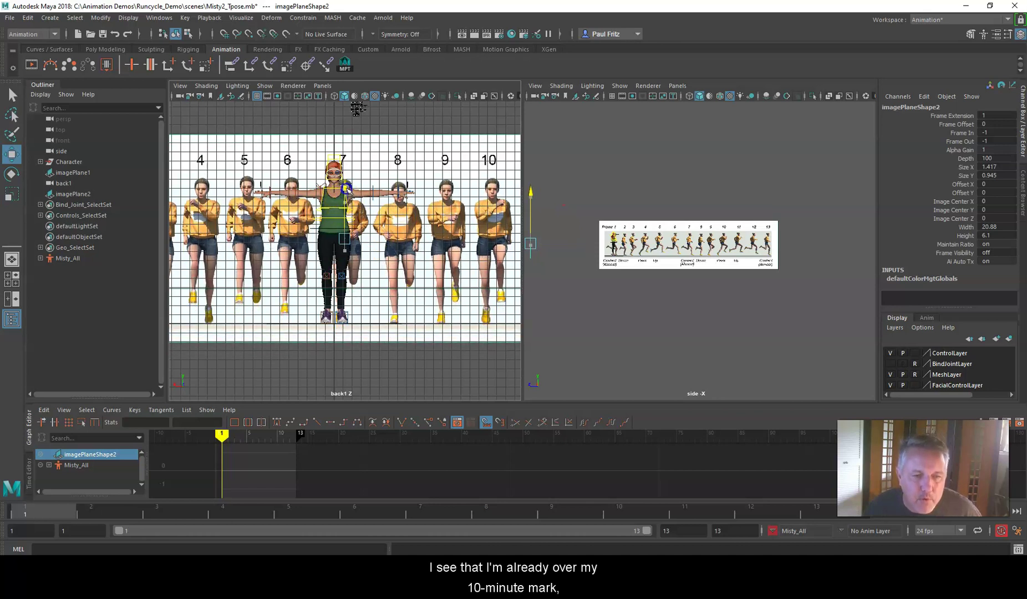
pyautogui.press('r')
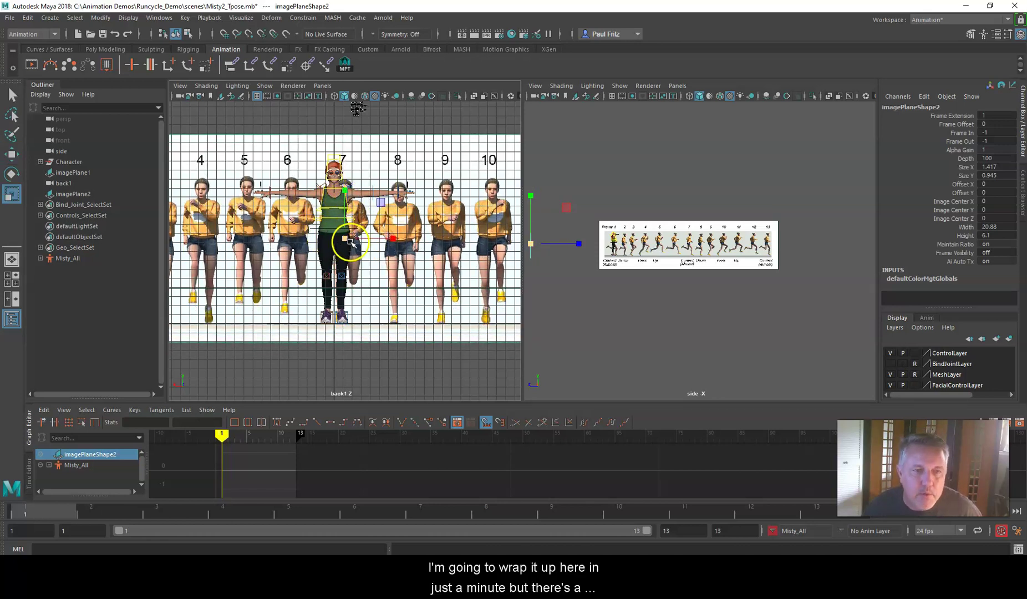
pyautogui.moveTo(350, 240); pyautogui.dragTo(424, 203)
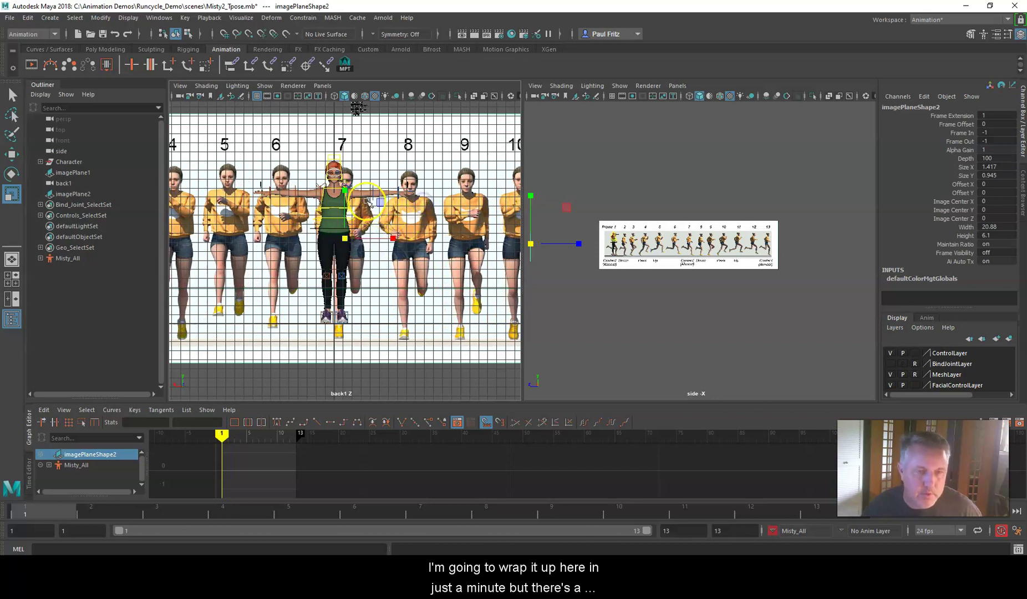
# Fine-tune the front reference's size and height so the Frame 1 runner aligns with Misty
pyautogui.press('w')
pyautogui.moveTo(349, 192); pyautogui.dragTo(350, 175)
pyautogui.press('r')
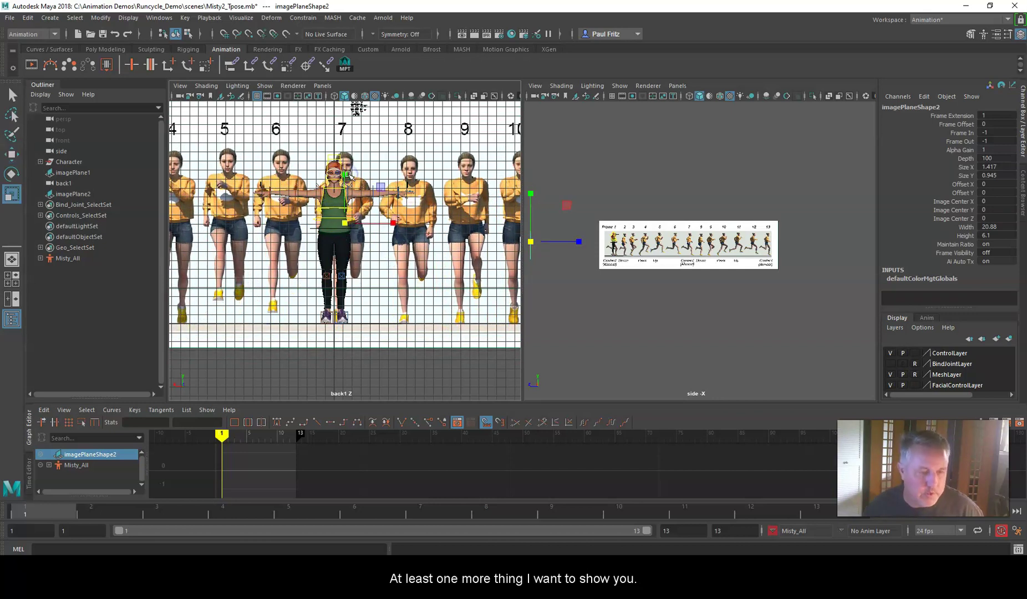
pyautogui.moveTo(342, 219); pyautogui.dragTo(328, 210)
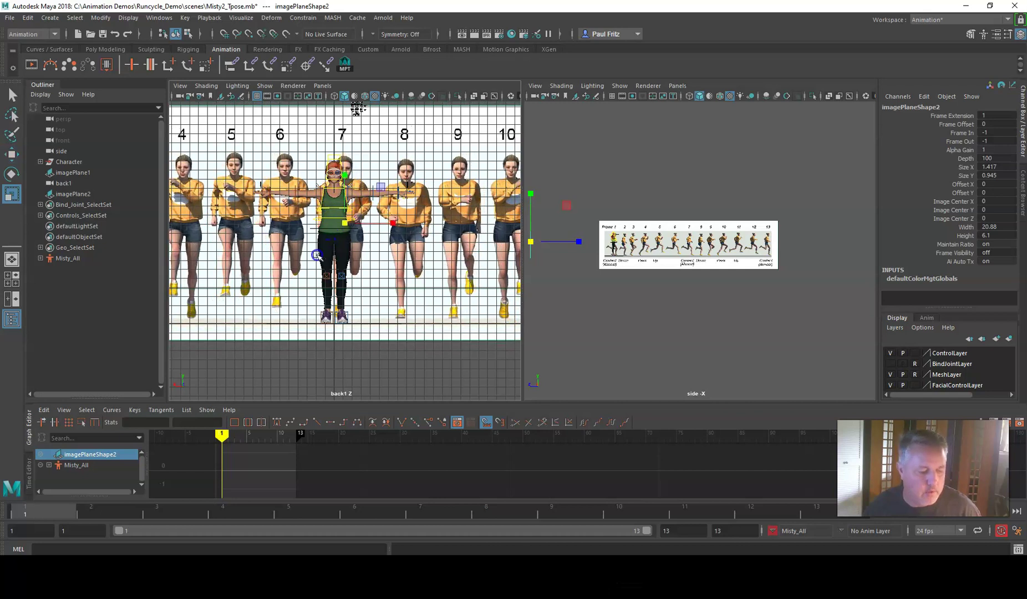
pyautogui.press('w')
pyautogui.moveTo(341, 172); pyautogui.dragTo(342, 177)
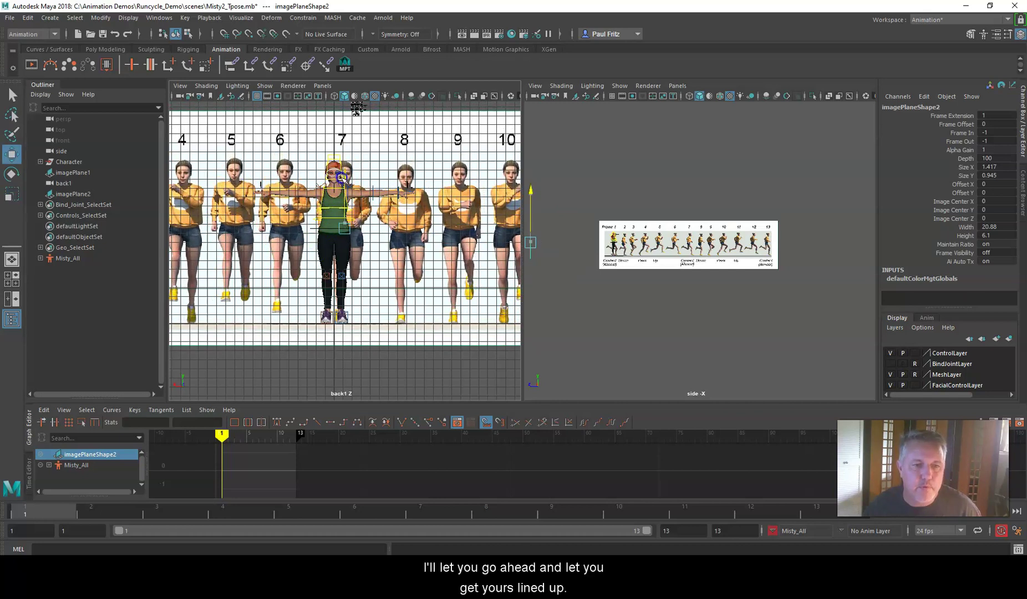
pyautogui.moveTo(408, 218); pyautogui.dragTo(717, 248)
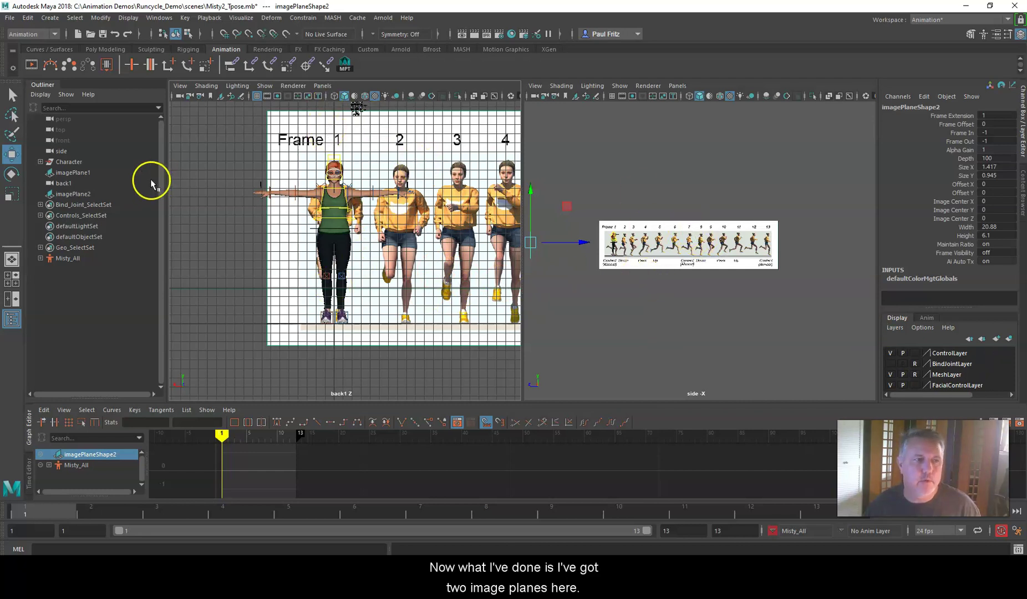
# Rename the side image plane to Ref_Side, correcting the misspelled Ref_Seide
pyautogui.doubleClick(72, 173)
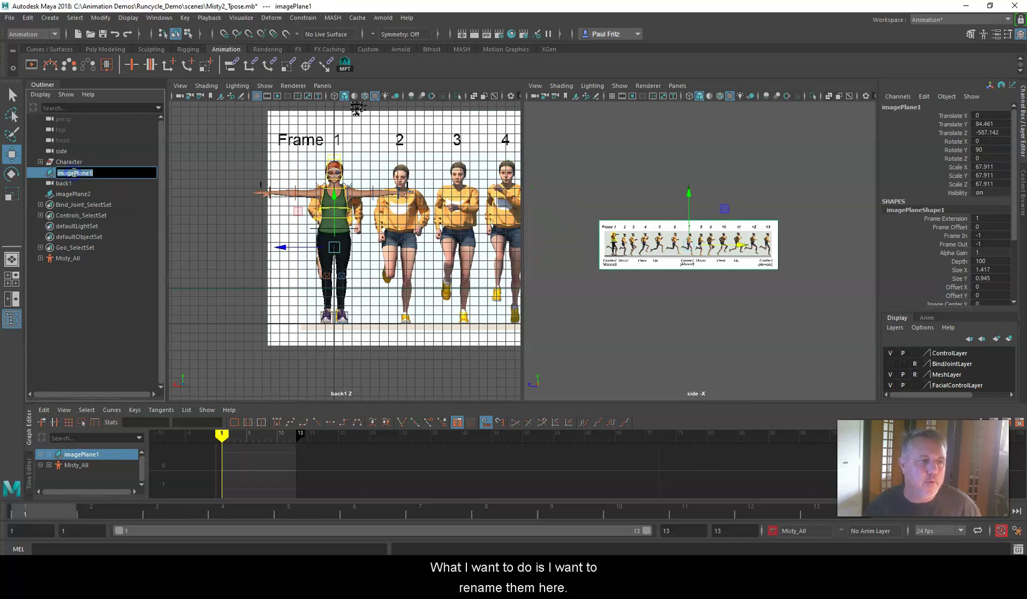
pyautogui.press('BackSpace')
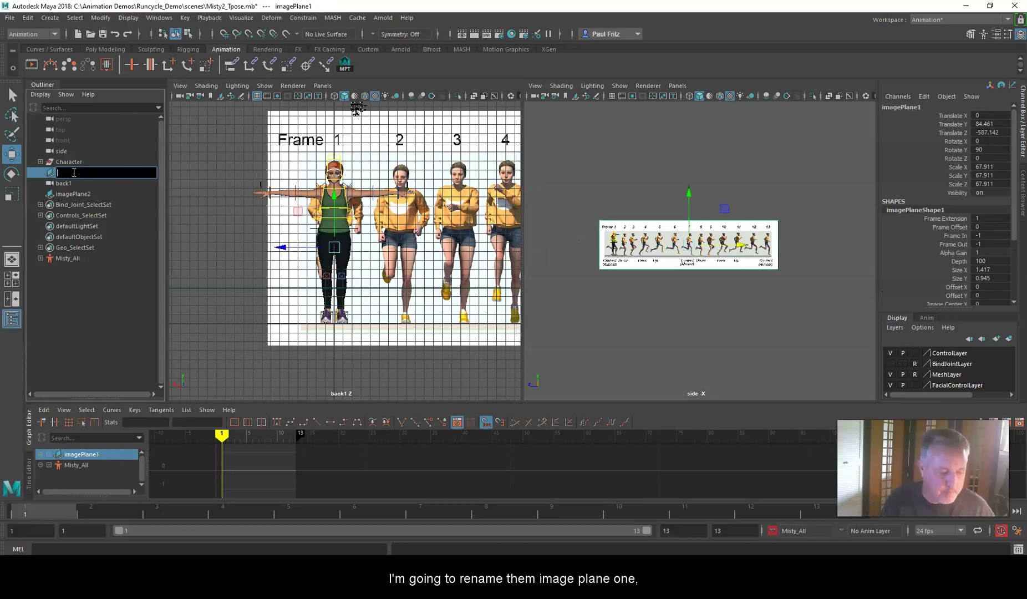
pyautogui.write('Ref')
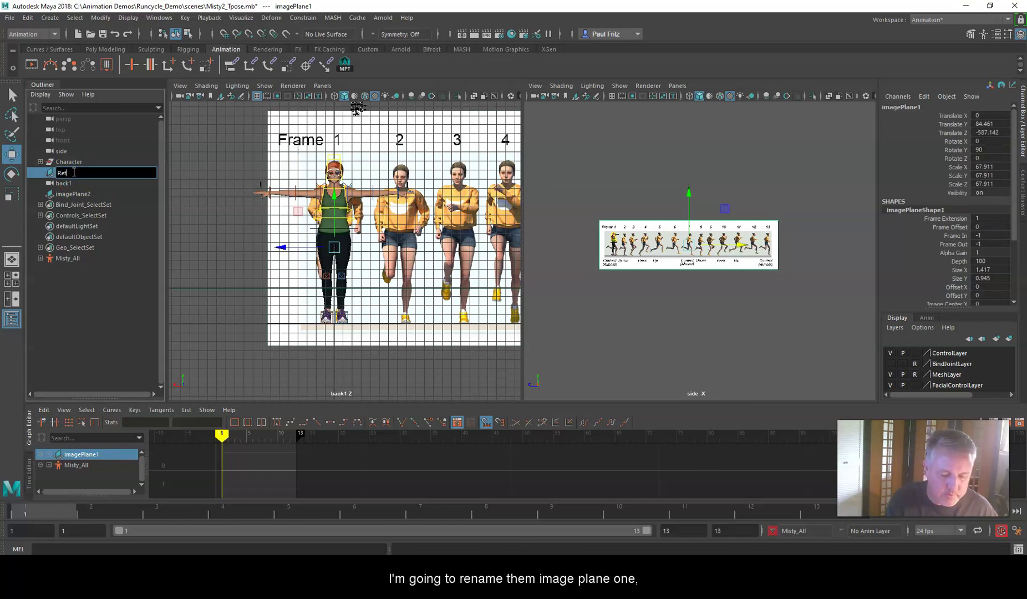
pyautogui.write('_Sided')
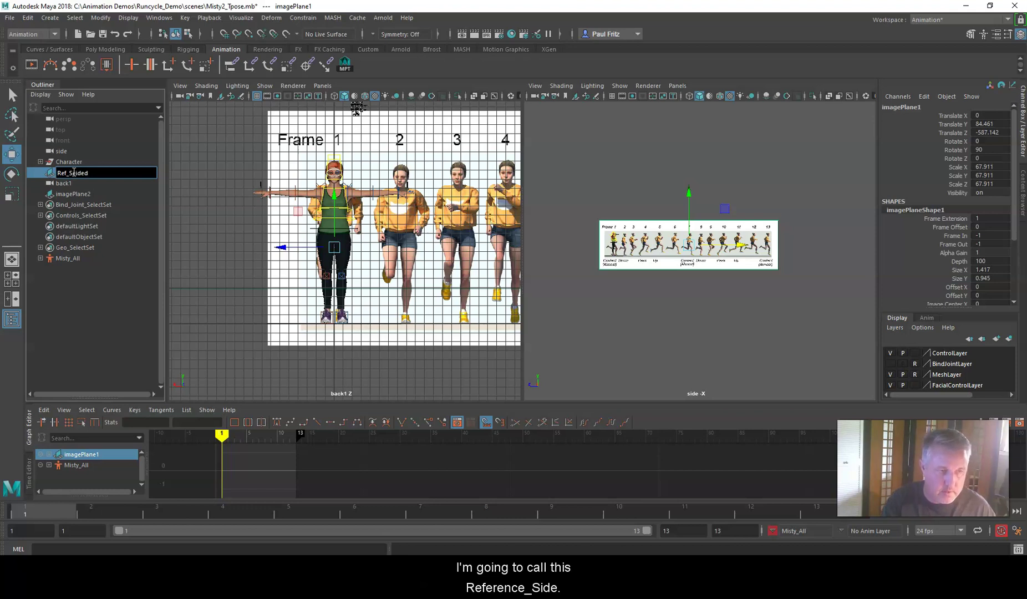
pyautogui.press('Return')
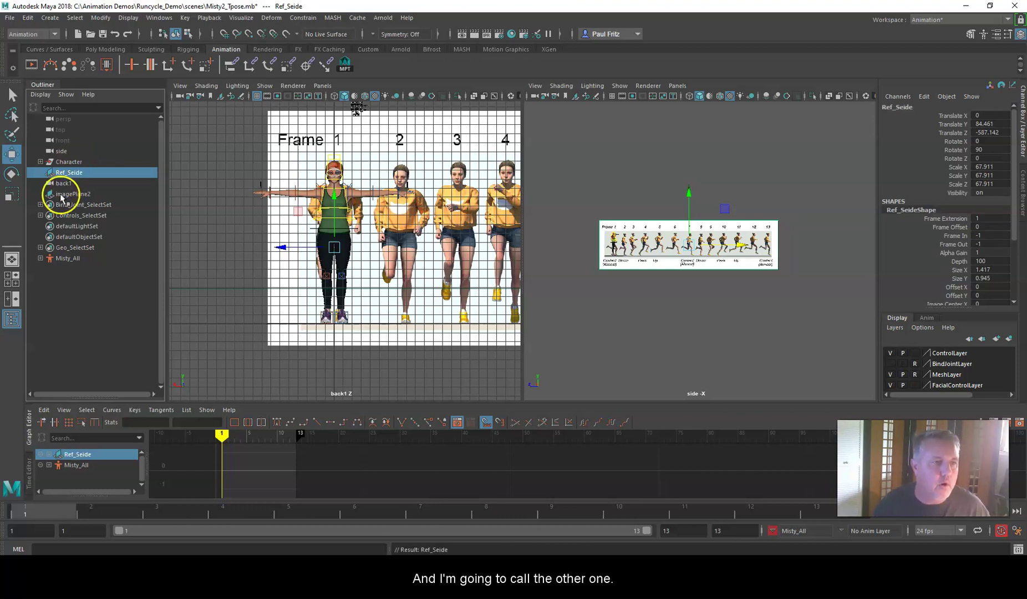
pyautogui.doubleClick(81, 172)
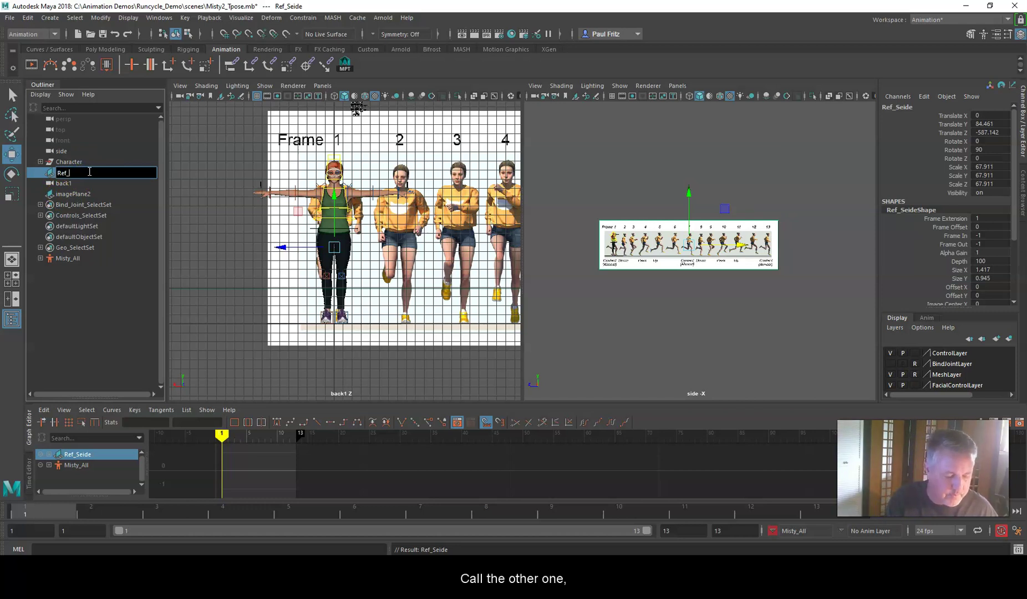
pyautogui.write('Ref_Side')
pyautogui.press('Return')
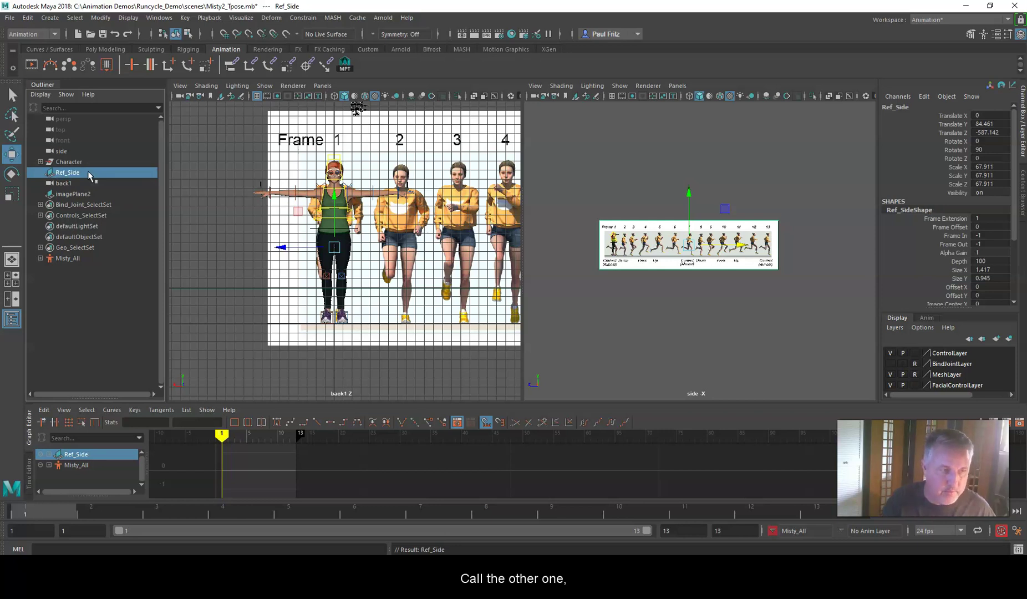
# Rename imagePlane2 to Ref_Front, then select the Ref_Side image plane
pyautogui.doubleClick(73, 194)
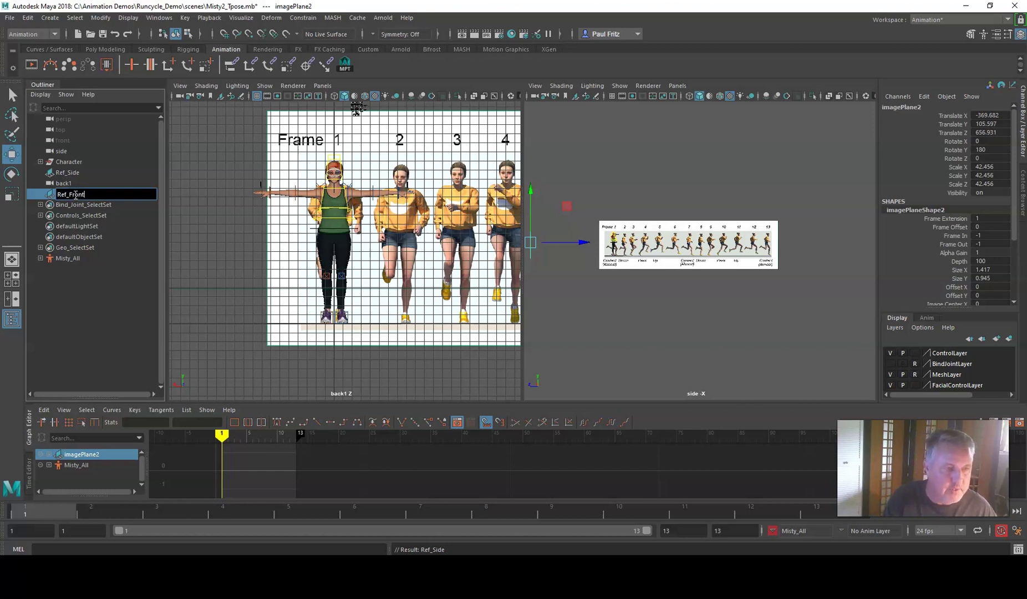
pyautogui.write('Ref_Front')
pyautogui.press('Return')
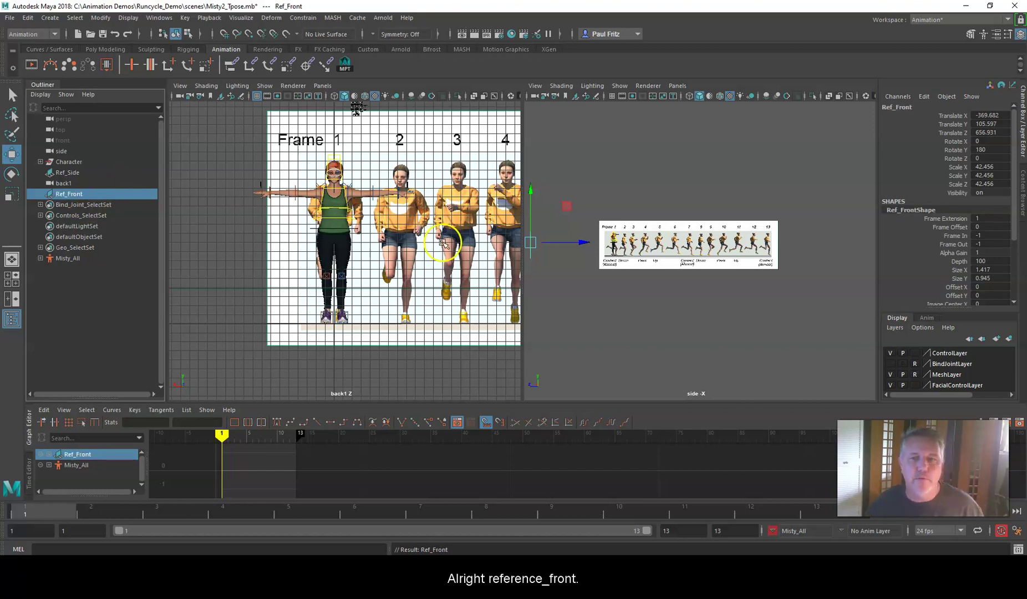
pyautogui.click(628, 229)
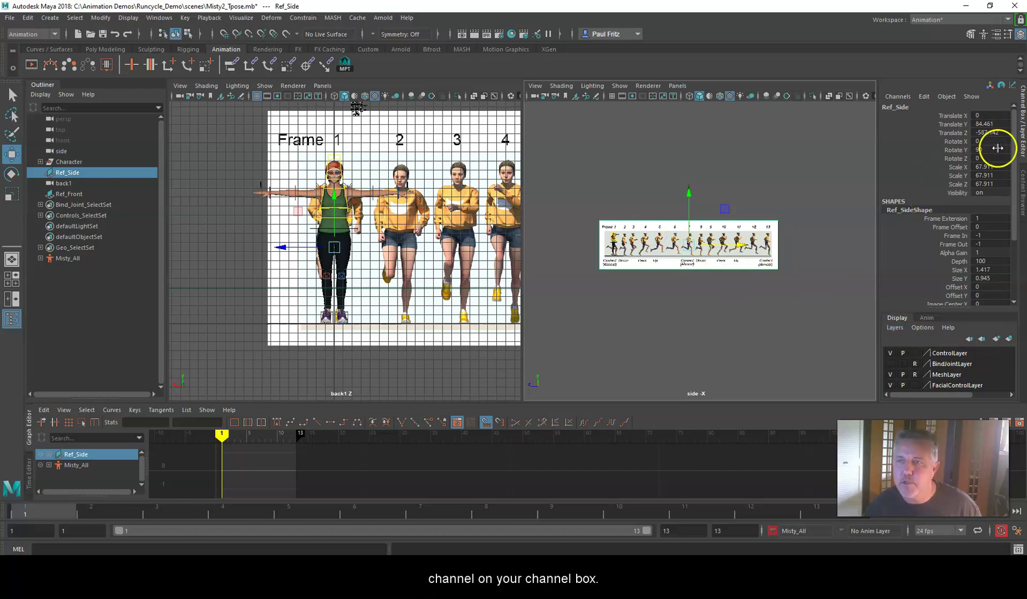
# Create a display layer from the selected Ref_Side plane and name it Ref_Side1
pyautogui.click(894, 327)
pyautogui.click(892, 349)
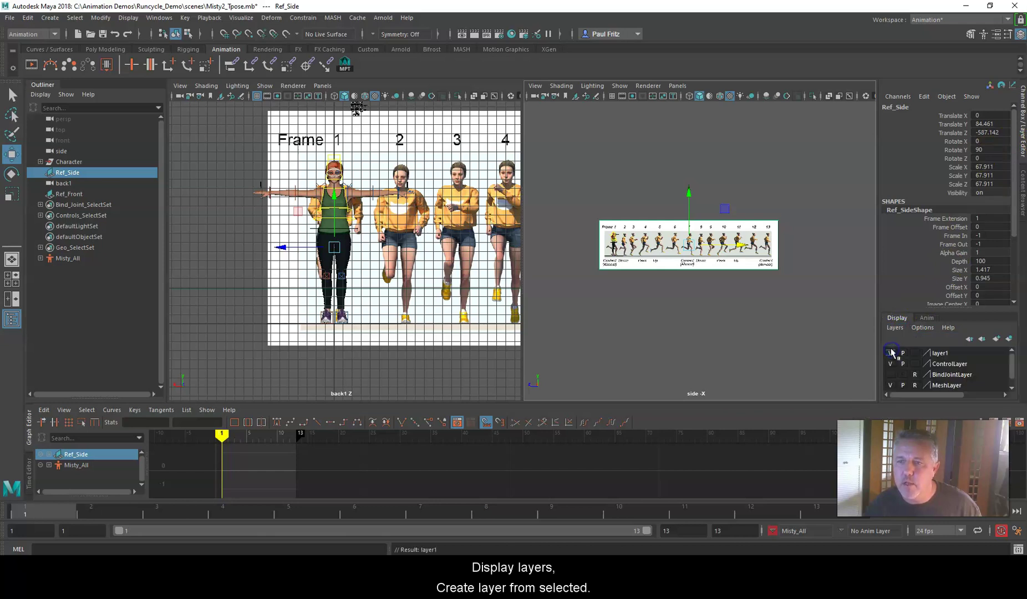
pyautogui.doubleClick(939, 354)
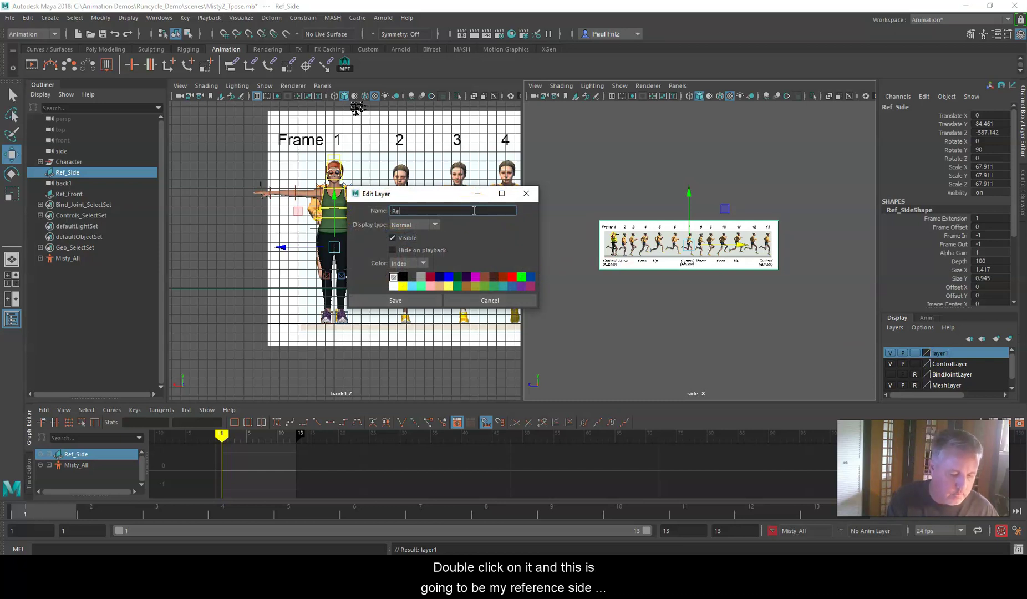
pyautogui.write('Ref_Side')
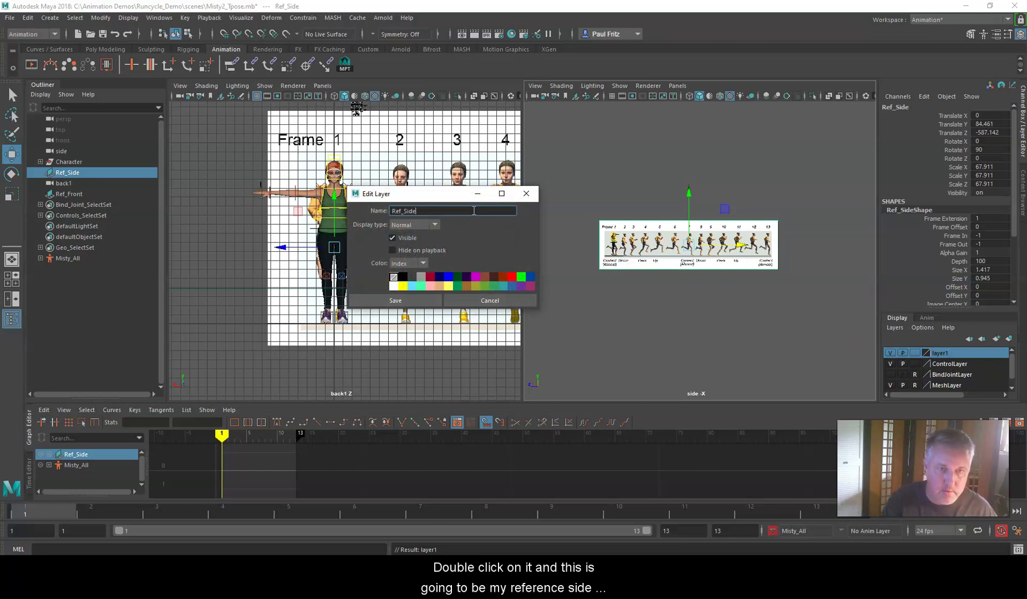
pyautogui.click(411, 299)
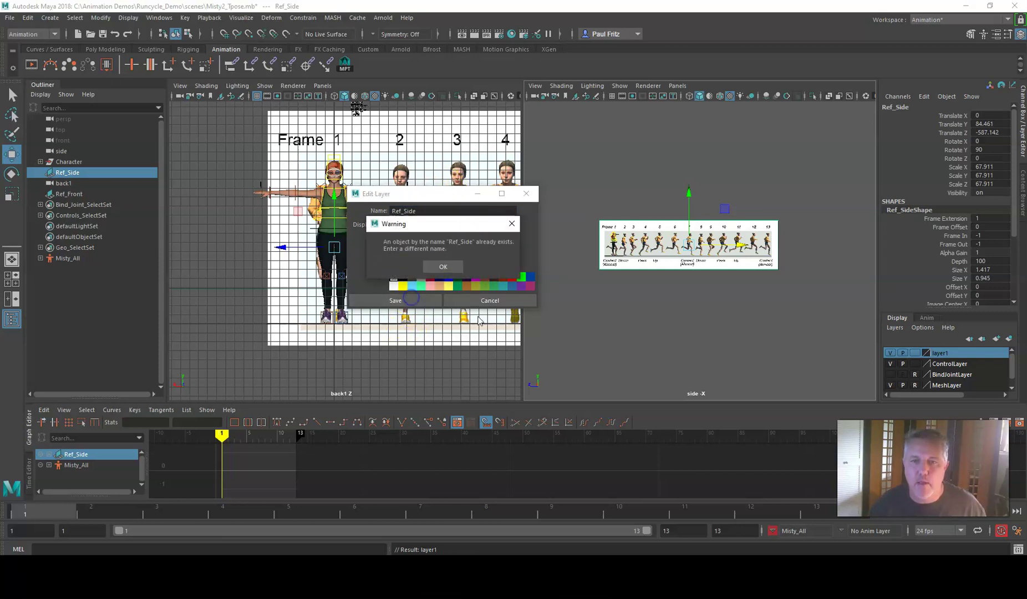
pyautogui.click(443, 269)
pyautogui.click(418, 211)
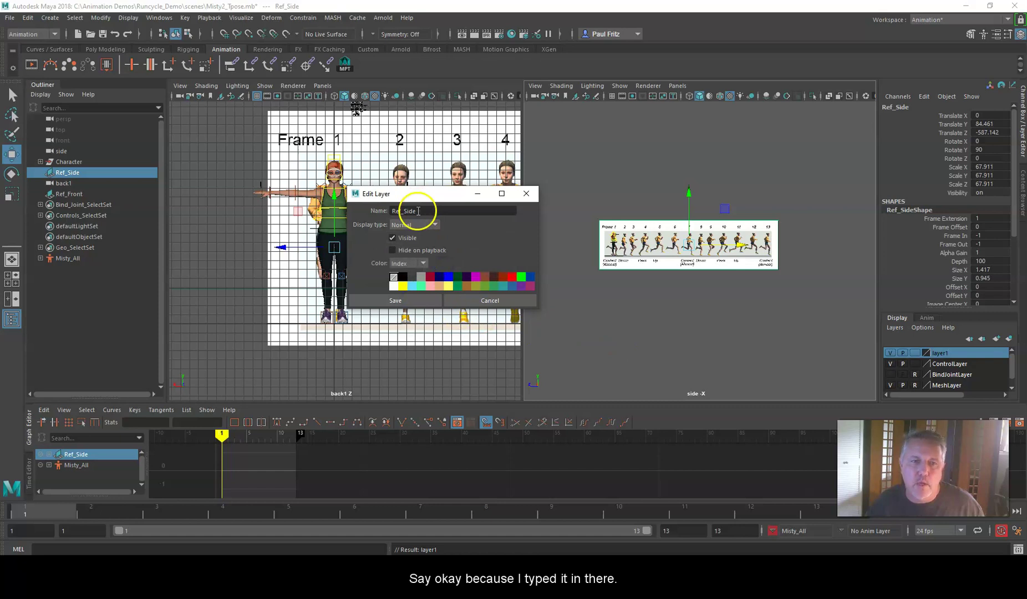
pyautogui.write('1')
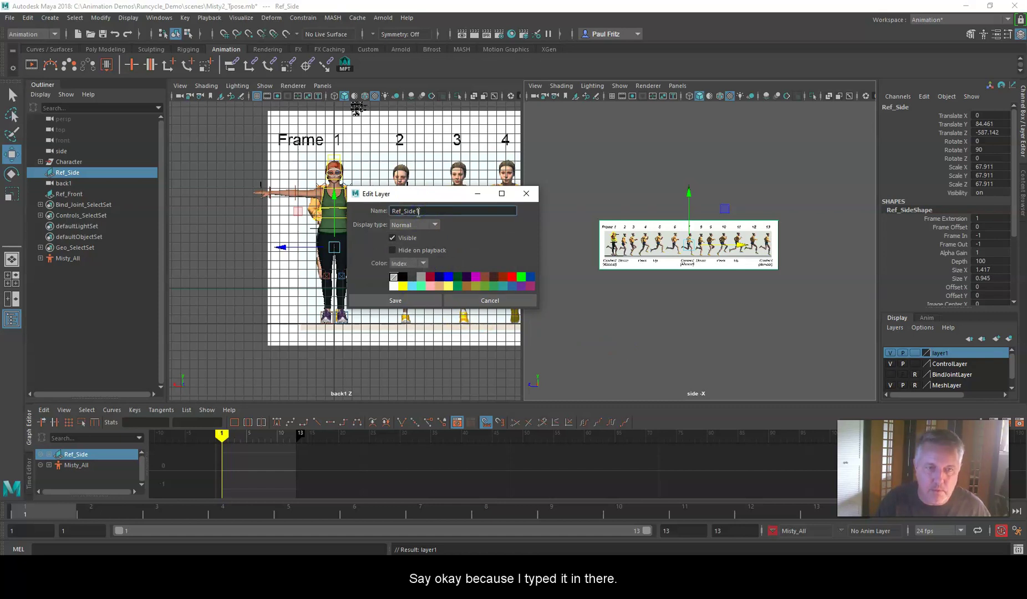
pyautogui.click(392, 301)
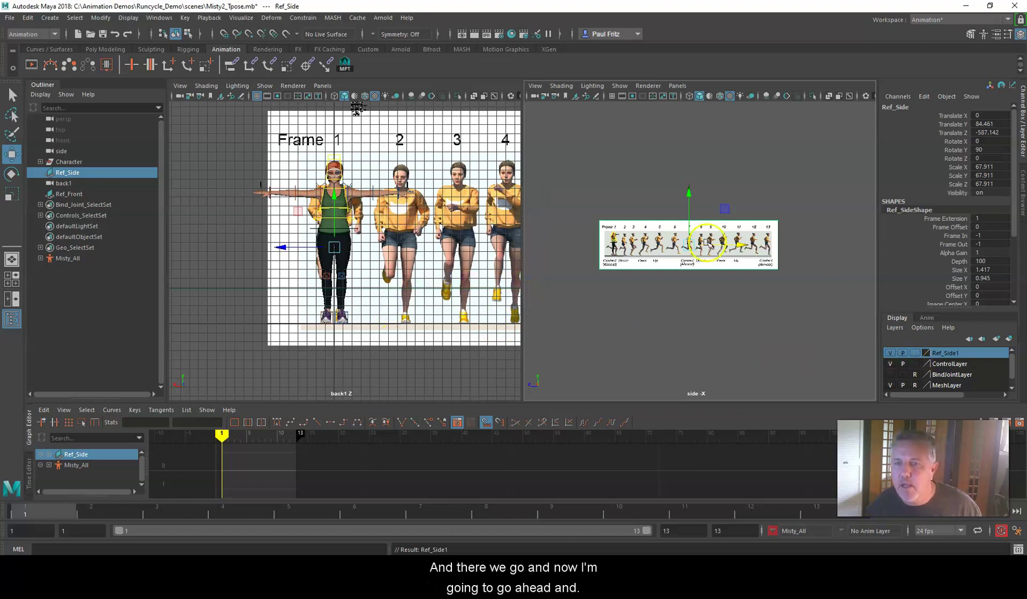
# Set Ref_Side1's display type to reference and confirm the layer stays visible
pyautogui.click(915, 353)
pyautogui.click(915, 352)
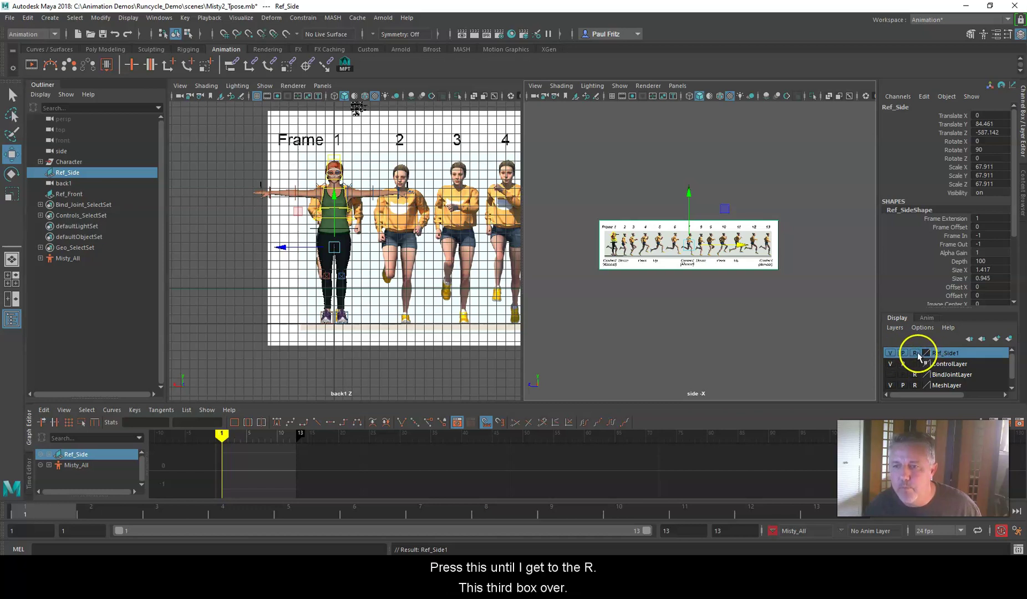
pyautogui.click(890, 352)
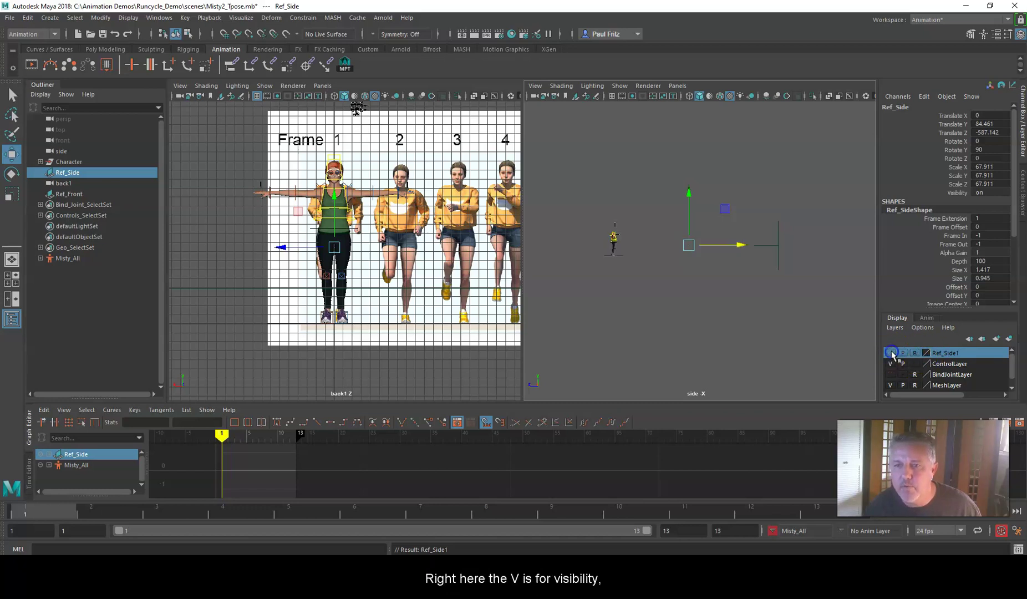
pyautogui.click(889, 353)
pyautogui.click(890, 353)
pyautogui.click(890, 352)
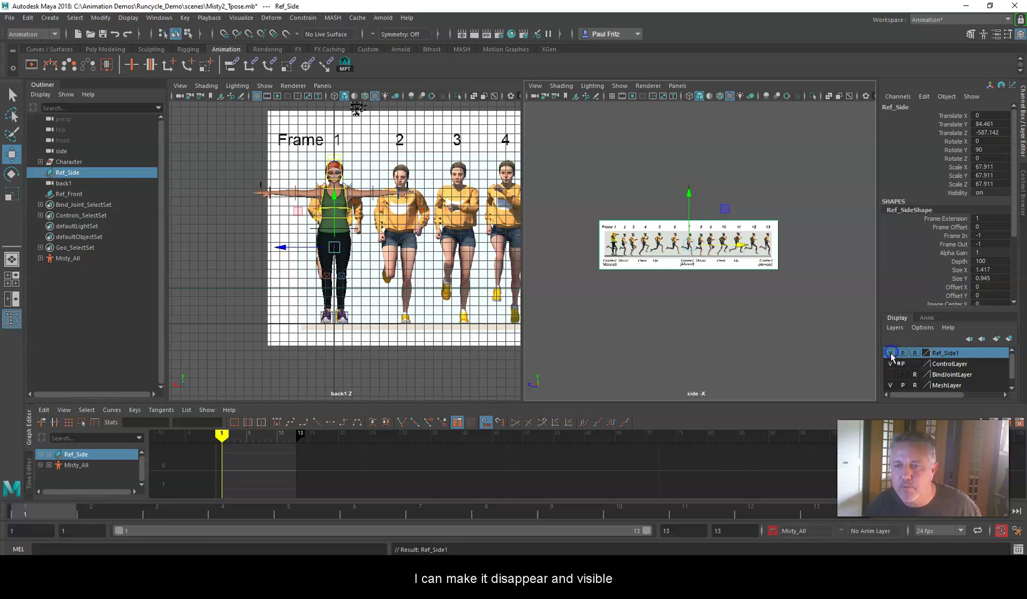
# Select the Ref_Front image plane and create a new display layer from it
pyautogui.middleClick(381, 143)
pyautogui.click(383, 145)
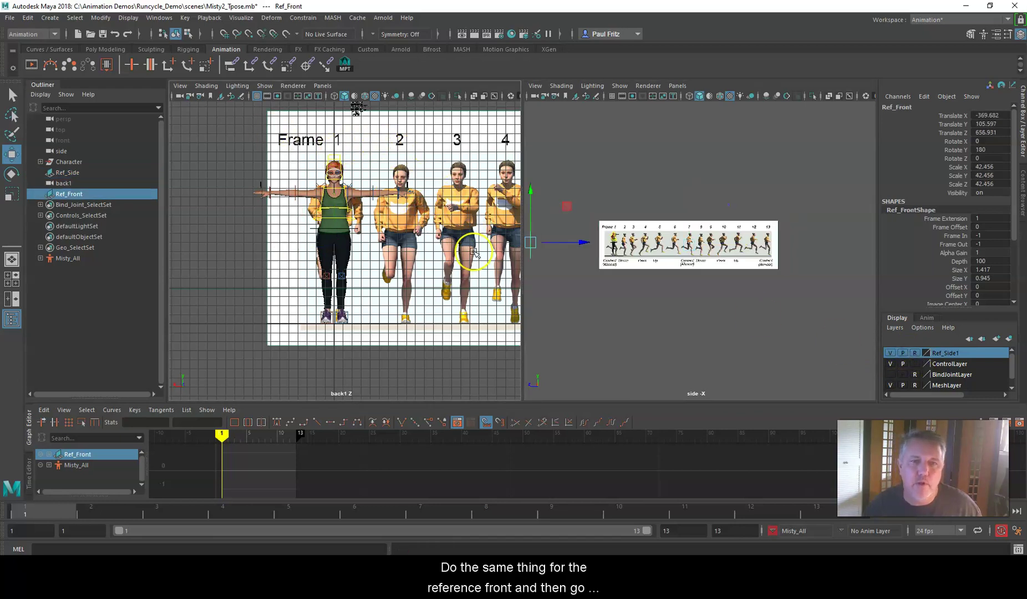
pyautogui.click(893, 327)
pyautogui.click(893, 328)
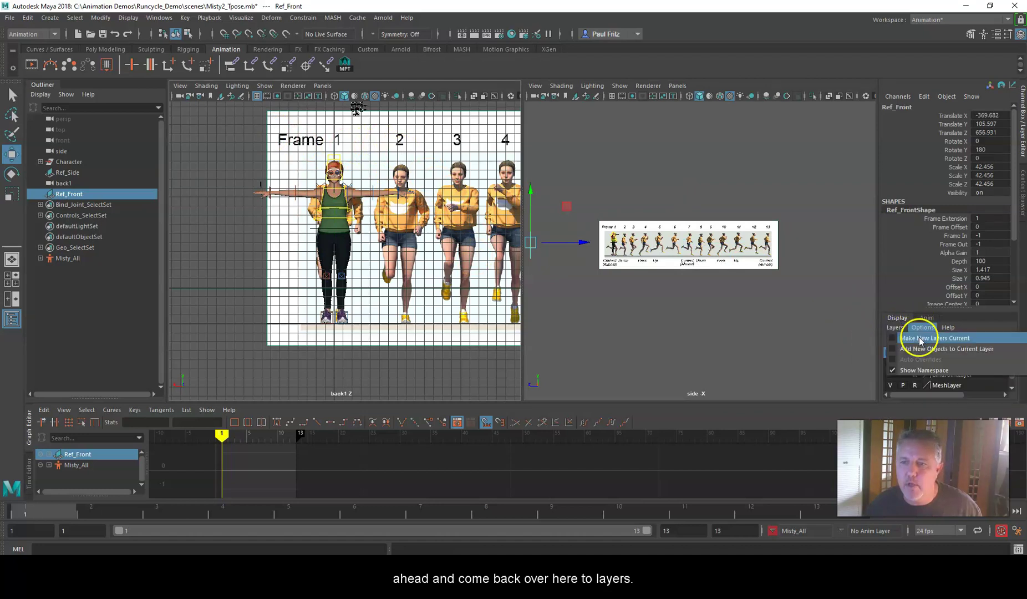
pyautogui.click(894, 327)
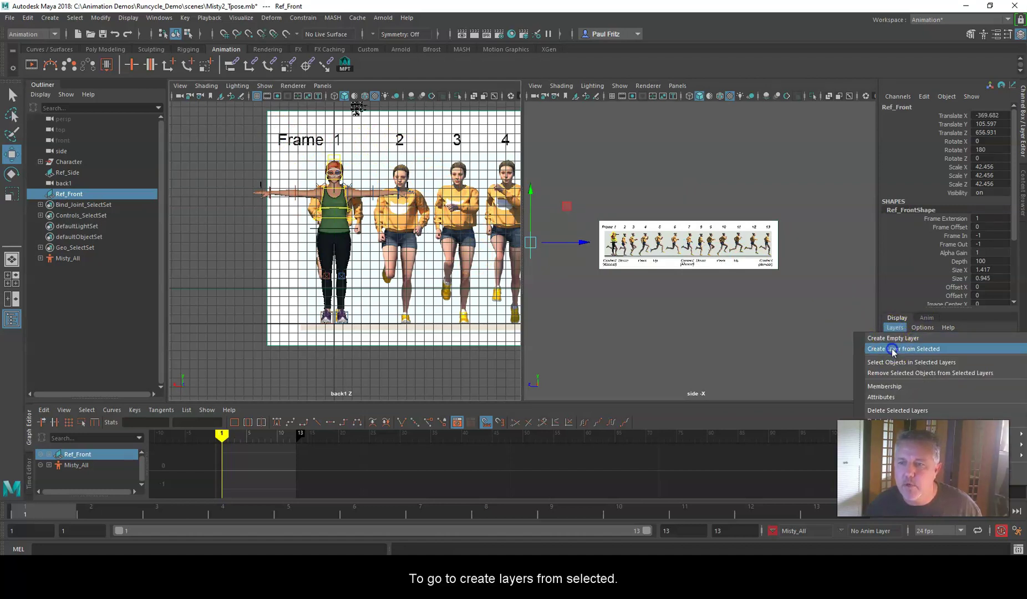
pyautogui.click(893, 349)
# Name the new layer Ref_Front1 and set its display type to reference
pyautogui.doubleClick(939, 353)
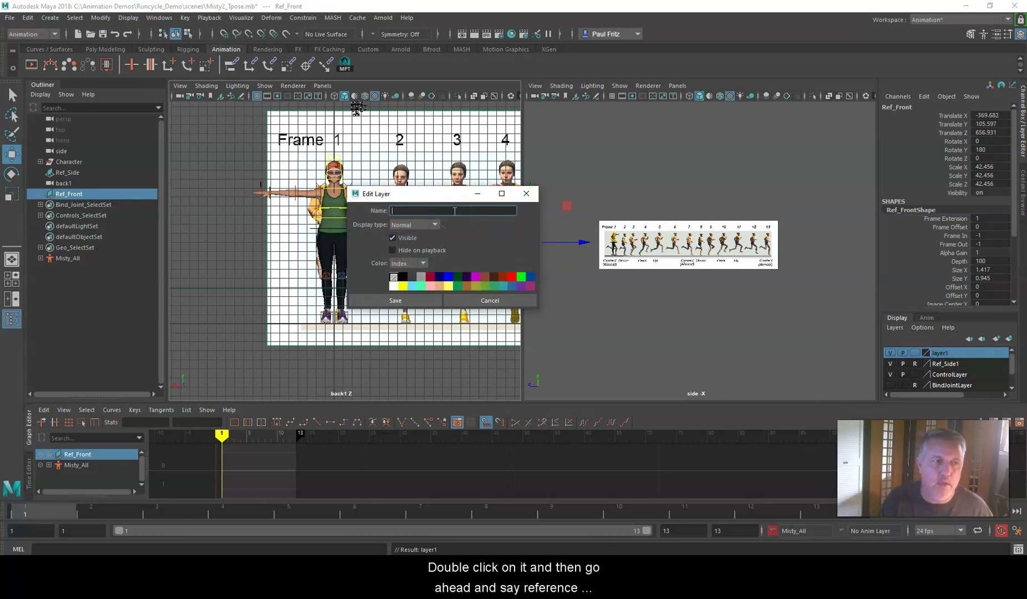
pyautogui.write('Ref')
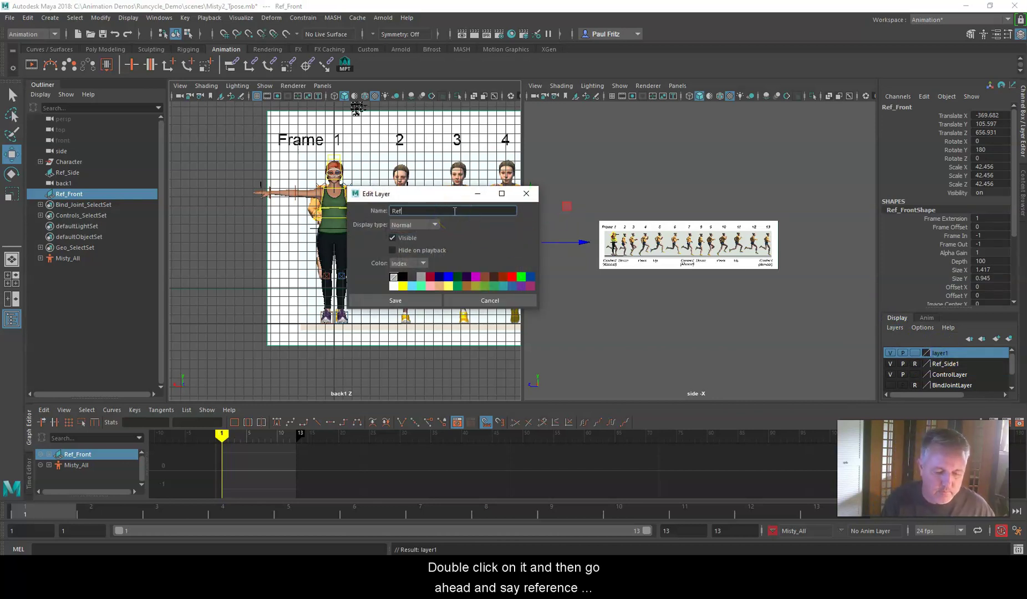
pyautogui.write('_Front1')
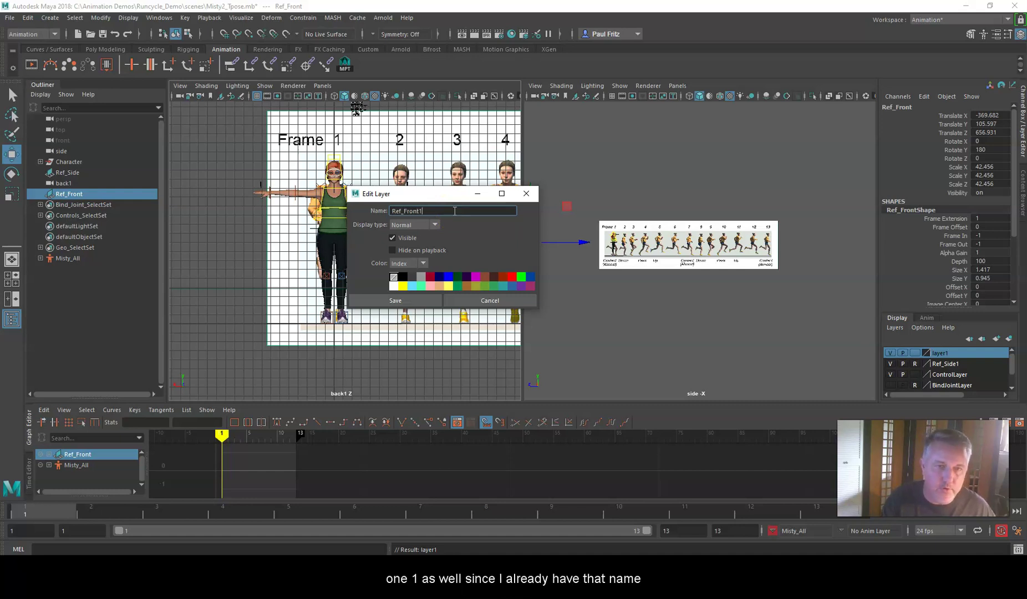
pyautogui.click(395, 300)
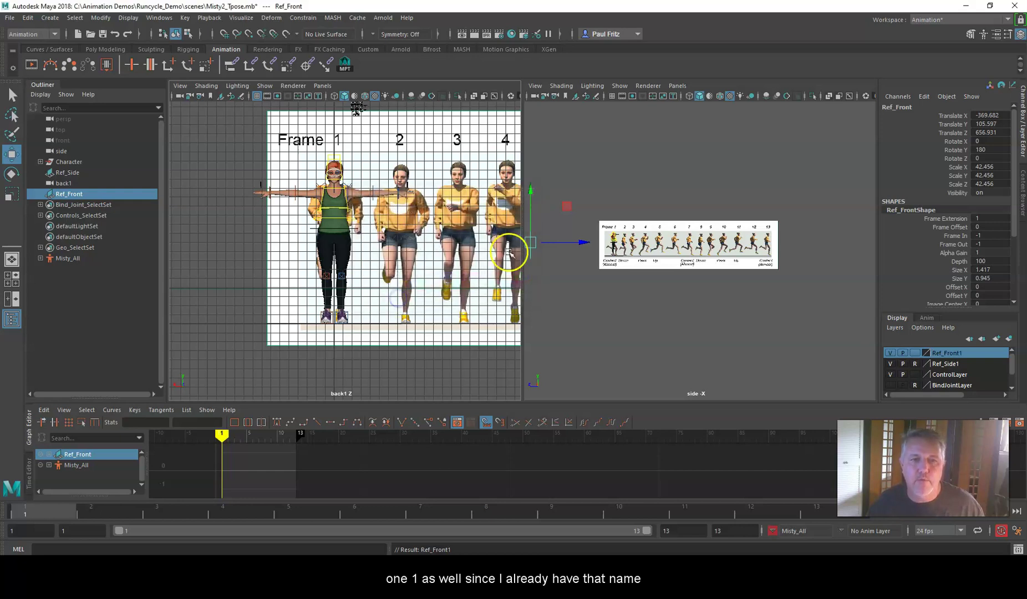
pyautogui.click(915, 353)
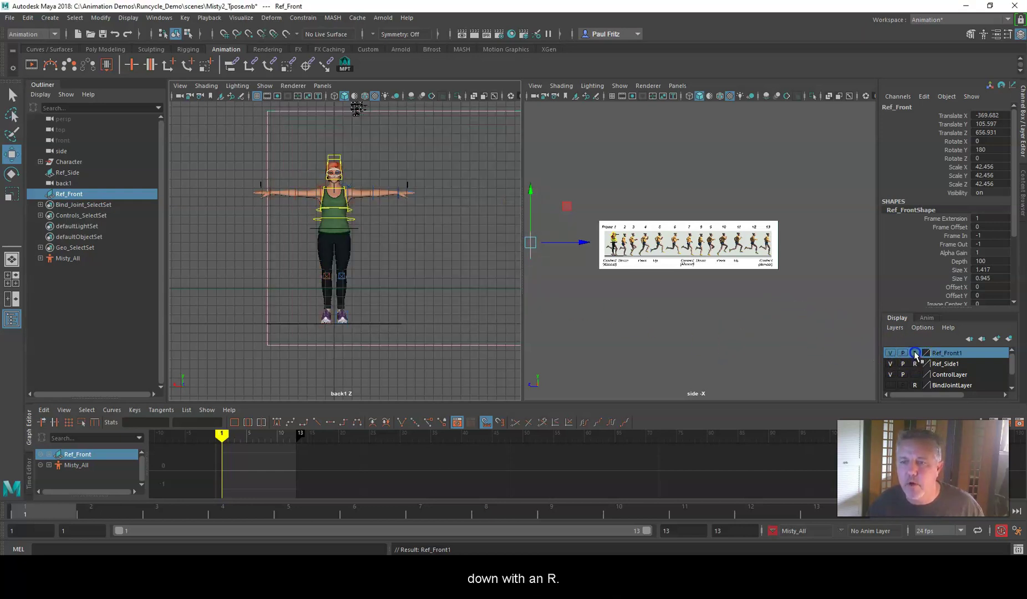
pyautogui.click(915, 353)
pyautogui.click(687, 280)
pyautogui.click(718, 259)
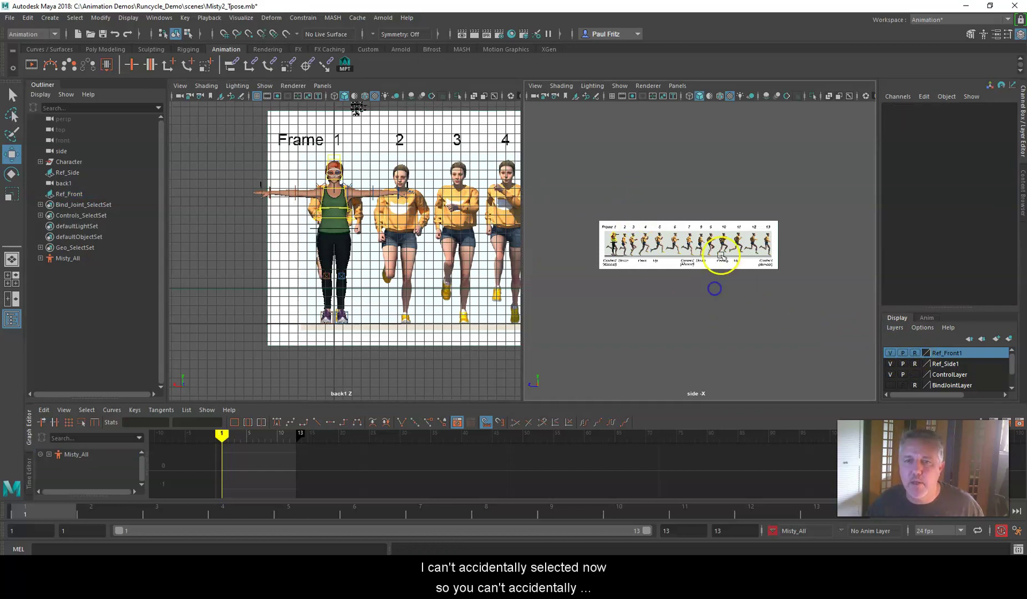
pyautogui.click(784, 300)
pyautogui.click(747, 328)
pyautogui.click(688, 268)
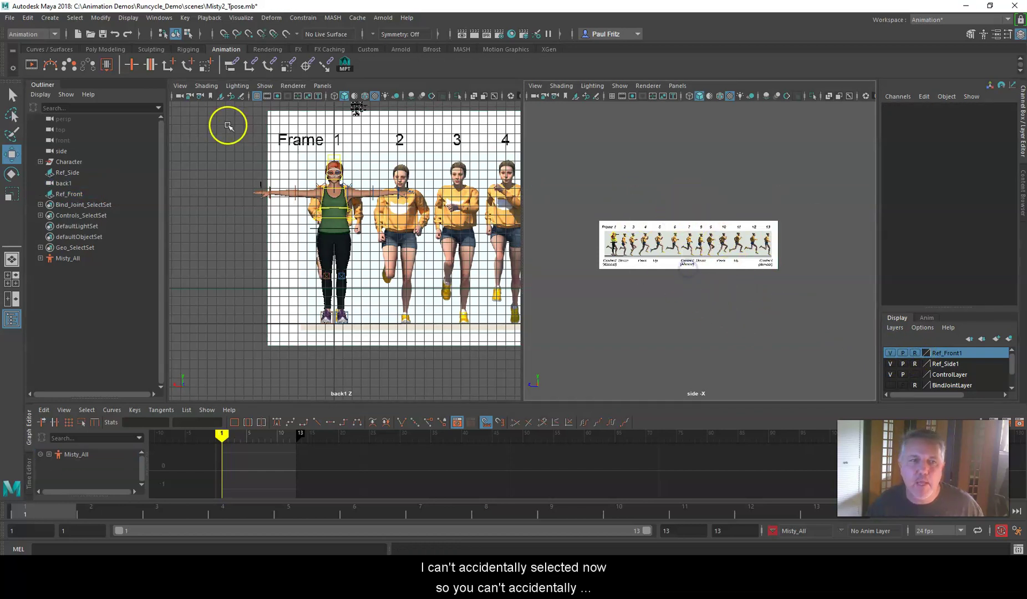
pyautogui.click(288, 138)
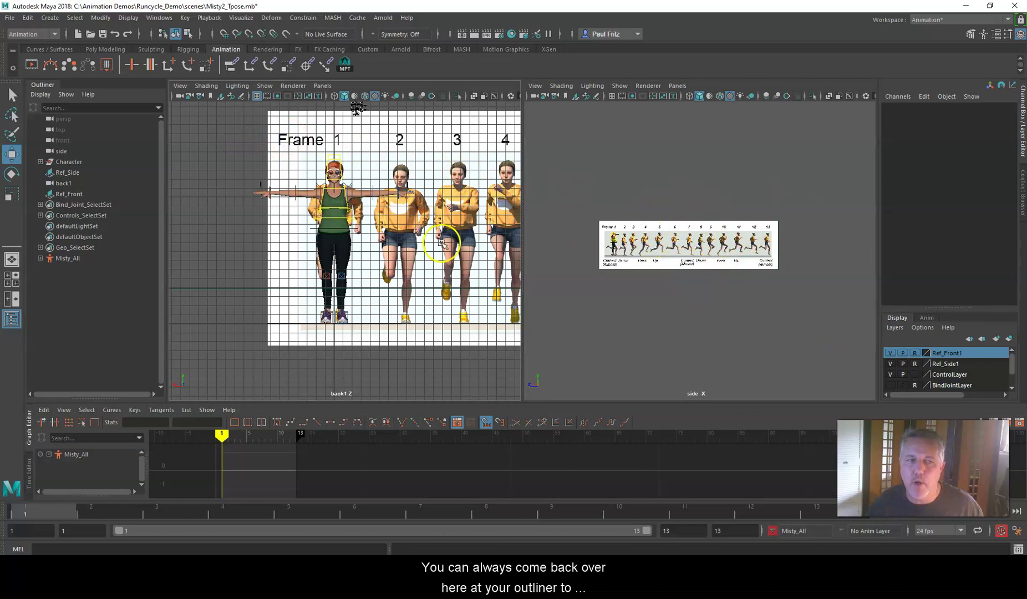